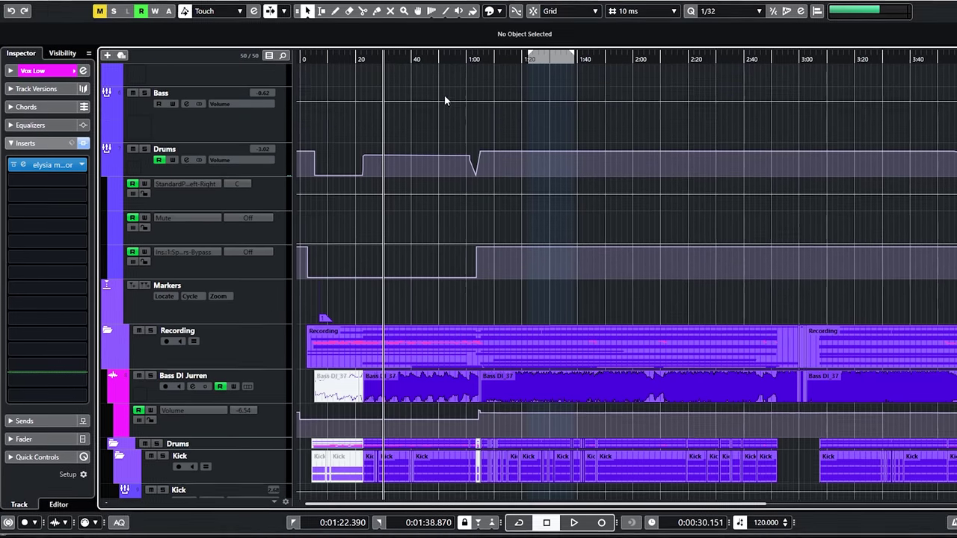
# Scroll from the bass and drum tracks down to the guitars, zooming the timeline out and back in
pyautogui.scroll(-10, 446, 100)
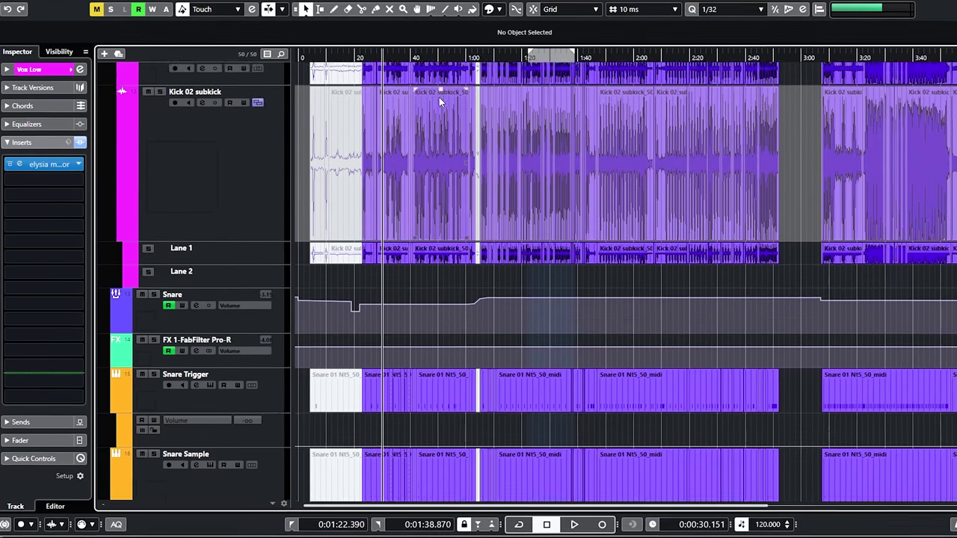
pyautogui.scroll(-10, 438, 98)
pyautogui.press('g')
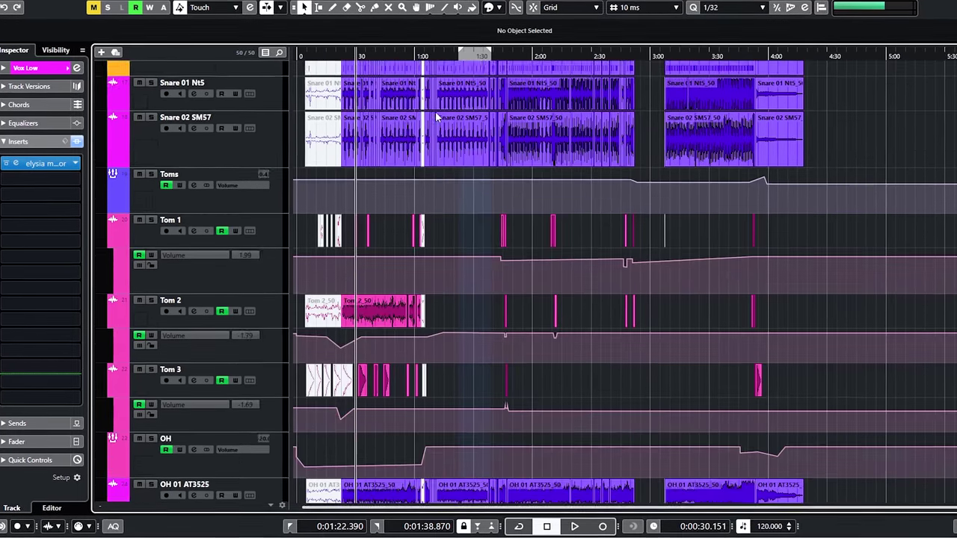
pyautogui.scroll(-5, 437, 118)
pyautogui.press('h')
pyautogui.press('h')
pyautogui.press('h')
pyautogui.scroll(-5, 423, 158)
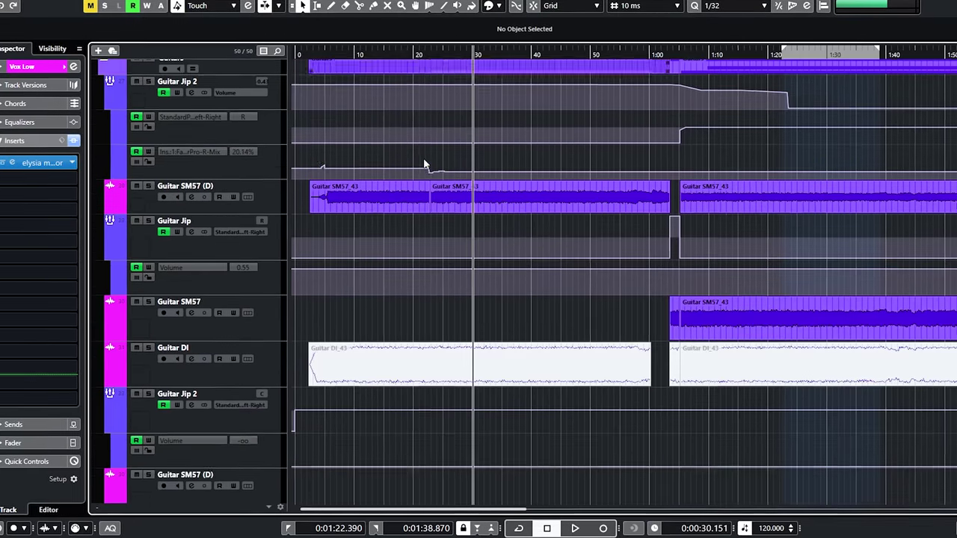
pyautogui.scroll(-10, 423, 158)
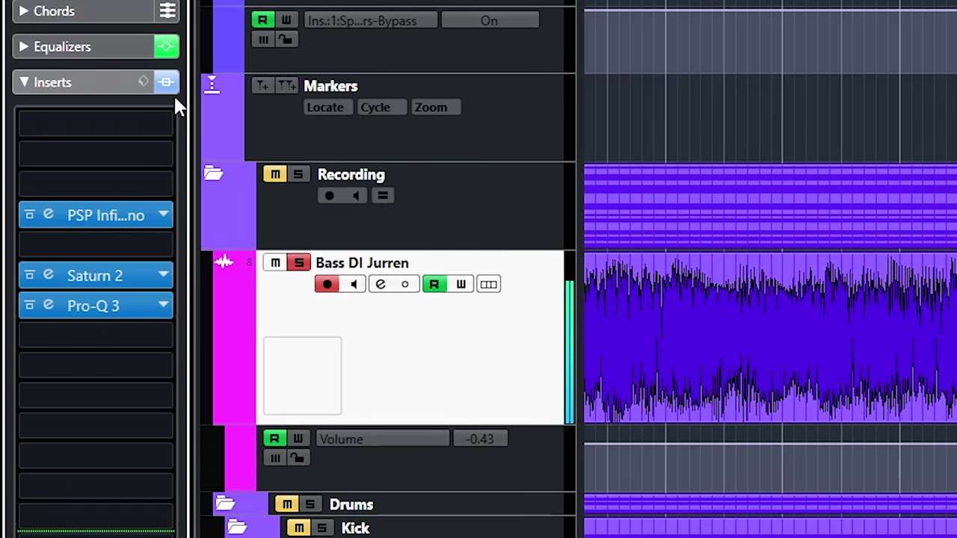
# Bypass the Bass DI inserts, toggle its channel EQ off and back on, and close Channel Settings
pyautogui.click(87, 148)
pyautogui.click(378, 287)
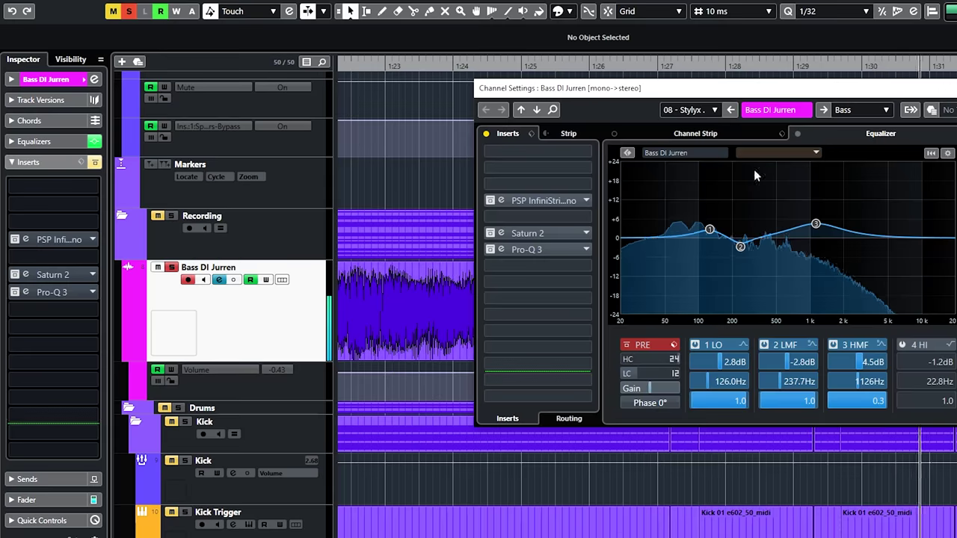
pyautogui.click(797, 134)
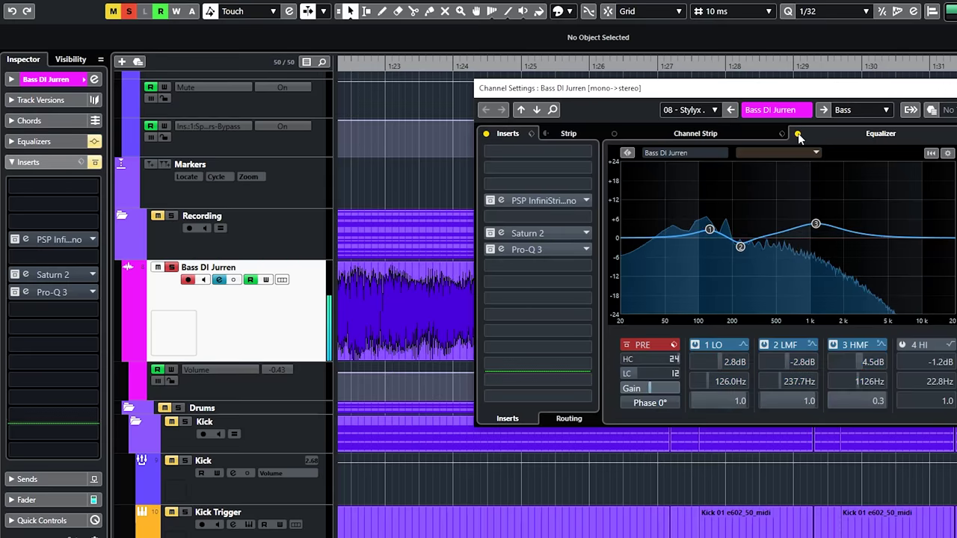
pyautogui.click(797, 134)
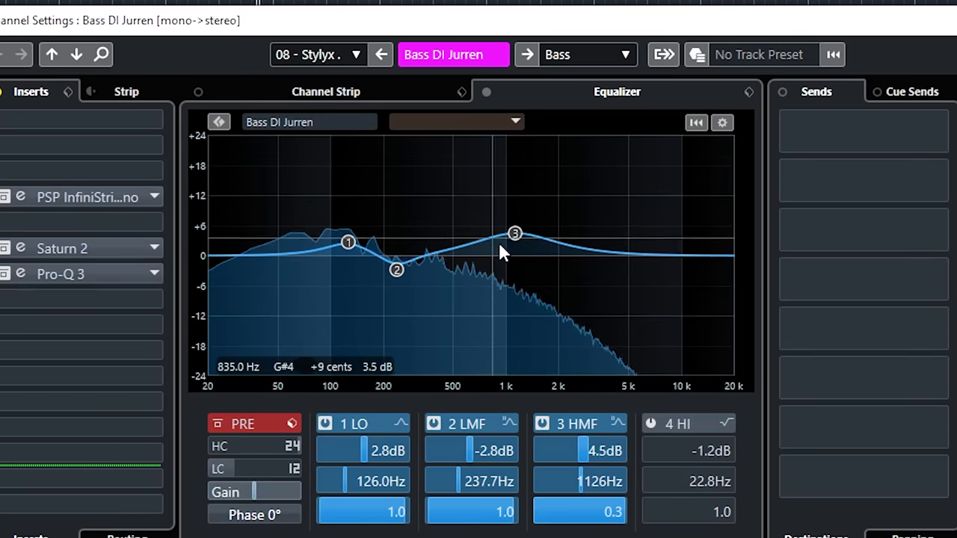
pyautogui.click(397, 269)
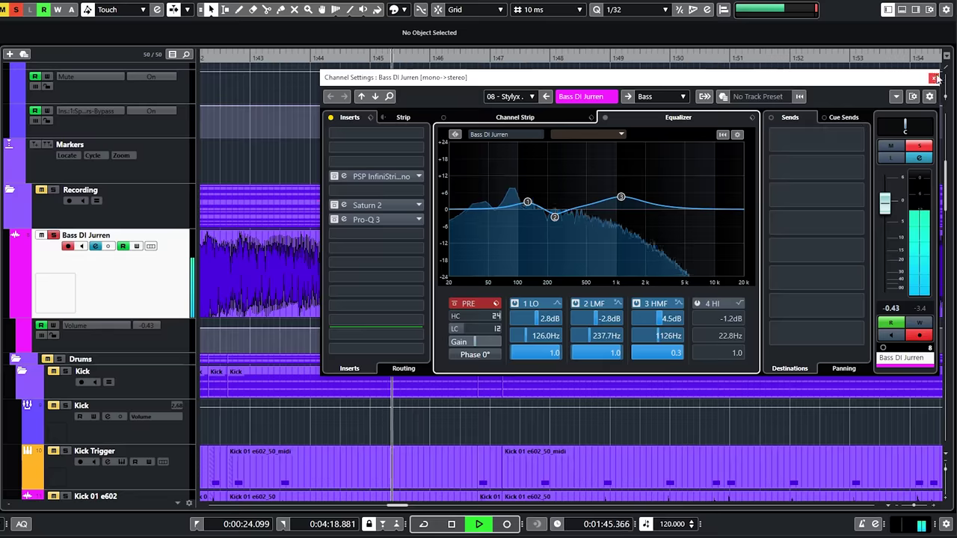
pyautogui.press('e')
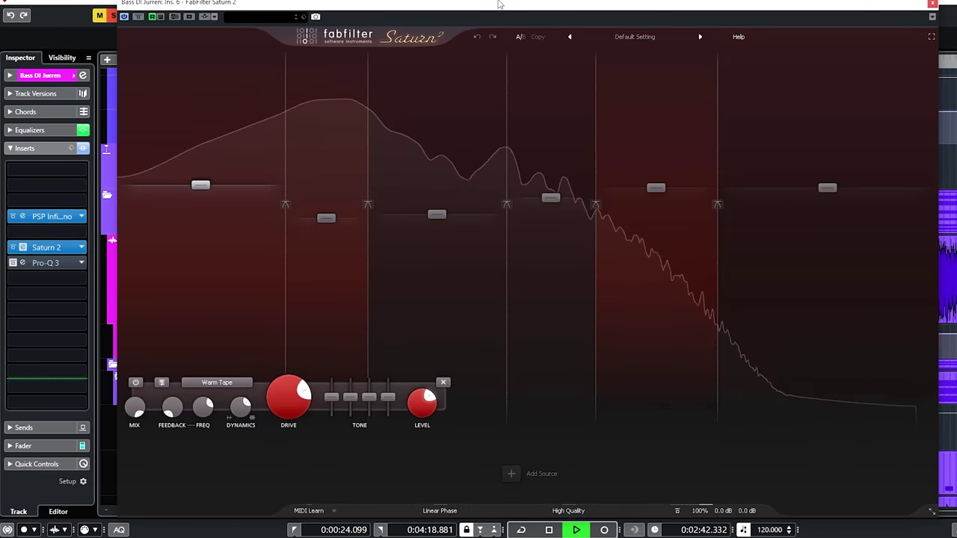
# Close the bass track's Saturn 2 window and bring up its Pro-Q 3 equaliser
pyautogui.moveTo(499, 5); pyautogui.dragTo(528, 5)
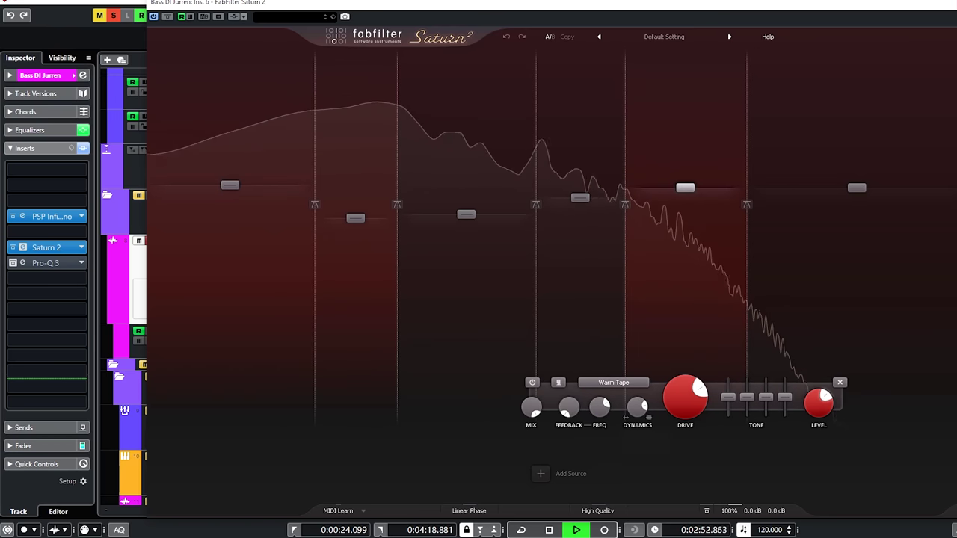
pyautogui.press('Escape')
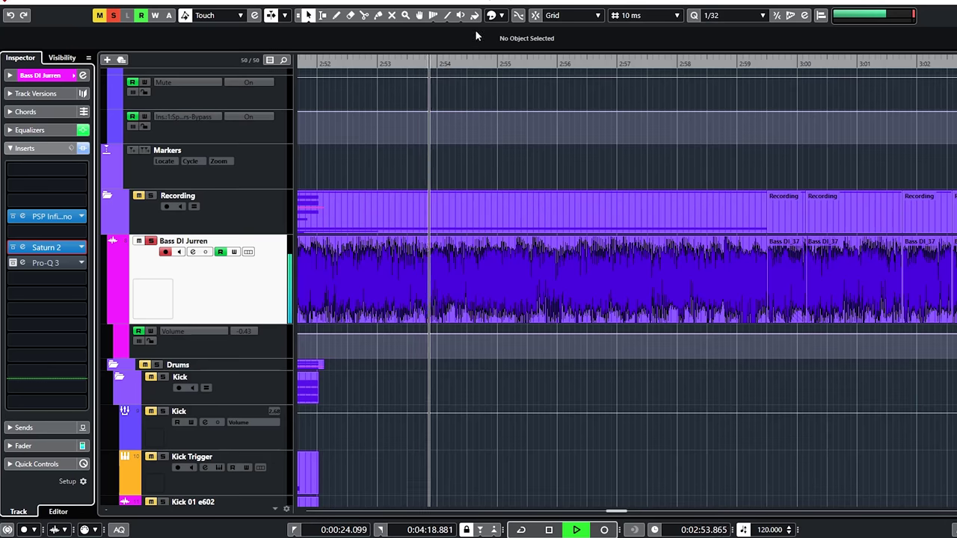
pyautogui.click(46, 262)
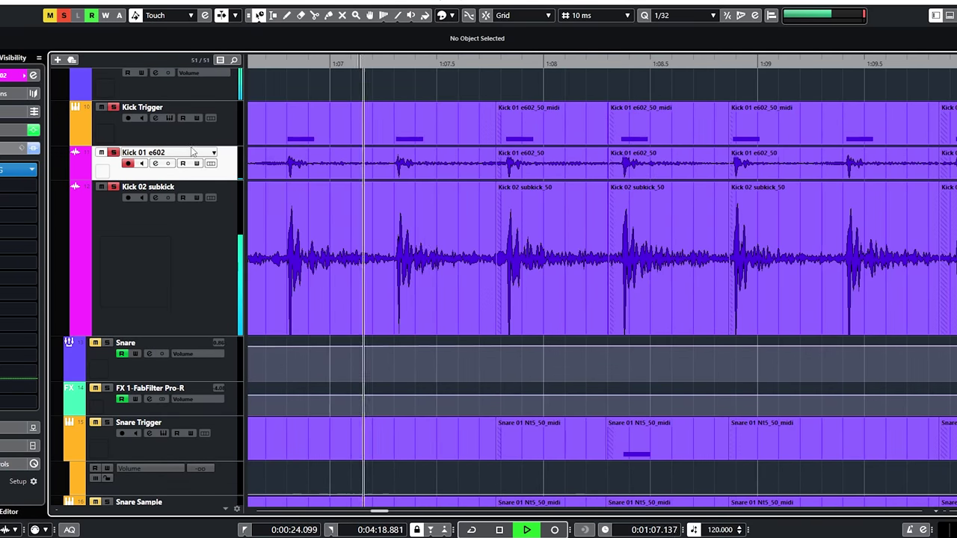
# Select the Kick bus, Kick Trigger, Kick 01 e602 and Kick 02 subkick tracks in turn during playback
pyautogui.scroll(2, 198, 166)
pyautogui.click(228, 179)
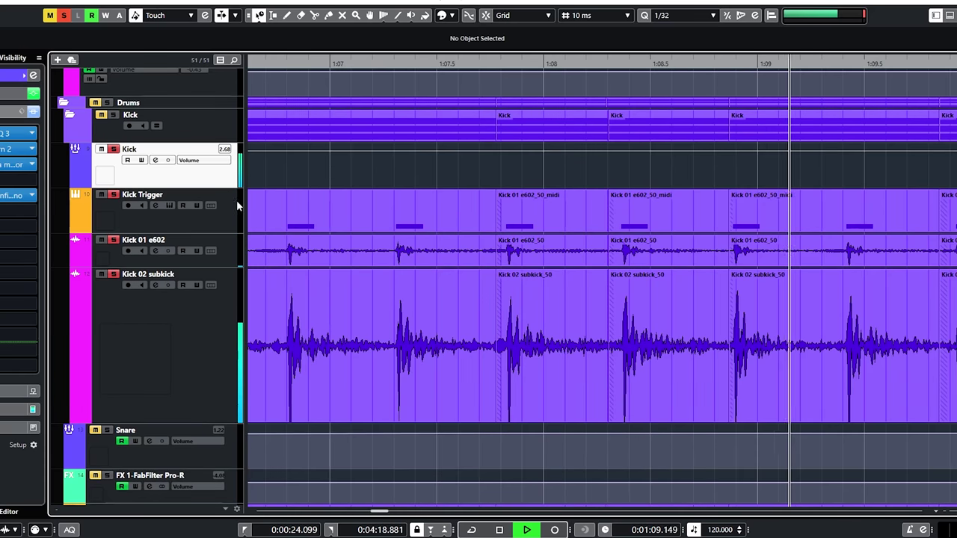
pyautogui.click(231, 248)
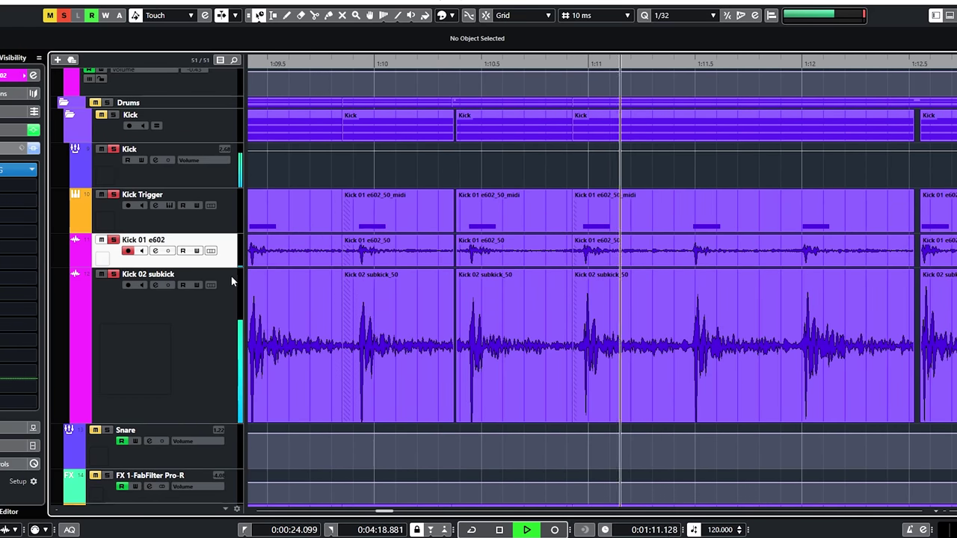
pyautogui.click(233, 282)
pyautogui.click(225, 249)
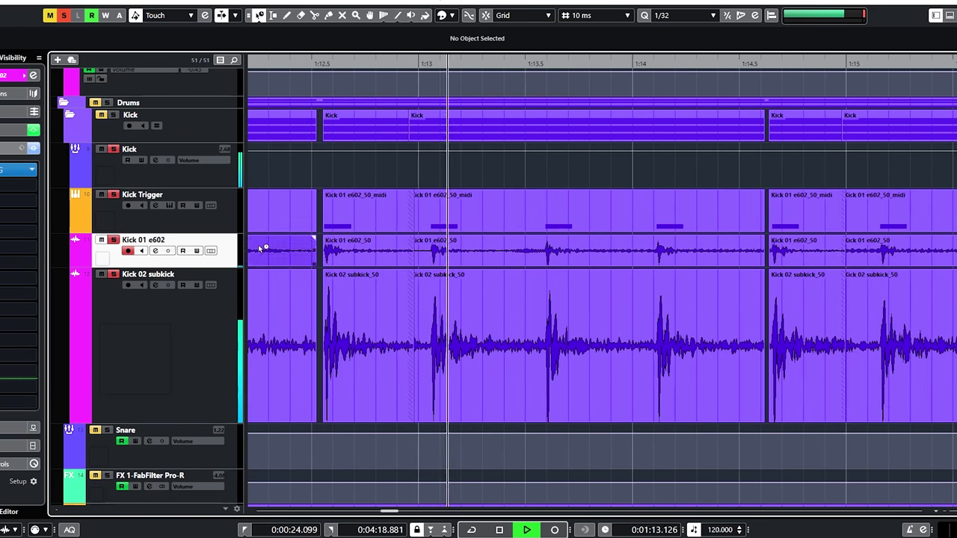
pyautogui.click(134, 175)
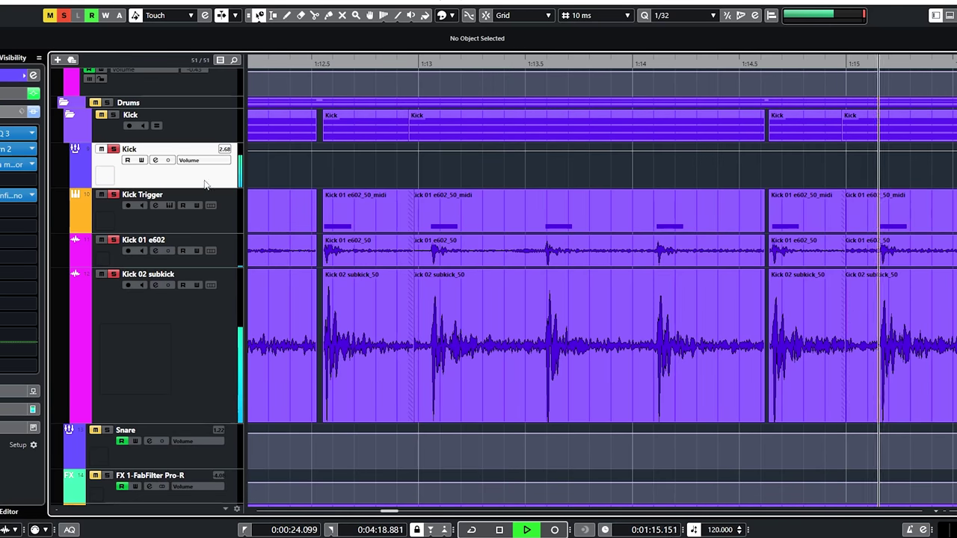
pyautogui.click(229, 219)
pyautogui.click(233, 246)
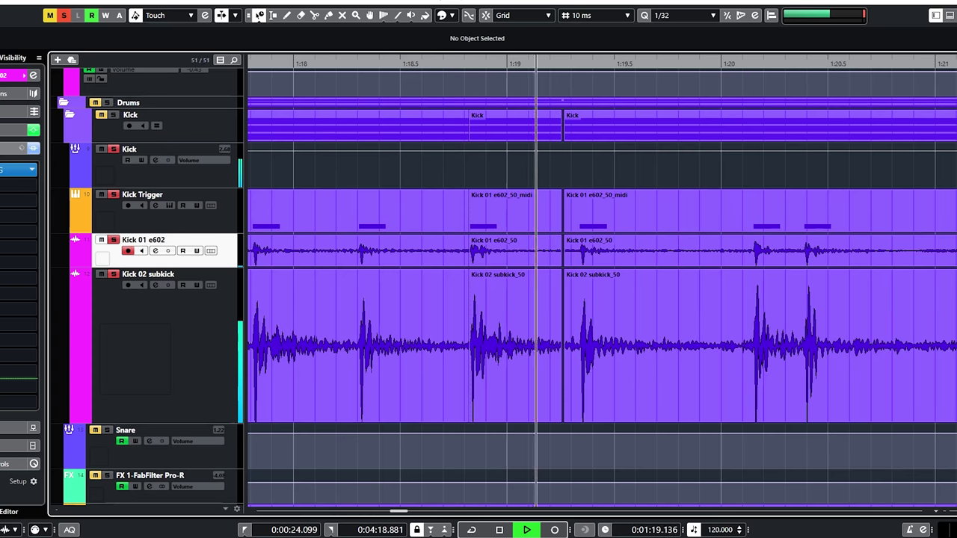
pyautogui.click(188, 309)
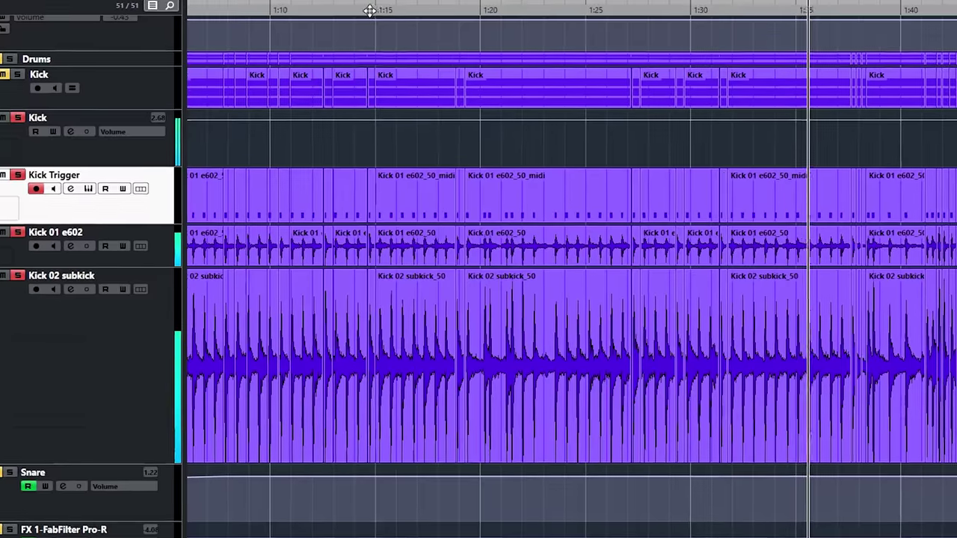
# Jump back to about 1:15 and open a Kick 02 subkick_50 event in the Sample Editor
pyautogui.click(376, 15)
pyautogui.click(530, 264)
pyautogui.click(506, 330)
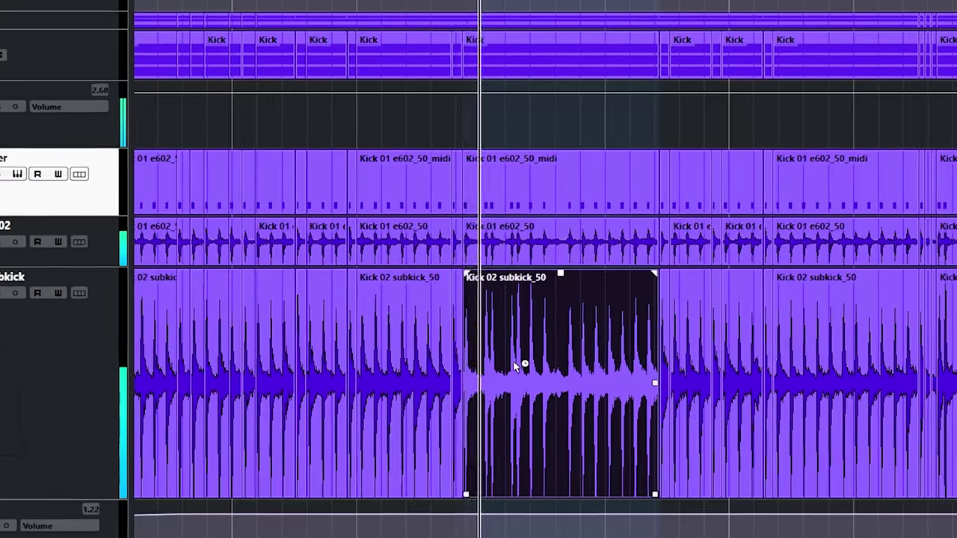
pyautogui.doubleClick(513, 360)
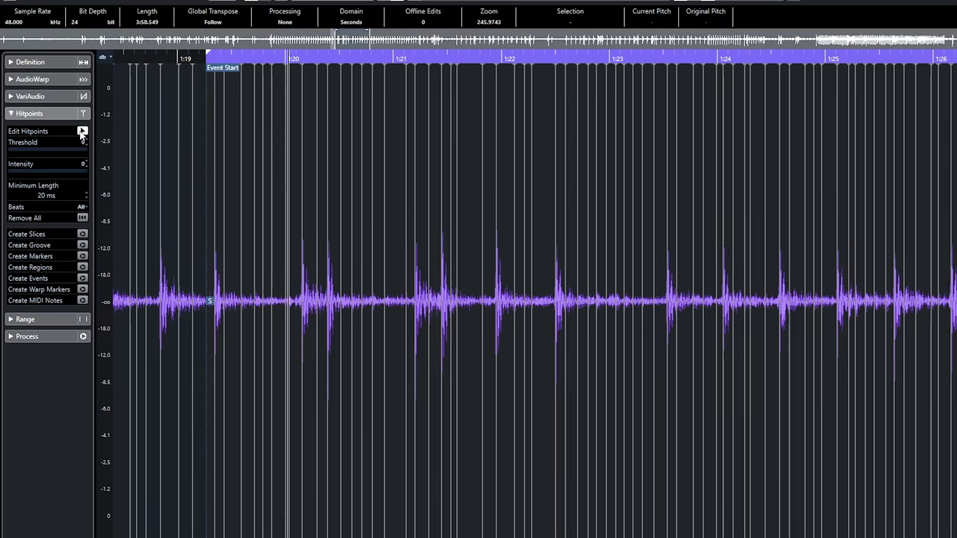
# Set hitpoint threshold 15 and intensity 41, disable one hitpoint, lock a missed transient, and select all
pyautogui.click(21, 150)
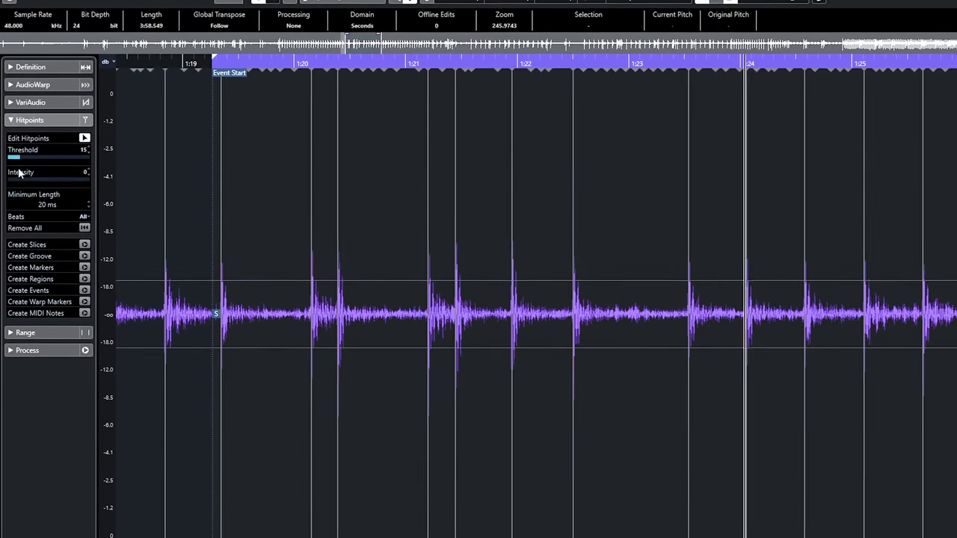
pyautogui.moveTo(15, 180); pyautogui.dragTo(41, 187)
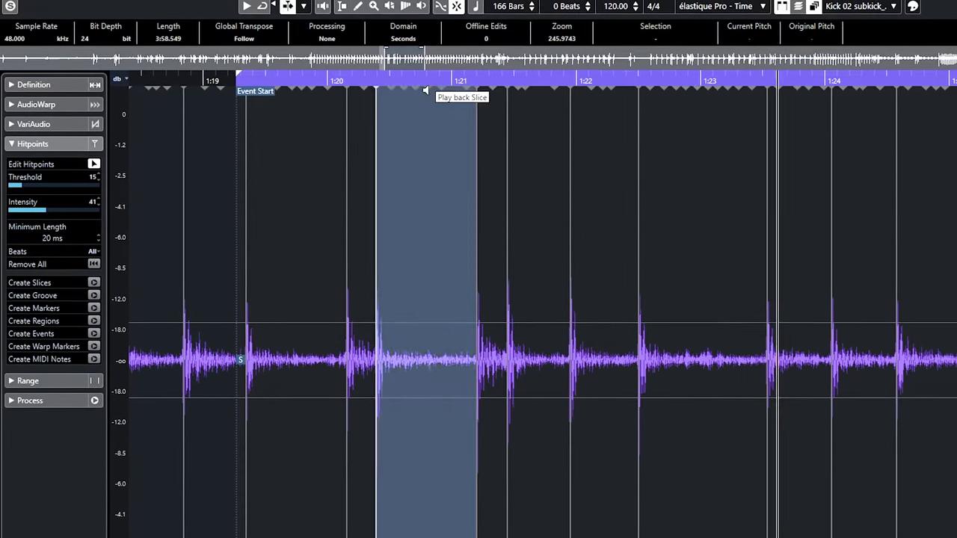
pyautogui.click(375, 91)
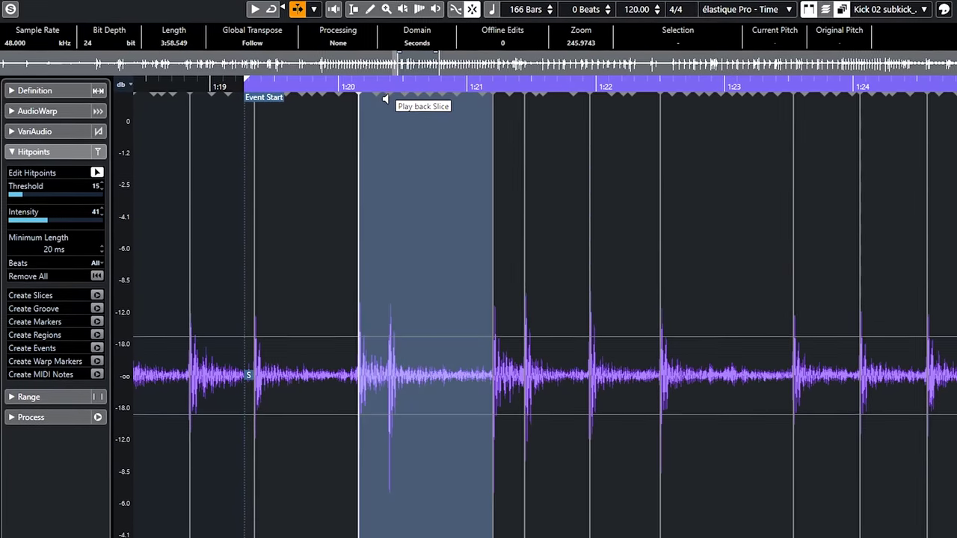
pyautogui.click(387, 96)
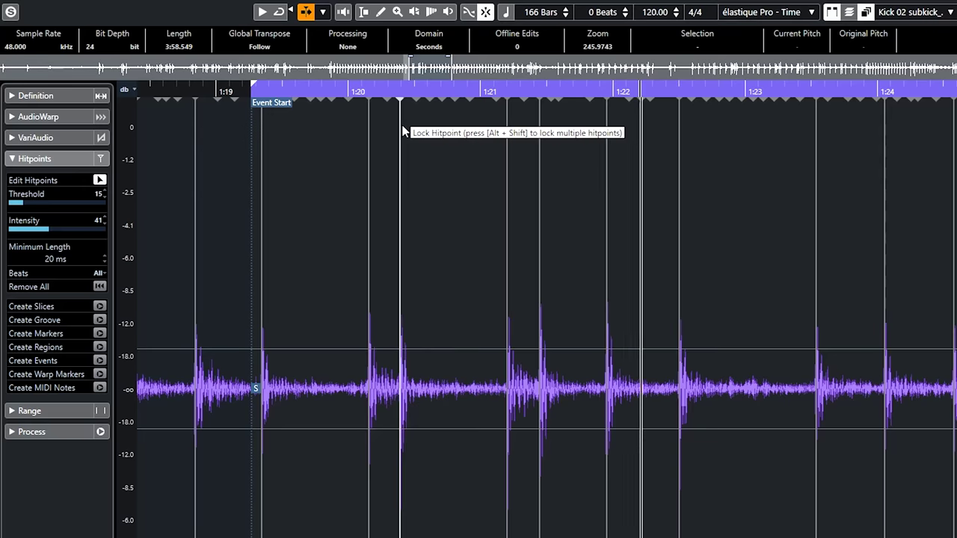
pyautogui.click(400, 100)
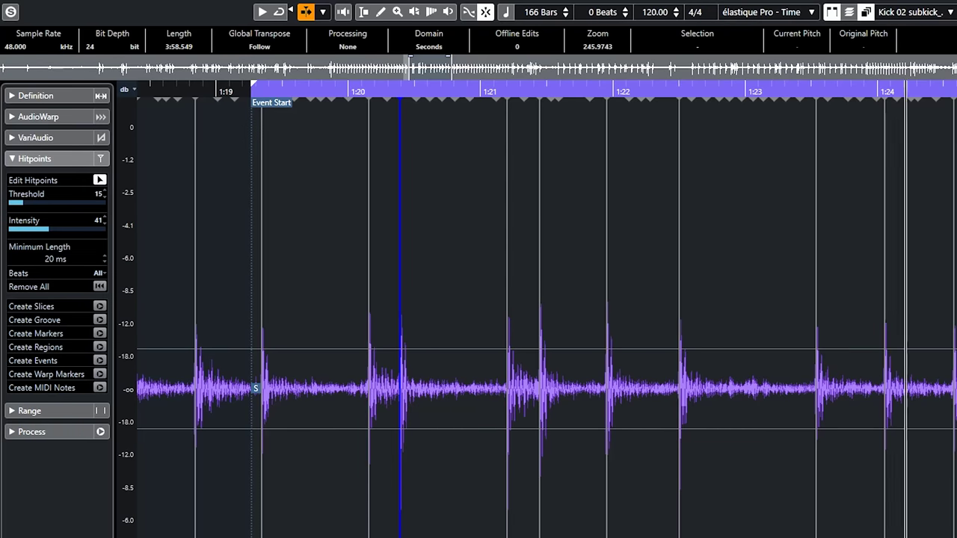
pyautogui.press('g')
pyautogui.press('g')
pyautogui.press('g')
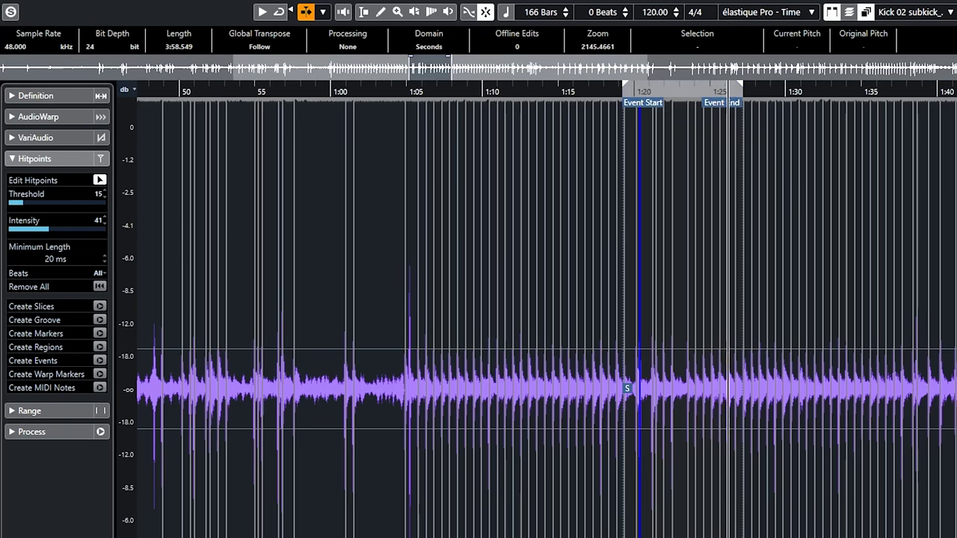
pyautogui.moveTo(869, 91); pyautogui.dragTo(826, 91)
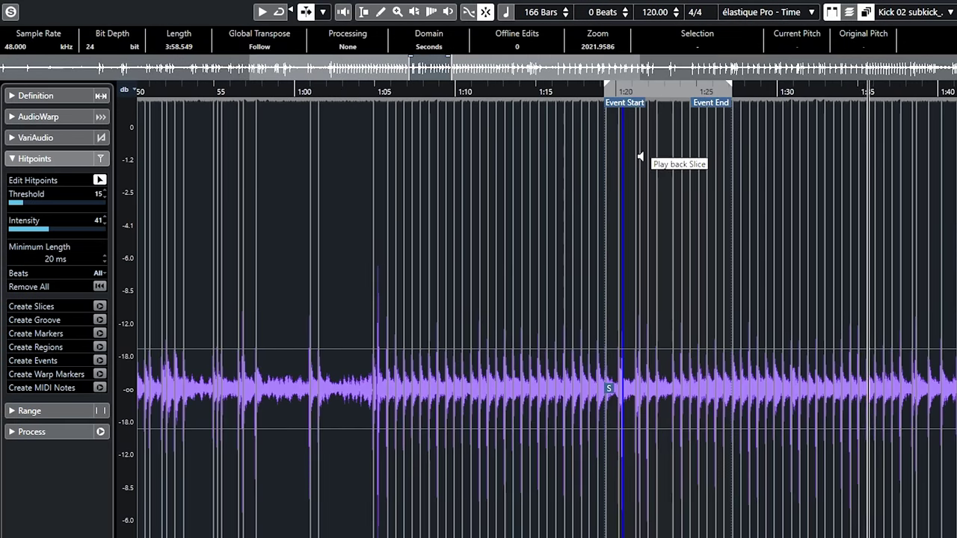
pyautogui.hotkey('ctrl', 'a')
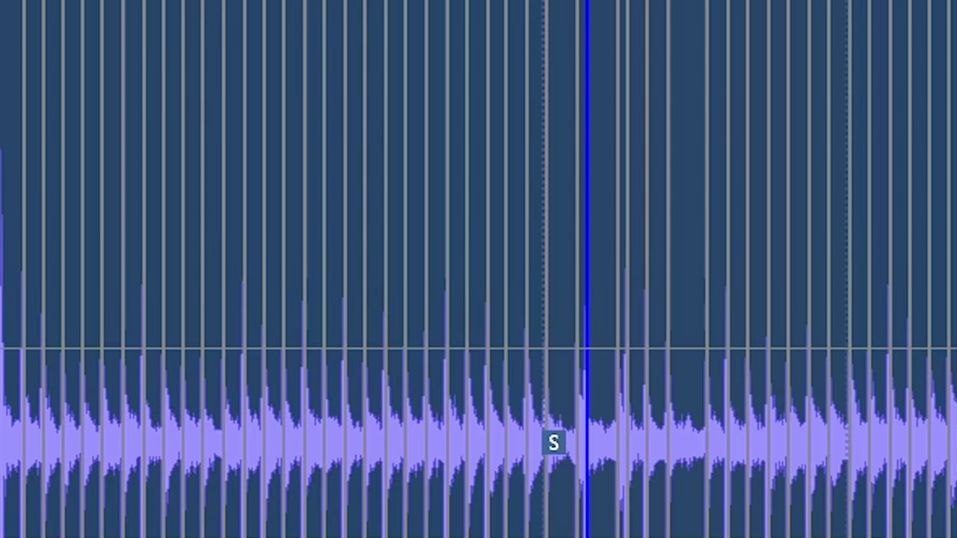
# Convert the hitpoints to fixed-velocity MIDI notes on the first selected track, then open the Kick Trigger part
pyautogui.click(67, 390)
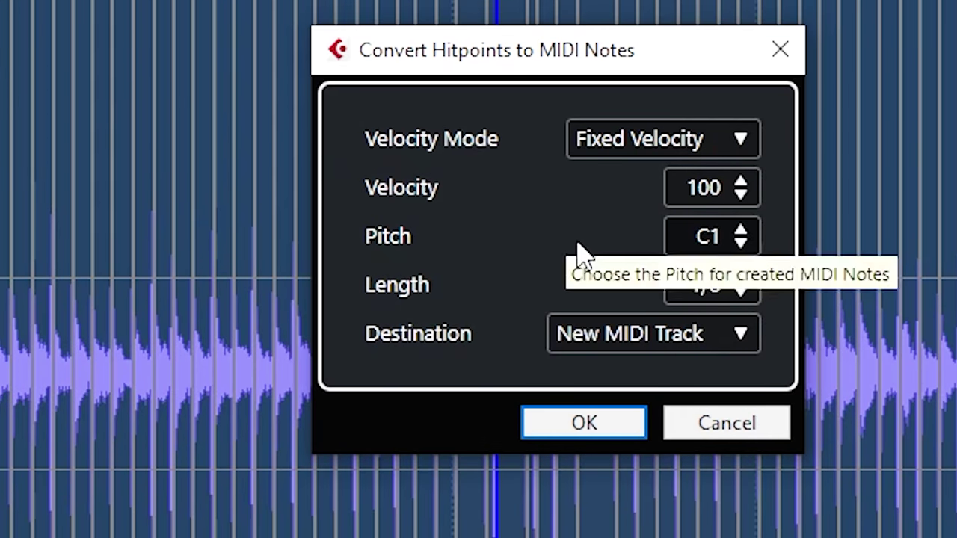
pyautogui.click(703, 148)
pyautogui.click(680, 218)
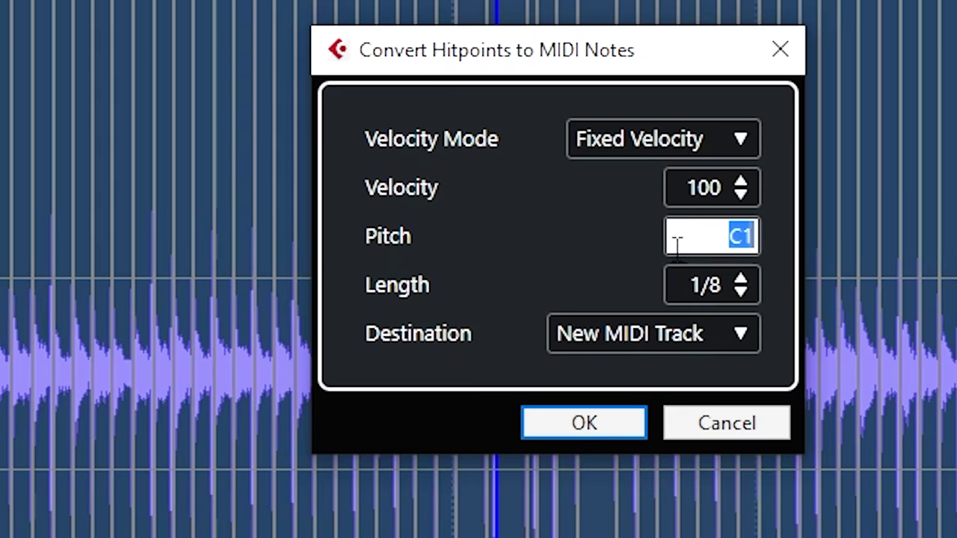
pyautogui.click(628, 336)
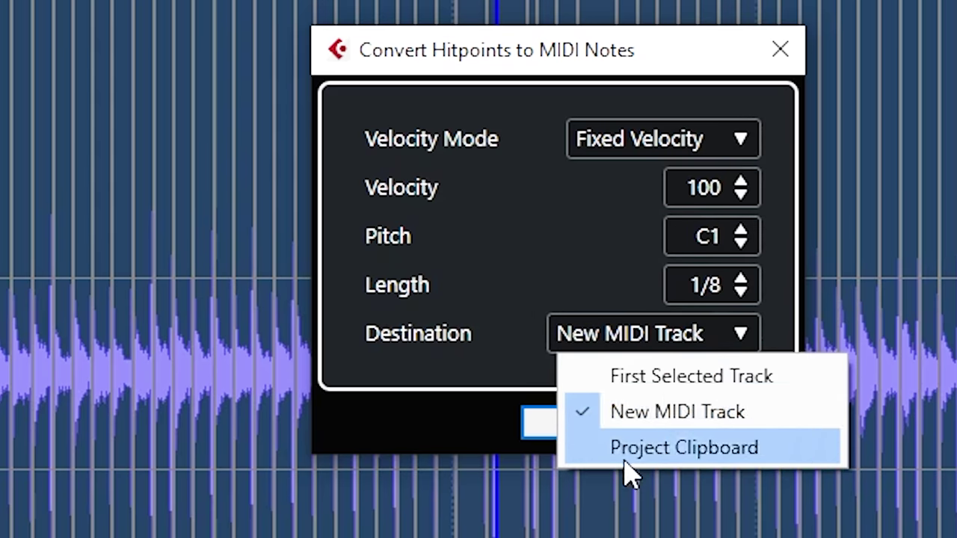
pyautogui.click(629, 377)
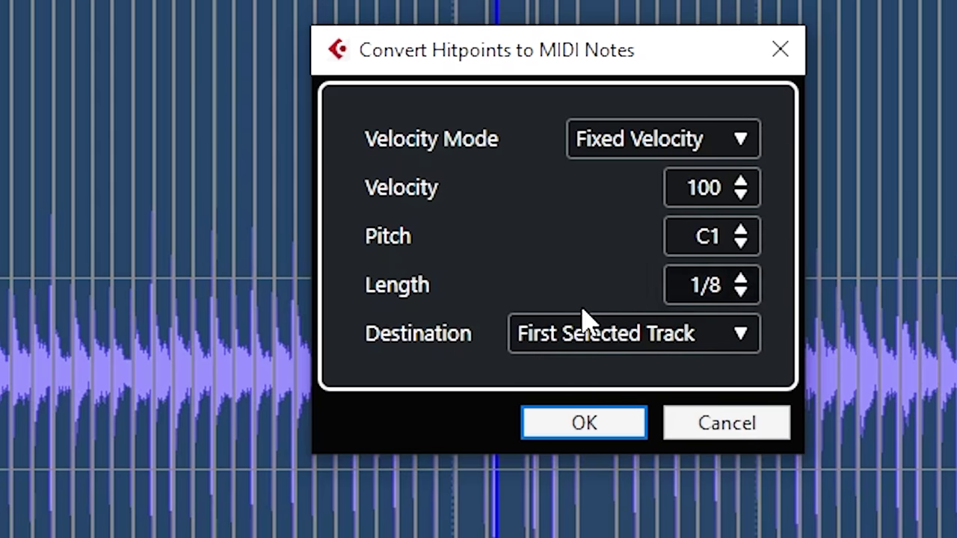
pyautogui.click(584, 423)
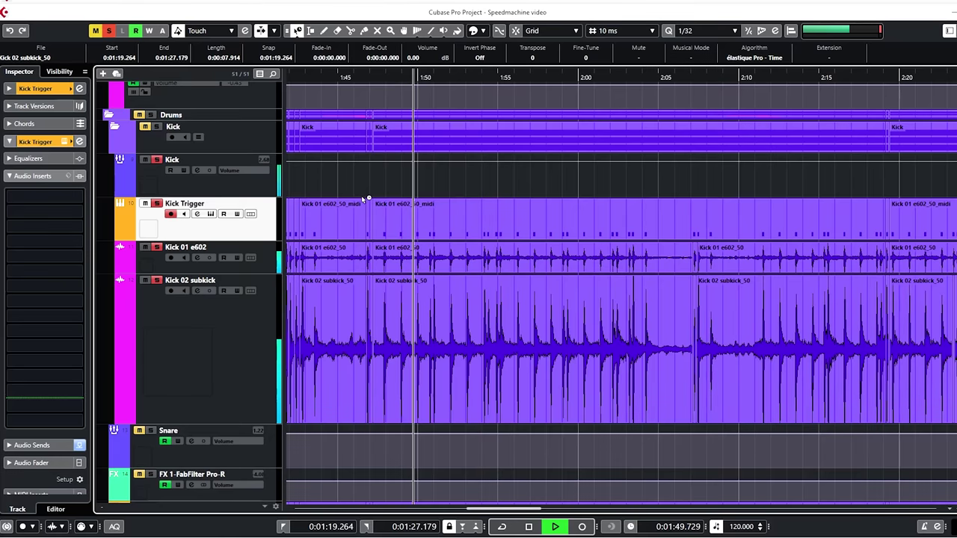
pyautogui.doubleClick(374, 209)
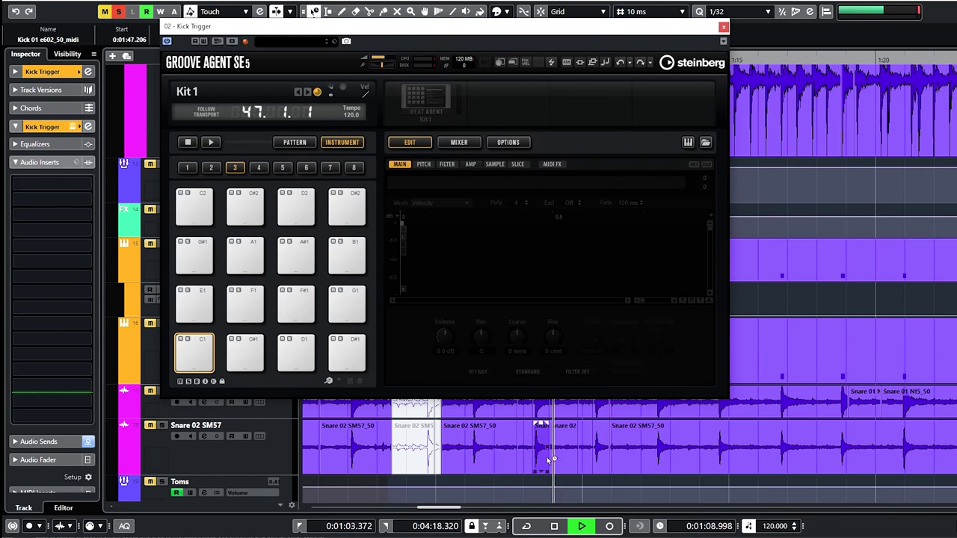
# Load a Snare 02 SM57 hit onto Groove Agent's C1 pad and move its sample start slightly later
pyautogui.click(543, 456)
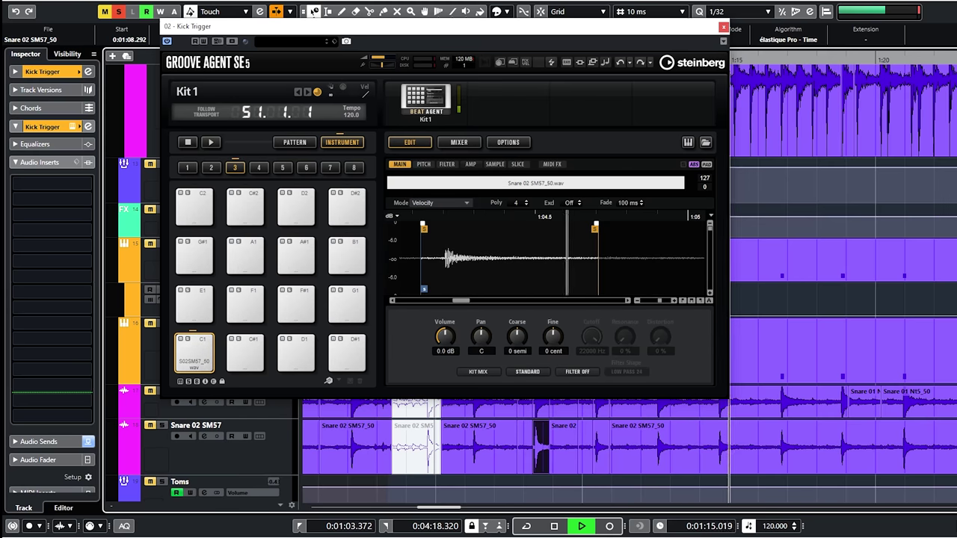
pyautogui.moveTo(422, 225); pyautogui.dragTo(429, 226)
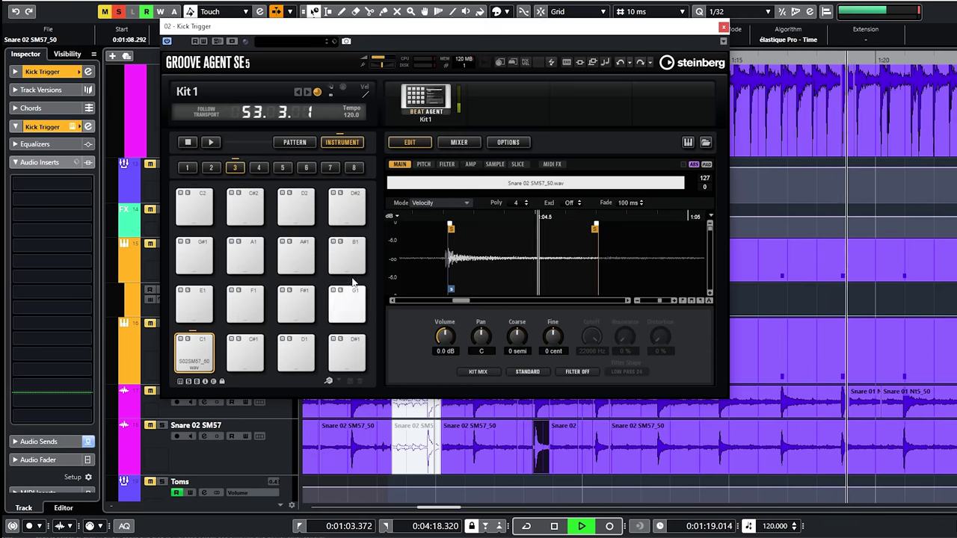
# Close Groove Agent and check the Kick 01 e602 Pro-G gate's side-chain inputs
pyautogui.click(722, 28)
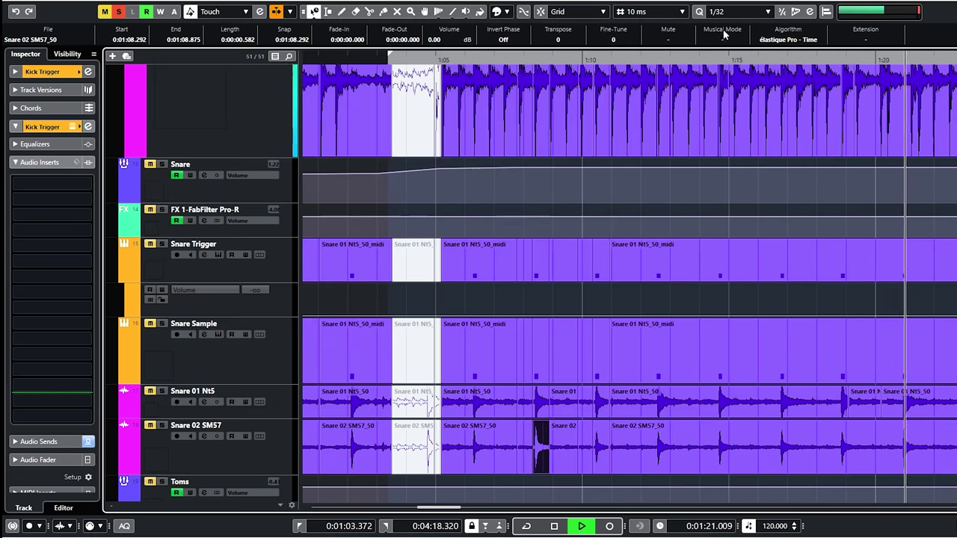
pyautogui.scroll(4, 230, 260)
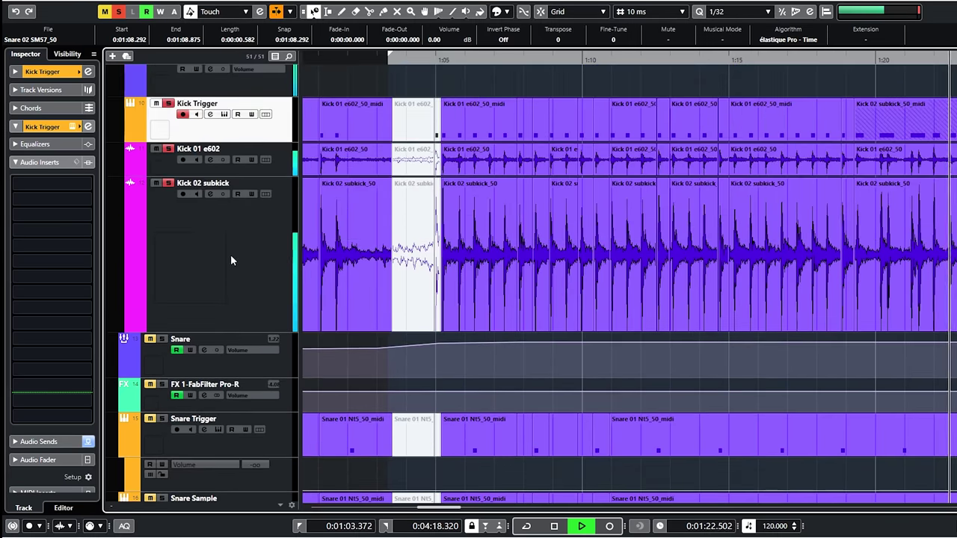
pyautogui.click(265, 169)
pyautogui.click(29, 166)
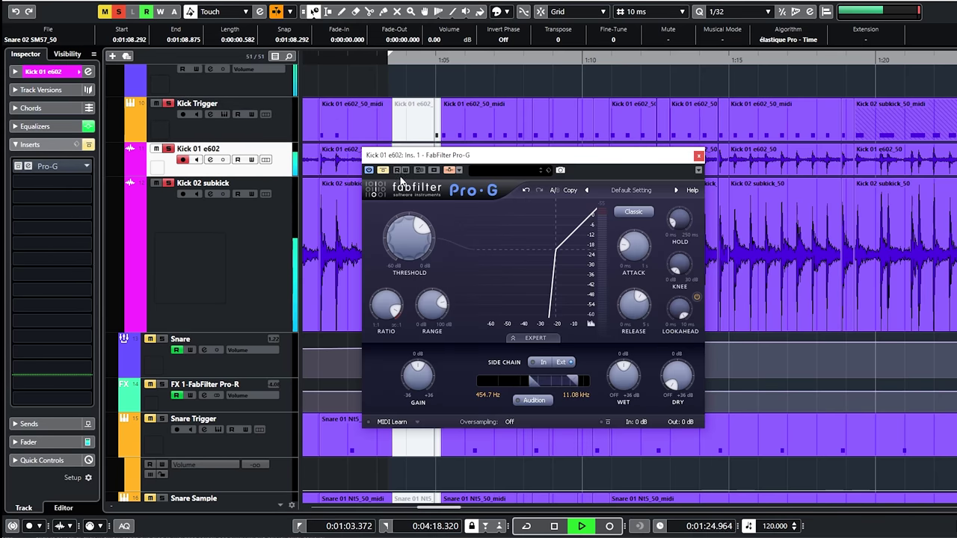
pyautogui.click(458, 171)
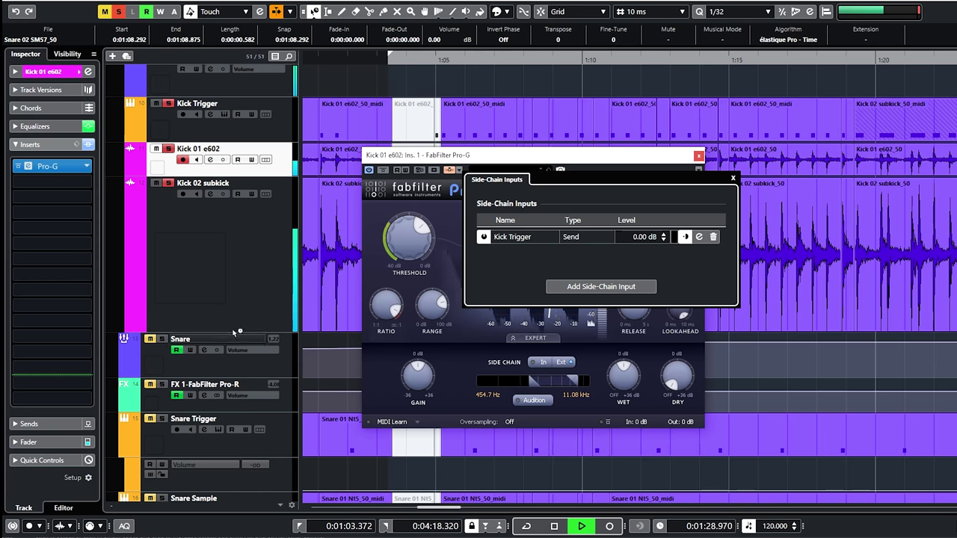
# Compare the Kick 02 subkick and Kick 01 gates' side-chain inputs from Kick Trigger, then close both gates
pyautogui.click(234, 282)
pyautogui.click(23, 171)
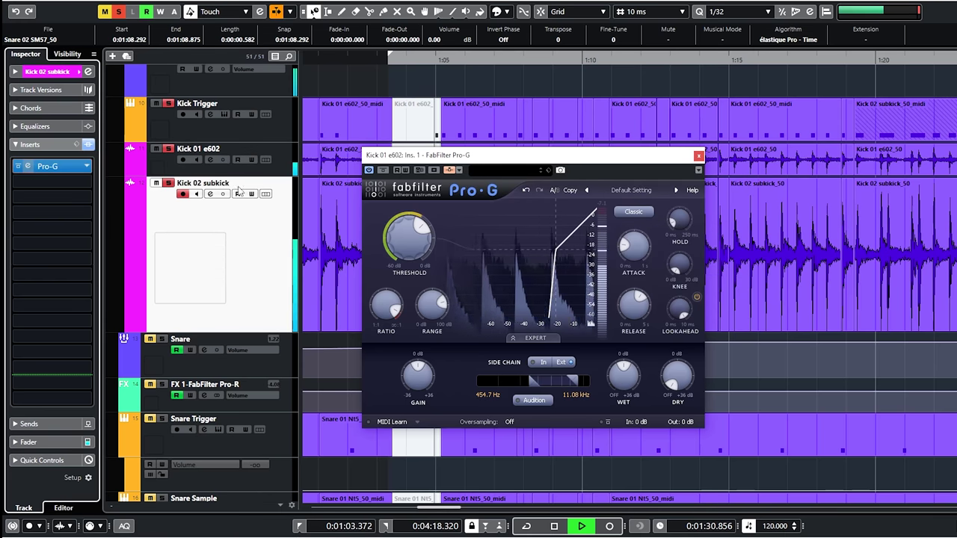
pyautogui.moveTo(606, 159); pyautogui.dragTo(775, 102)
pyautogui.click(617, 114)
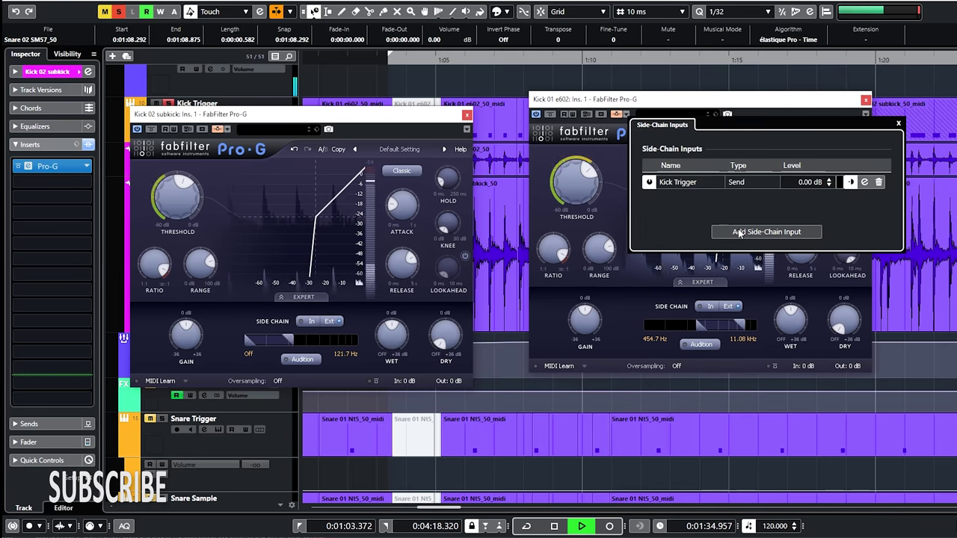
pyautogui.click(219, 129)
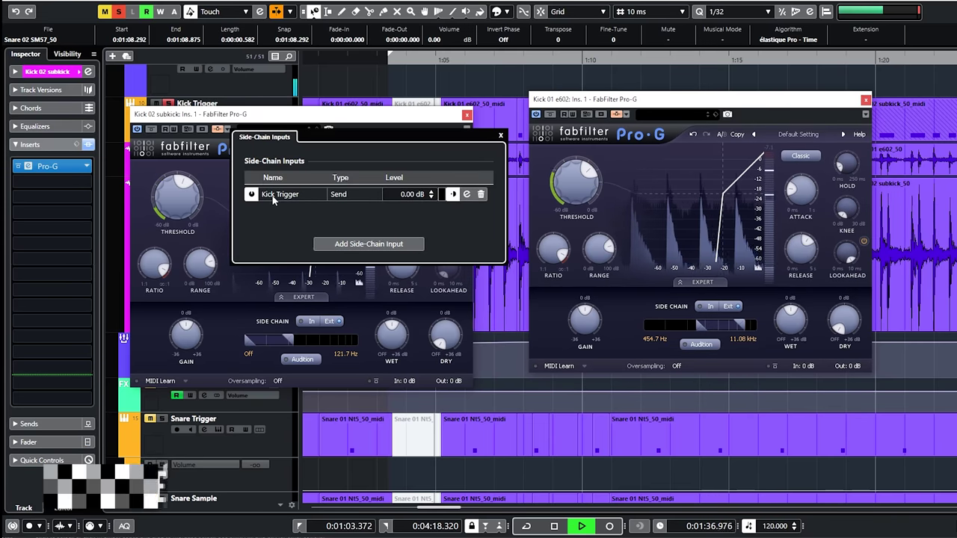
pyautogui.click(521, 145)
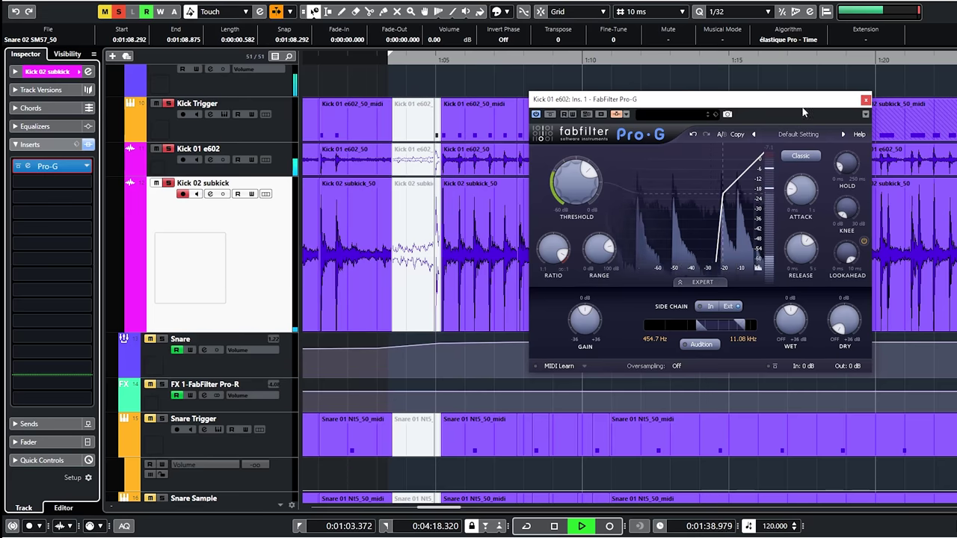
pyautogui.click(865, 100)
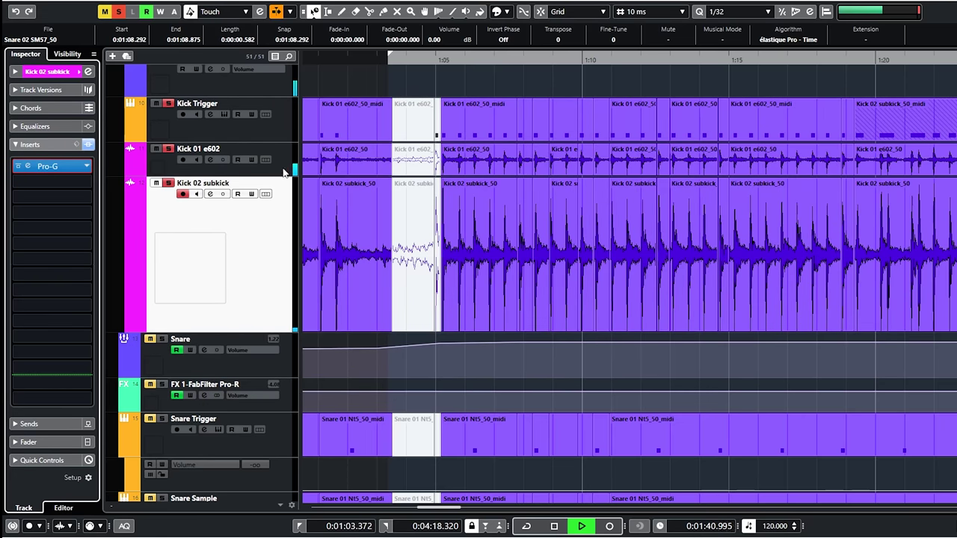
pyautogui.click(283, 173)
# Show the Kick Trigger's Audio Fader section and zoom the timeline deep around 1:08.9
pyautogui.click(287, 133)
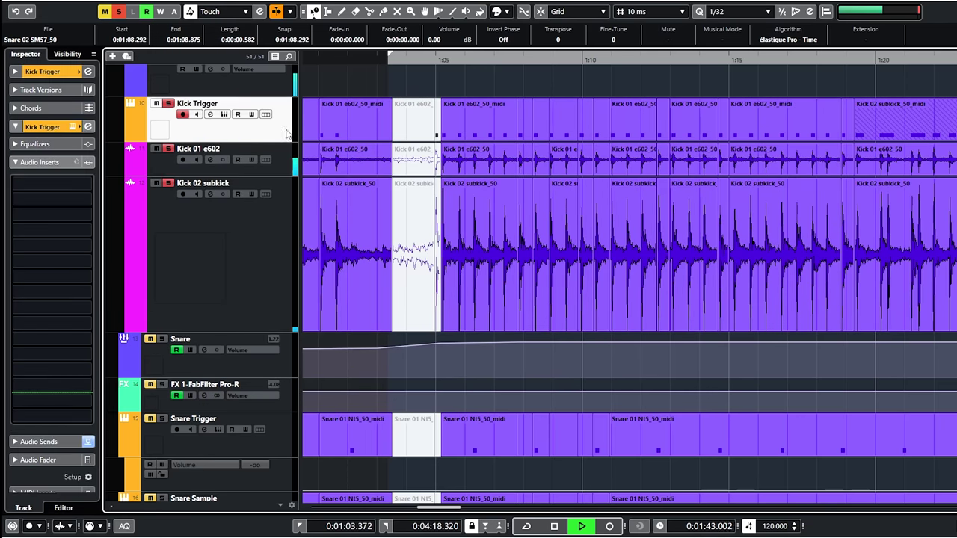
pyautogui.scroll(4, 317, 204)
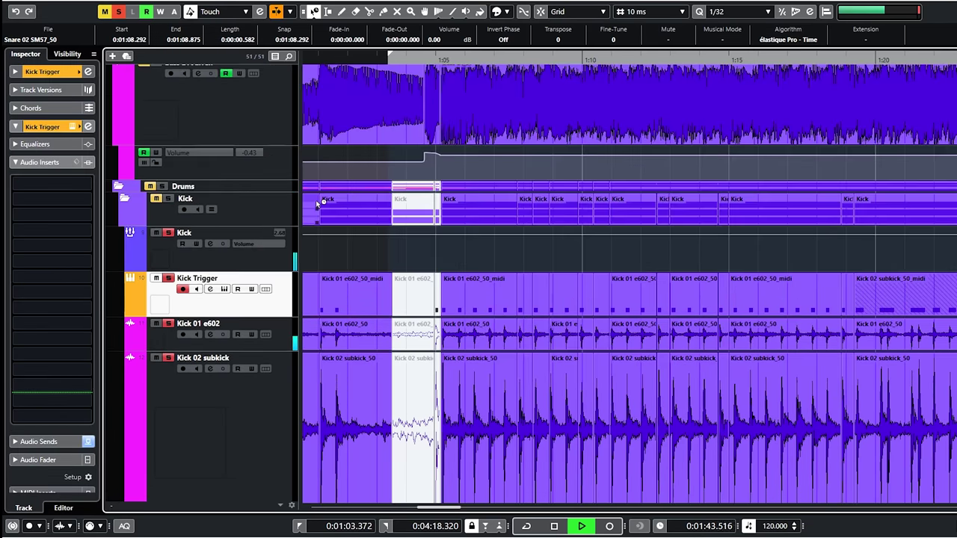
pyautogui.click(50, 461)
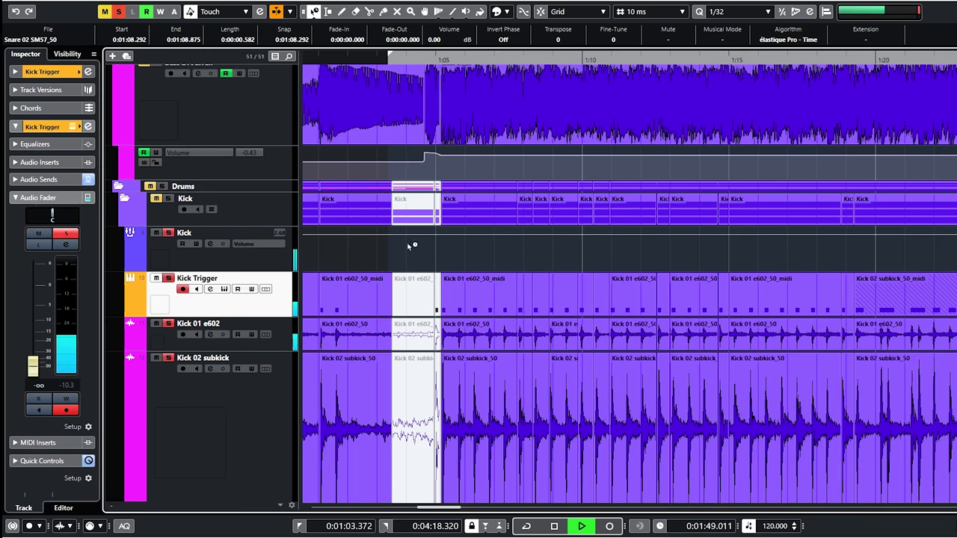
pyautogui.scroll(-2, 424, 225)
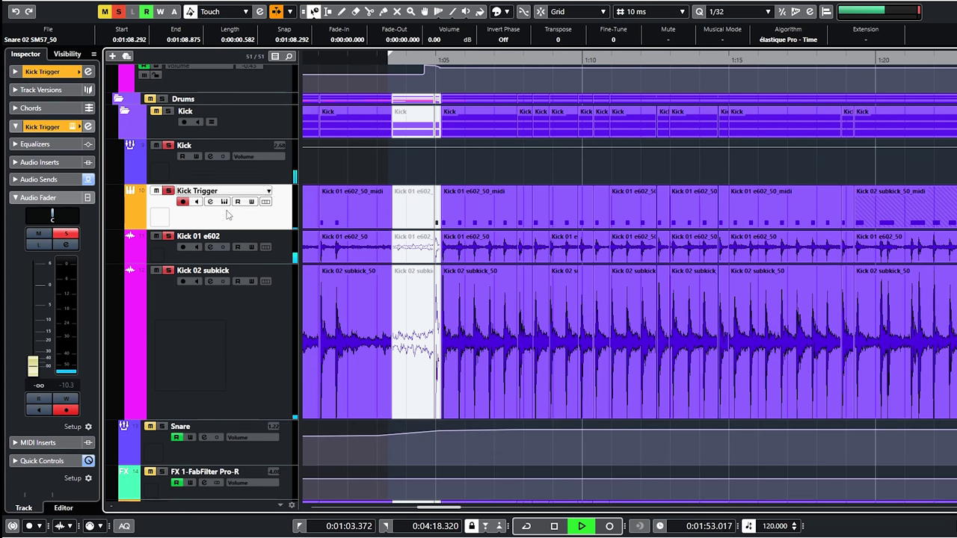
pyautogui.moveTo(557, 59); pyautogui.dragTo(596, 184)
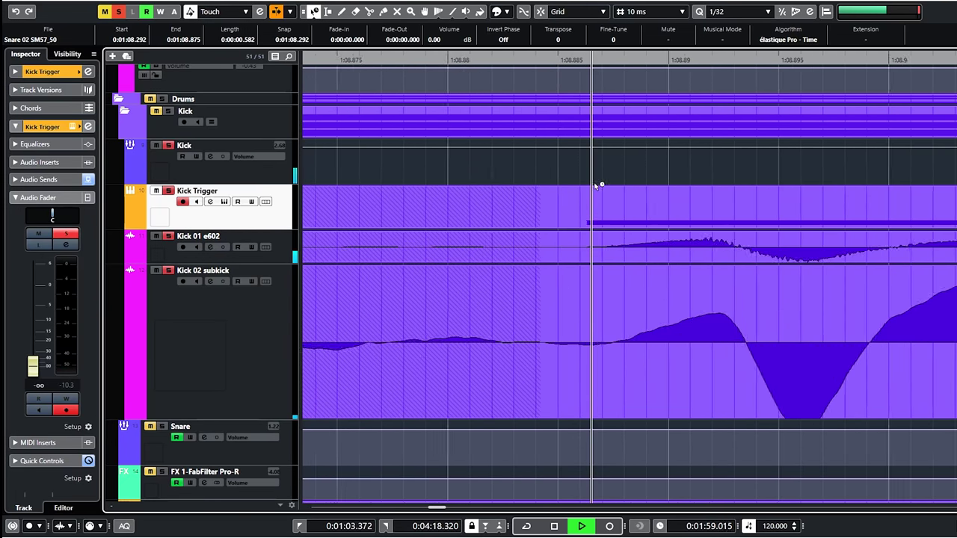
# Switch to the Range Selection tool while playback is stopped, then resume playback
pyautogui.press('space')
pyautogui.rightClick(604, 249)
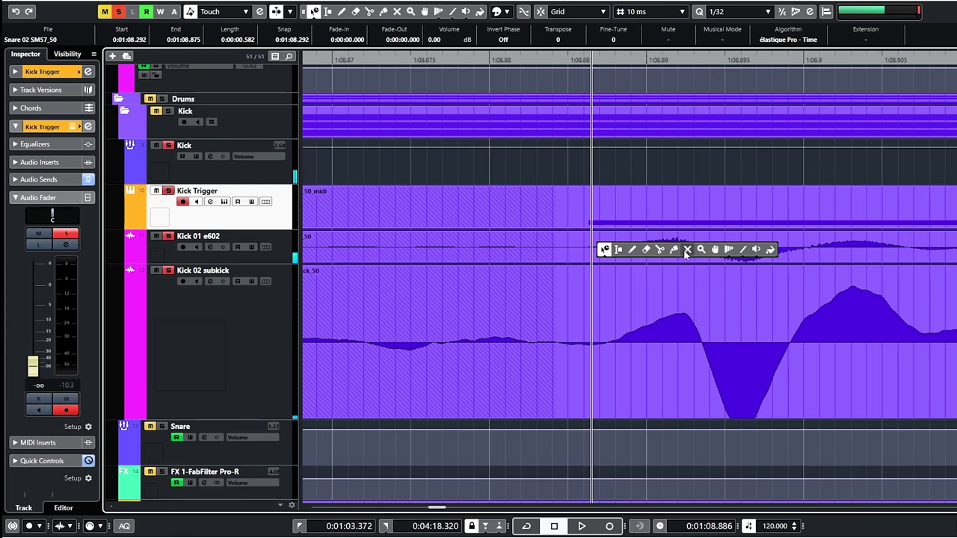
pyautogui.click(618, 249)
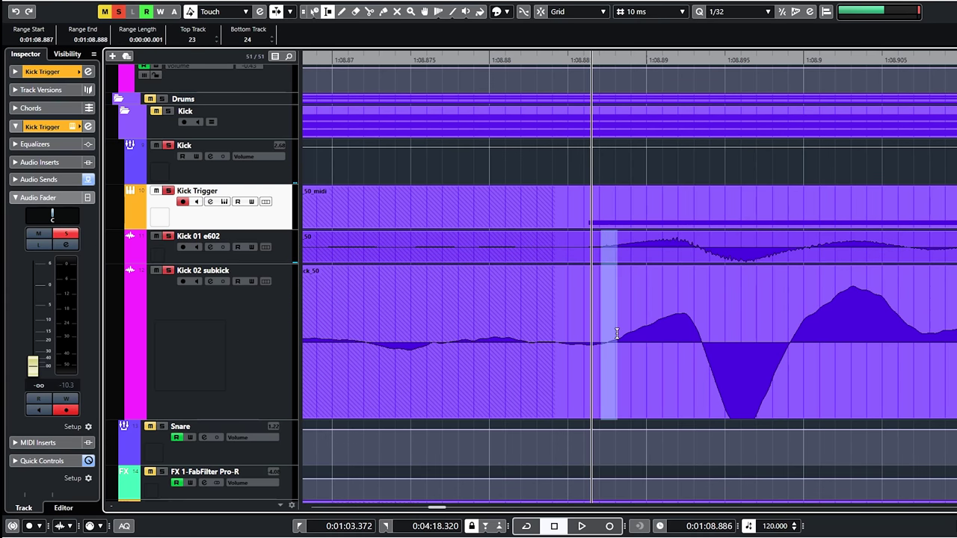
pyautogui.press('space')
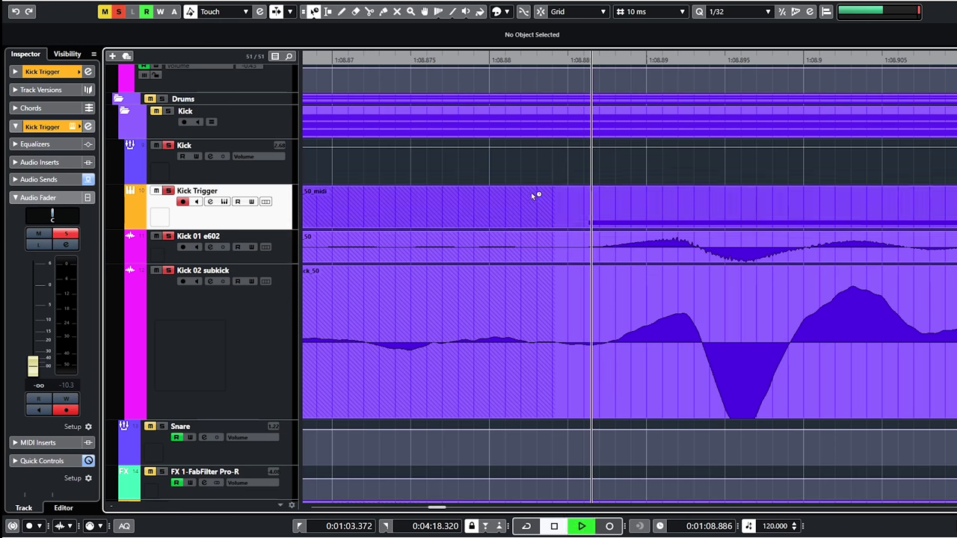
# Open the Kick bus's Pro-Q 3, reposition it to inspect the 53 Hz boost, then close it
pyautogui.click(232, 177)
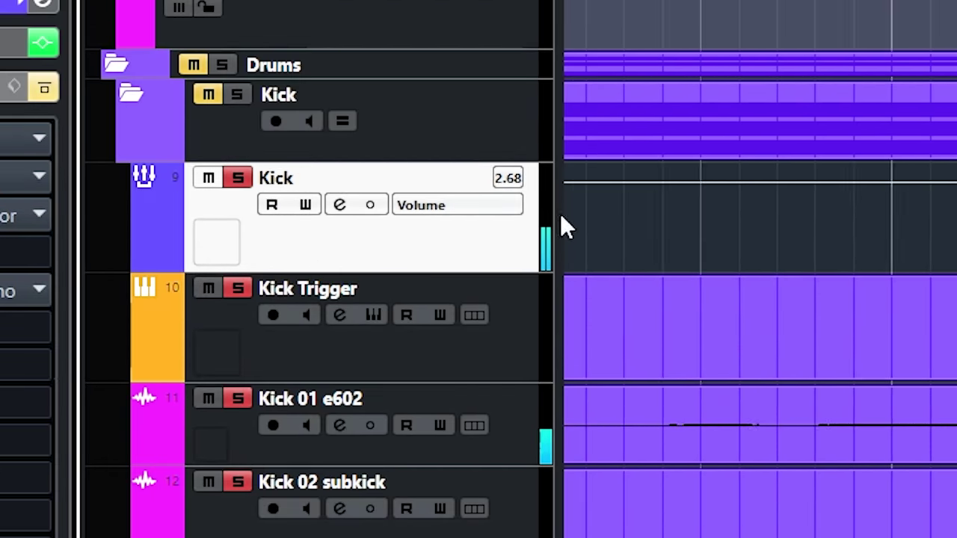
pyautogui.click(51, 140)
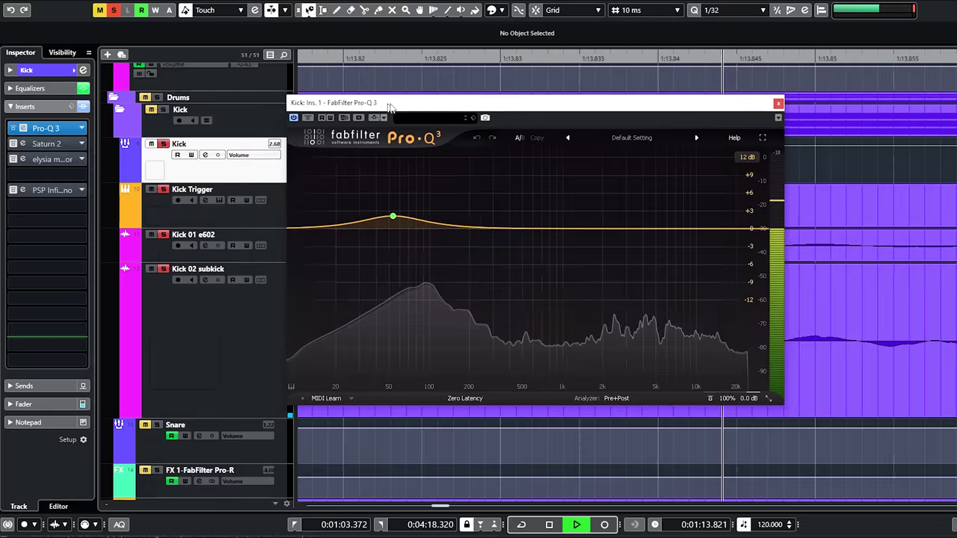
pyautogui.moveTo(939, 84); pyautogui.dragTo(956, 84)
pyautogui.moveTo(509, 109); pyautogui.dragTo(434, 99)
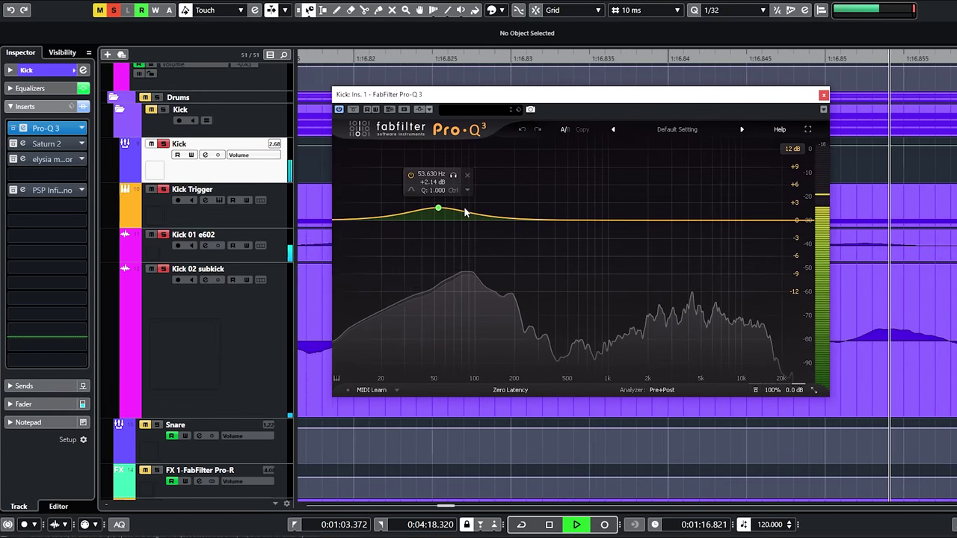
pyautogui.click(822, 95)
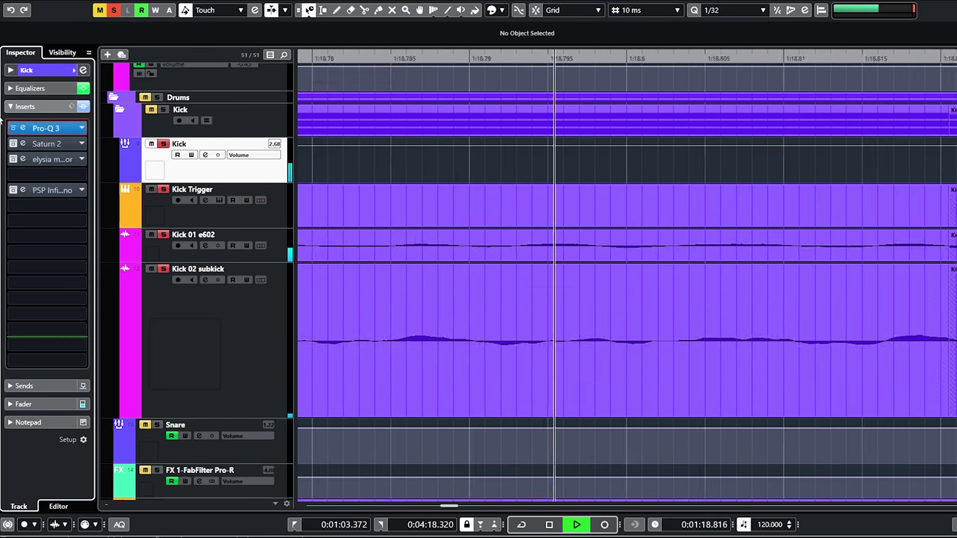
# On the Kick's Saturn 2, raise the Band 2 Dynamics amount, solo band 4, then close the plugin
pyautogui.click(18, 146)
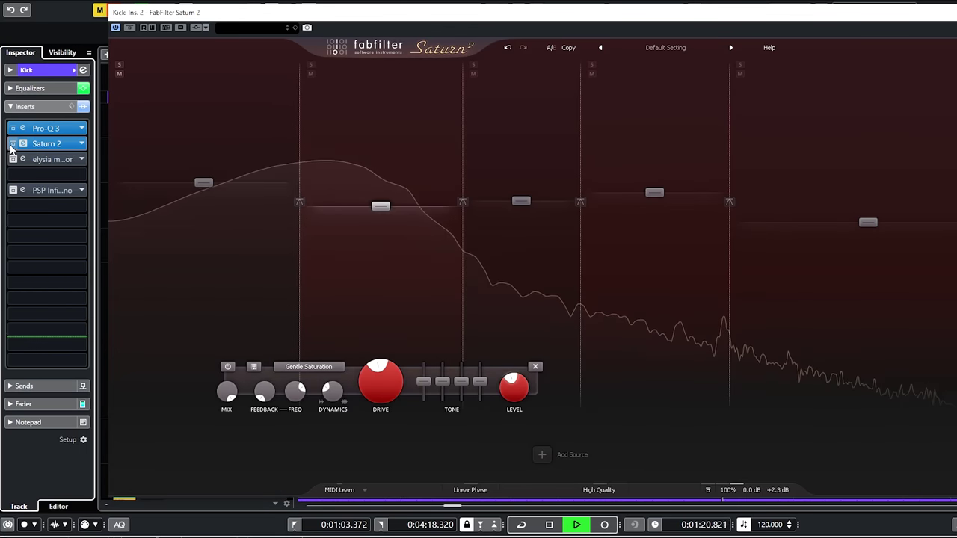
pyautogui.moveTo(423, 17); pyautogui.dragTo(445, 21)
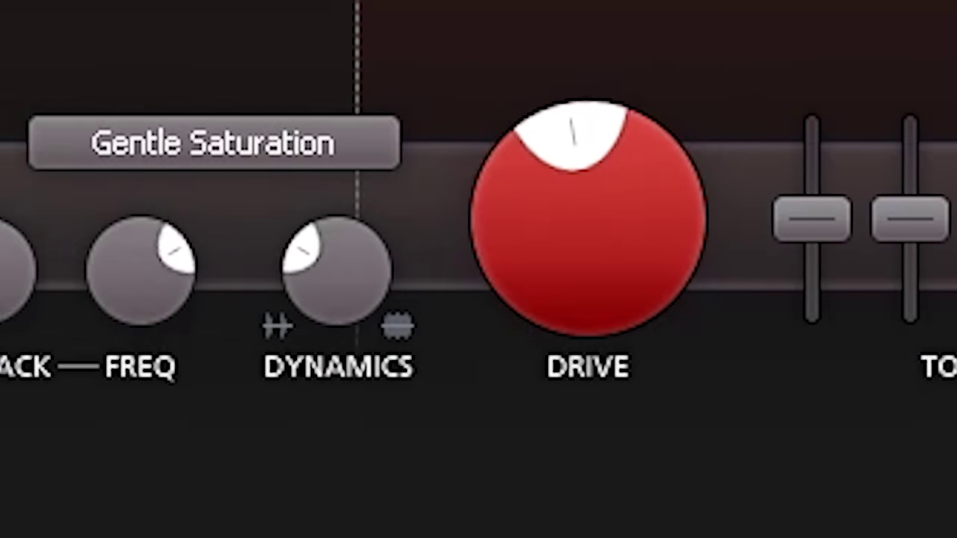
pyautogui.moveTo(566, 220)
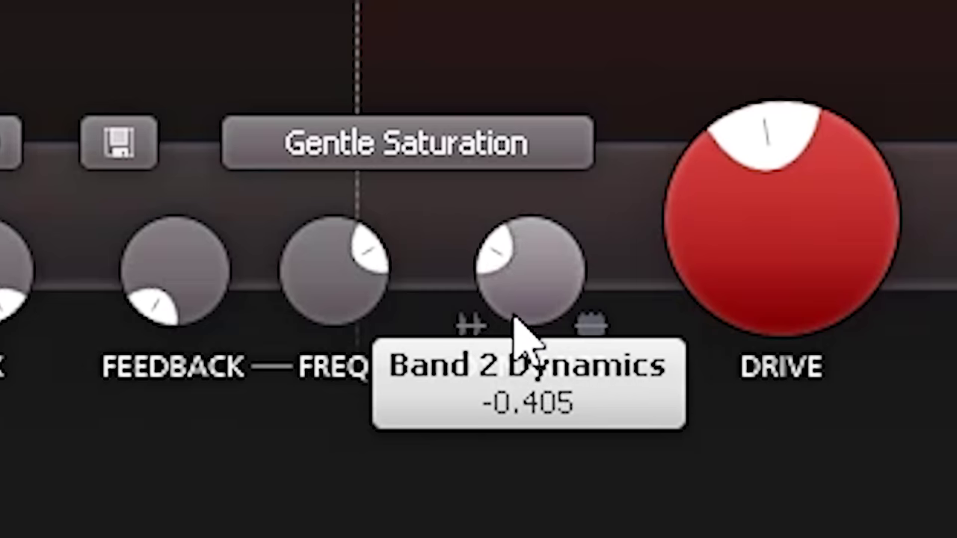
pyautogui.moveTo(516, 314); pyautogui.dragTo(572, 267)
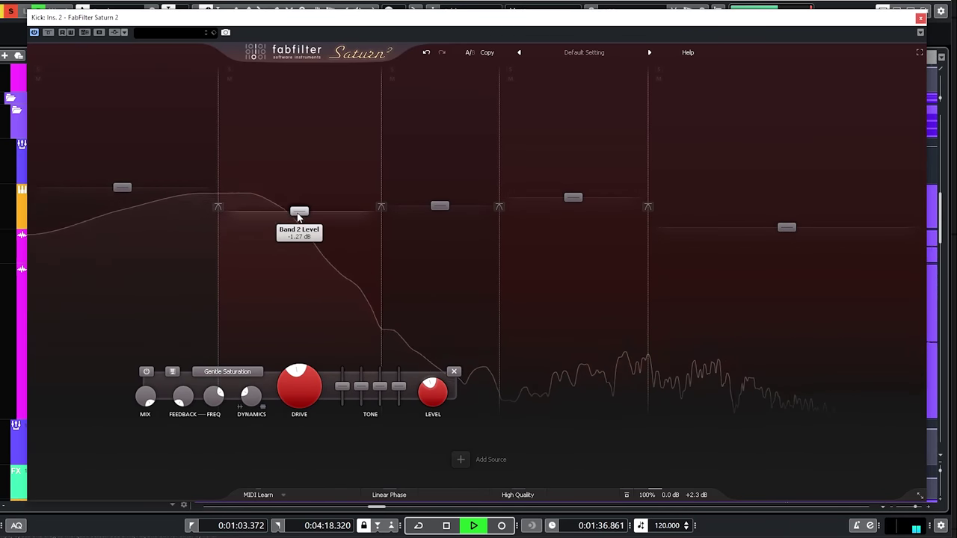
pyautogui.click(511, 70)
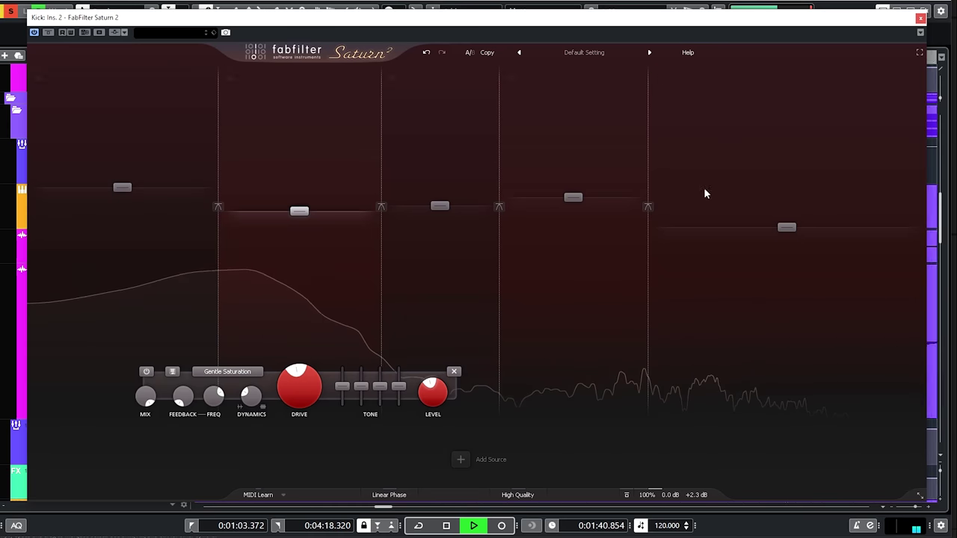
pyautogui.click(920, 17)
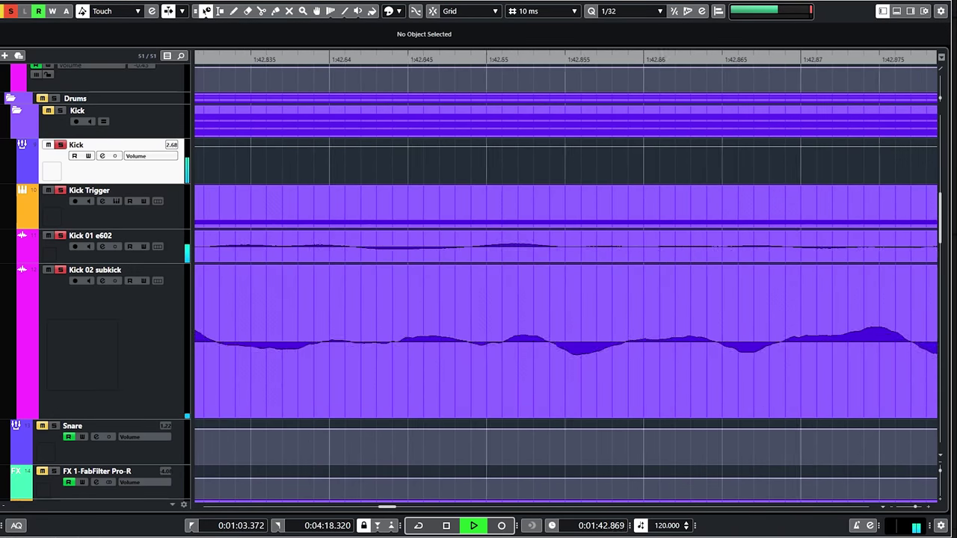
# Open the Kick's elysia mpressor and set its Threshold to -13.9 dB
pyautogui.hotkey('alt', 'i')
pyautogui.click(52, 160)
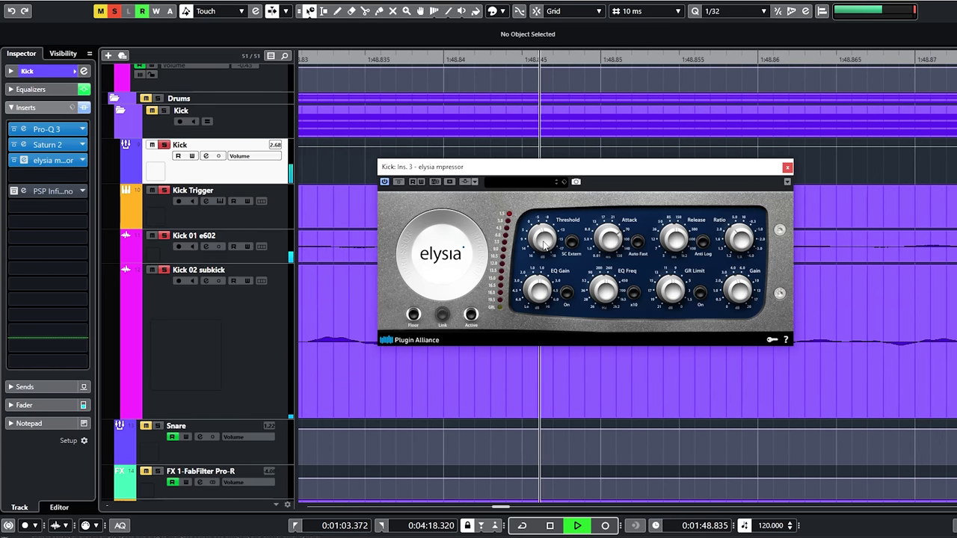
pyautogui.moveTo(551, 249); pyautogui.dragTo(557, 227)
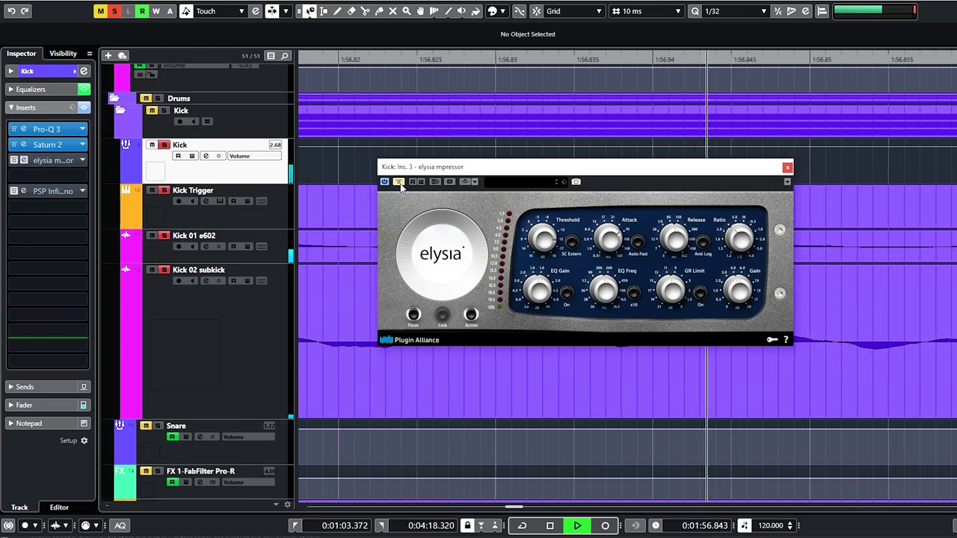
# Close the mpressor, switch on and check the PSP InfiniStrip, then un-bypass all Kick inserts
pyautogui.click(787, 167)
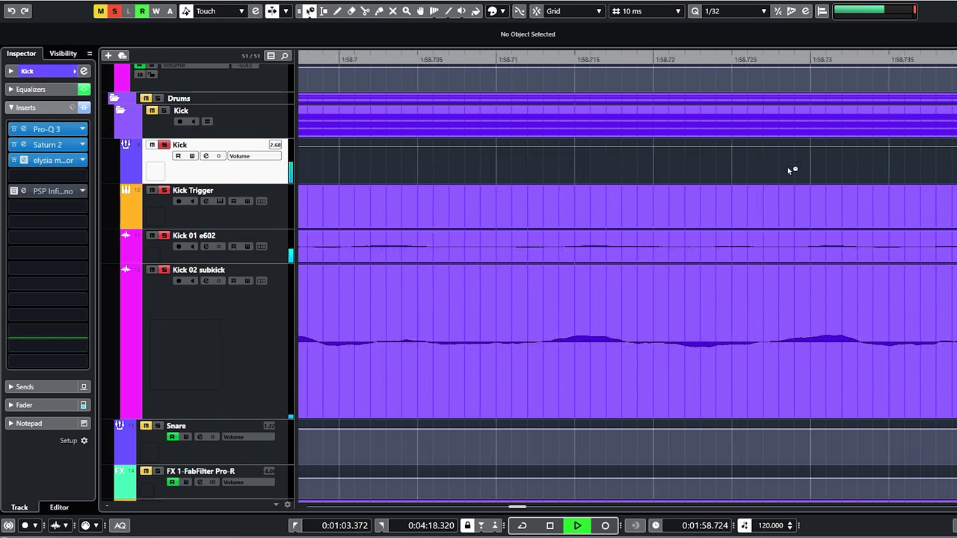
pyautogui.click(15, 192)
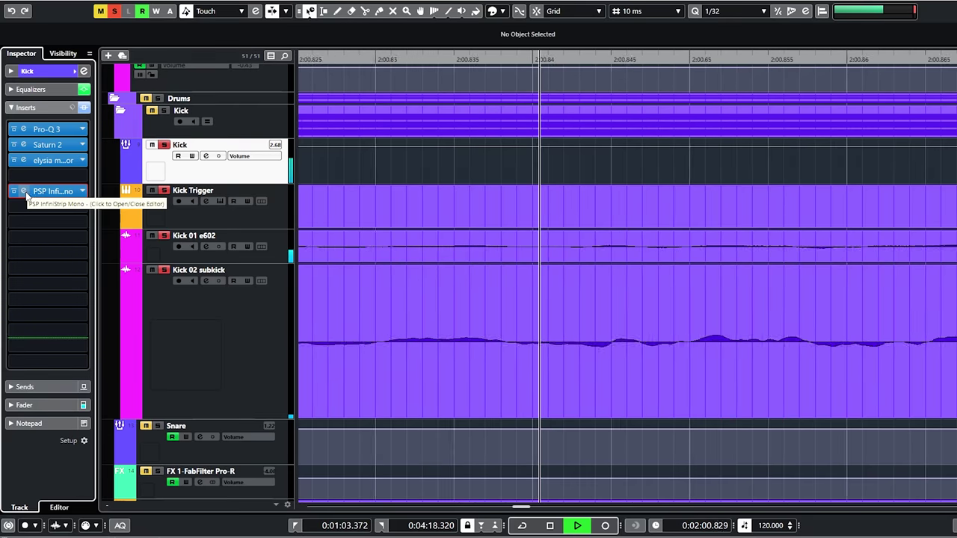
pyautogui.click(27, 193)
pyautogui.moveTo(544, 69); pyautogui.dragTo(541, 77)
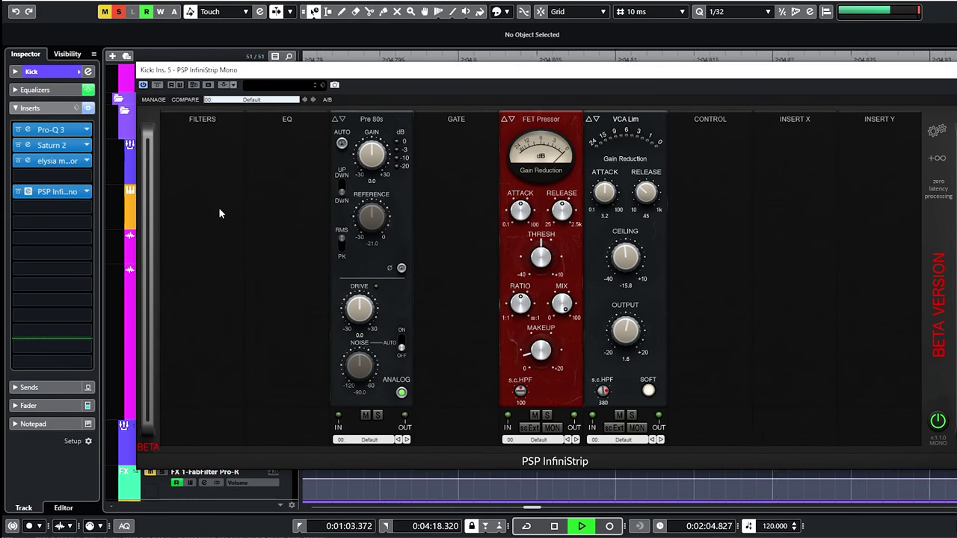
pyautogui.click(53, 192)
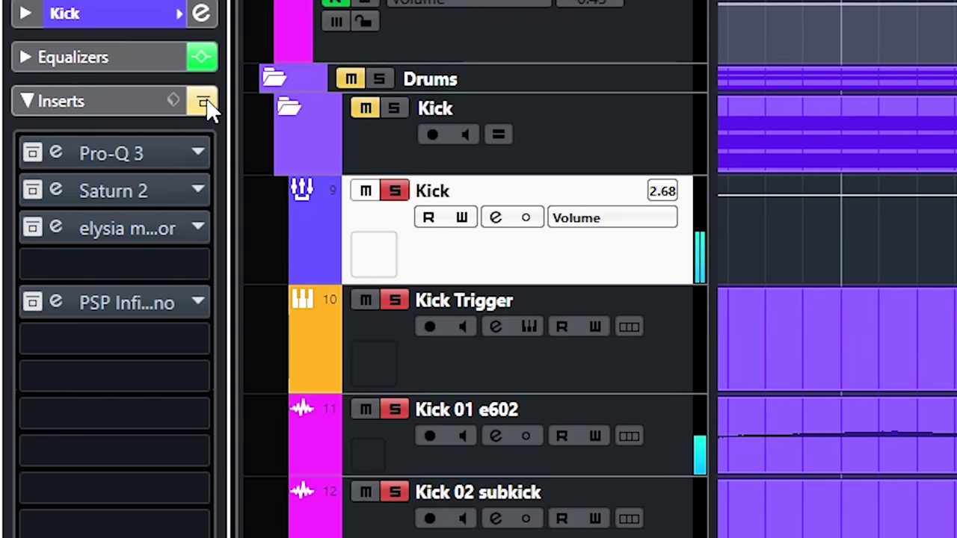
pyautogui.click(206, 103)
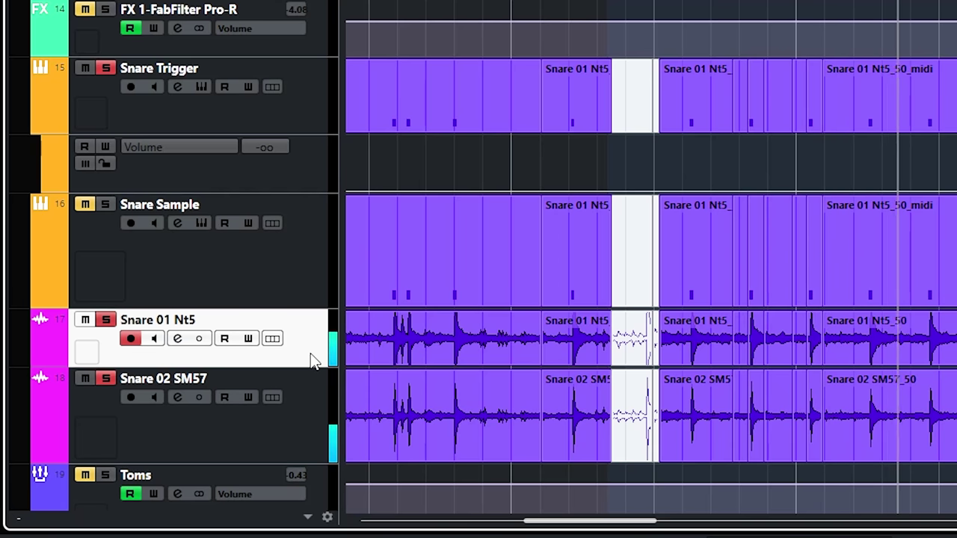
pyautogui.click(291, 404)
pyautogui.click(303, 341)
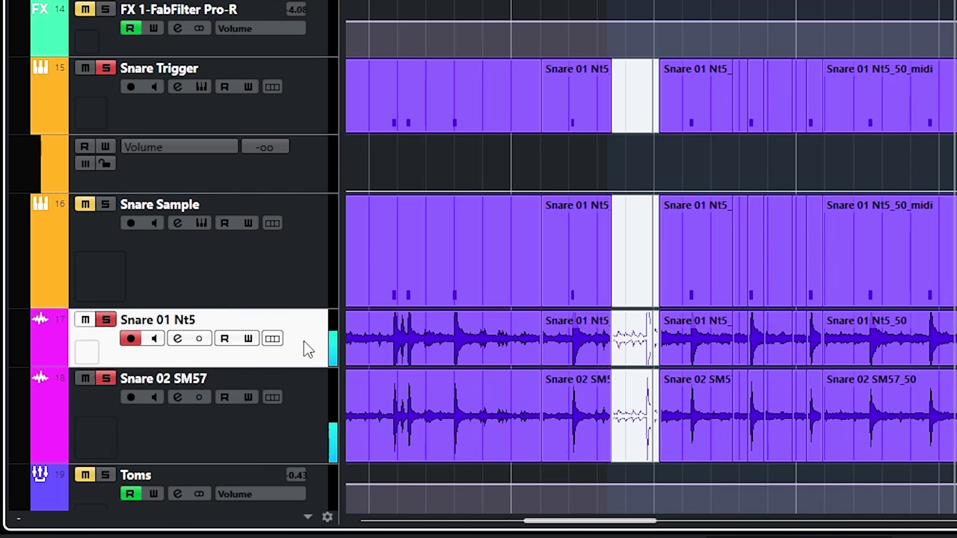
pyautogui.click(303, 389)
pyautogui.click(312, 363)
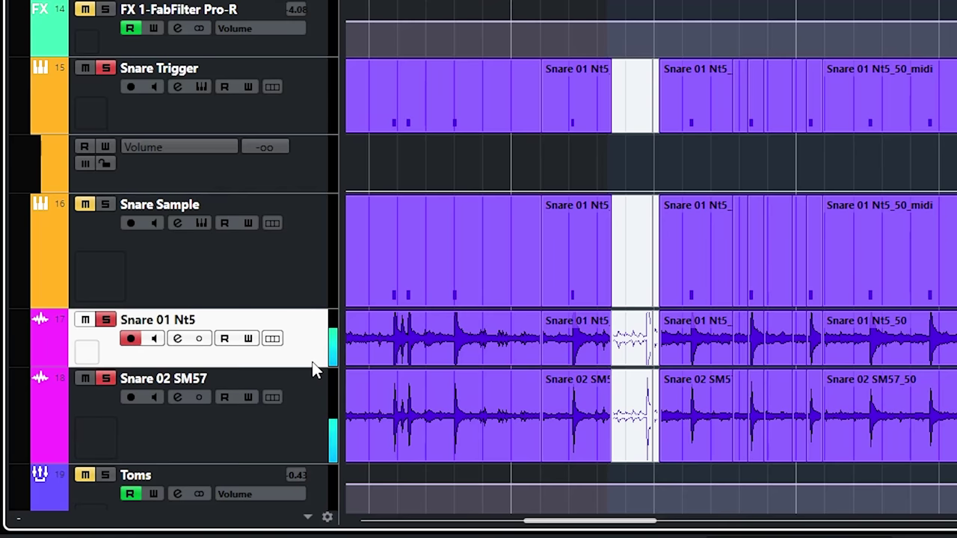
pyautogui.click(299, 112)
pyautogui.click(293, 408)
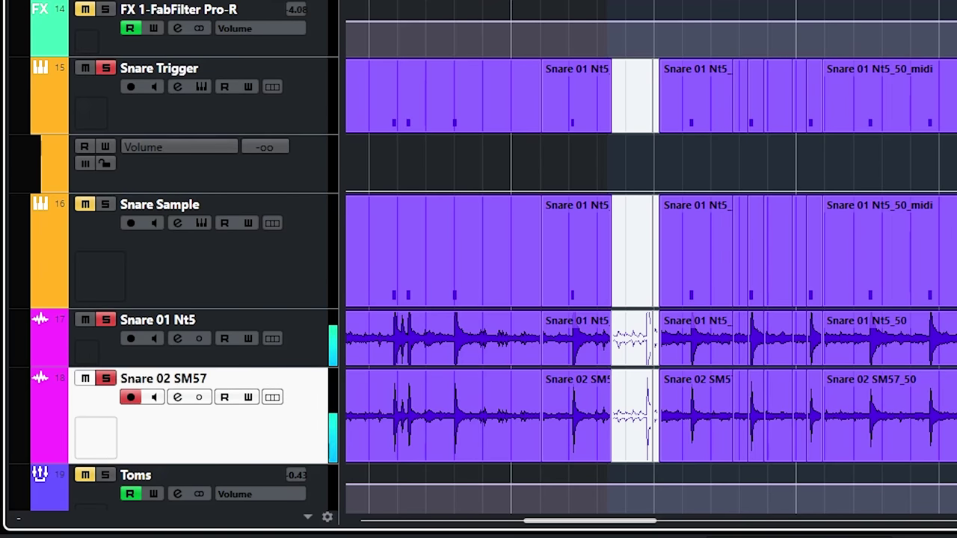
pyautogui.click(314, 362)
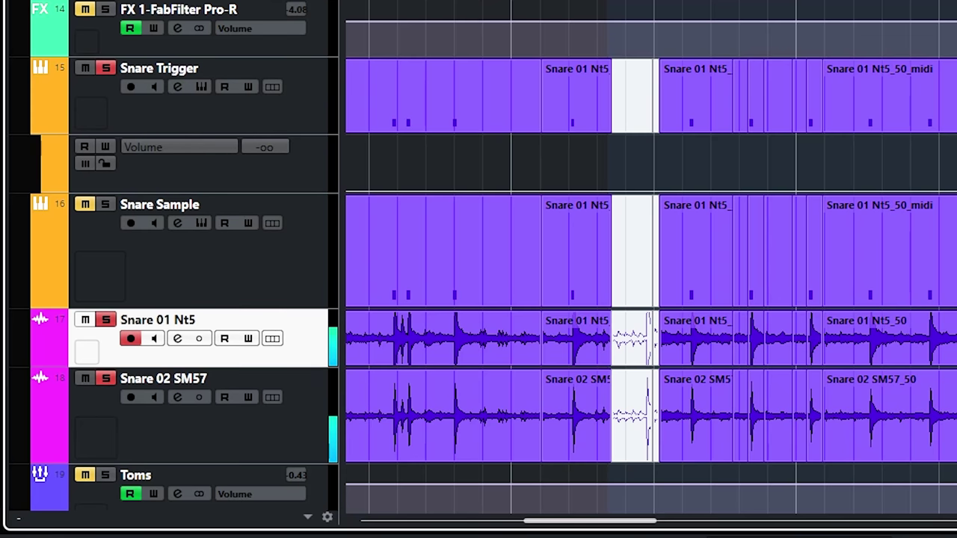
pyautogui.click(293, 117)
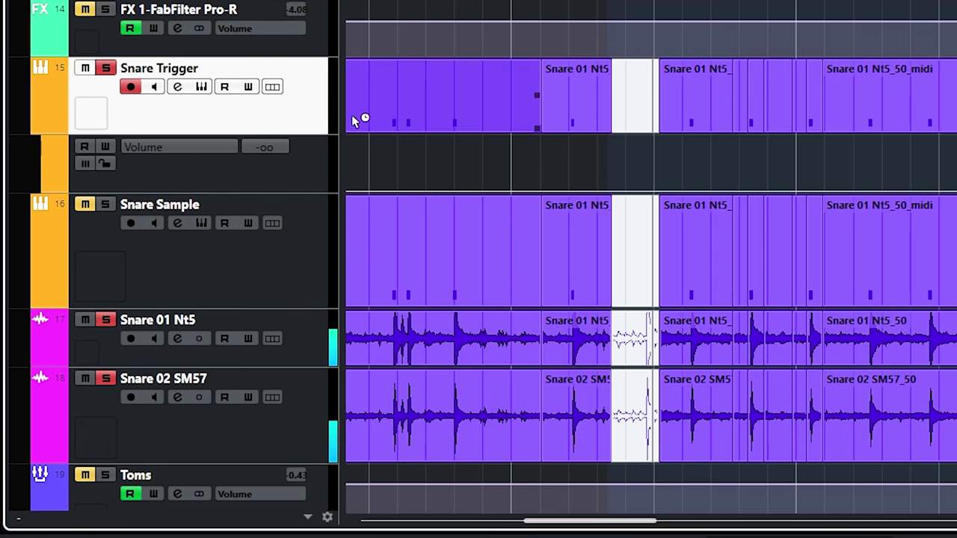
pyautogui.click(308, 381)
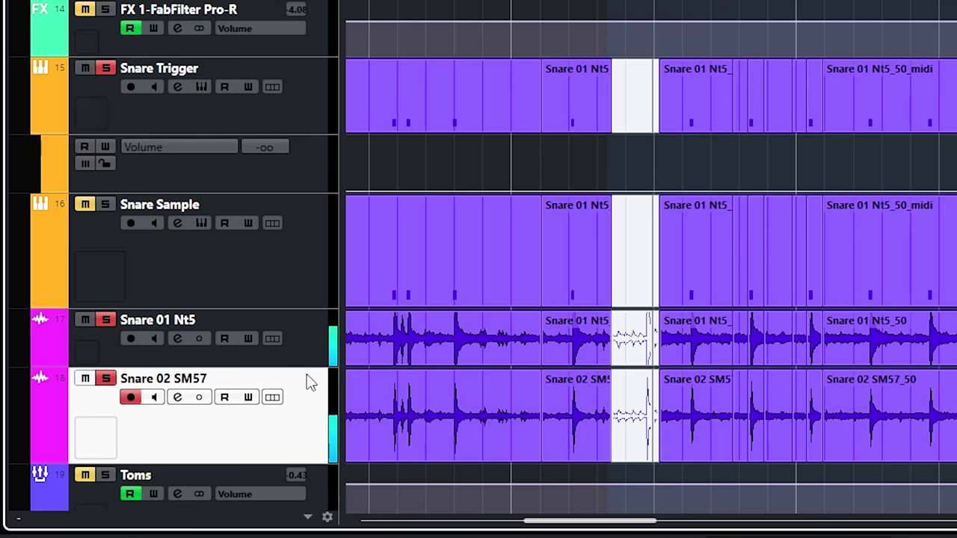
pyautogui.click(308, 364)
pyautogui.click(305, 384)
# Zoom in on the snare hits and start Capture in Snare 02 SM57's InPhase Mono
pyautogui.press('h')
pyautogui.press('h')
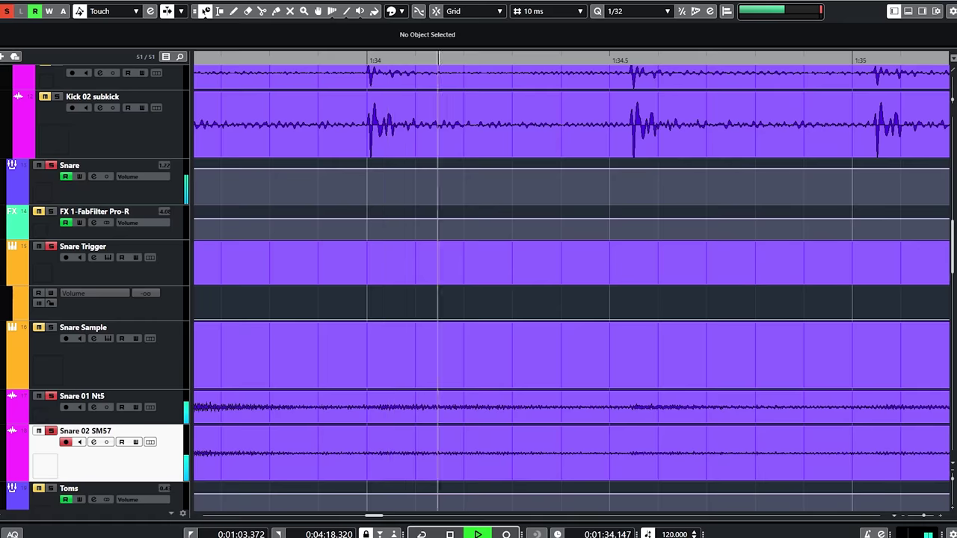
pyautogui.click(86, 227)
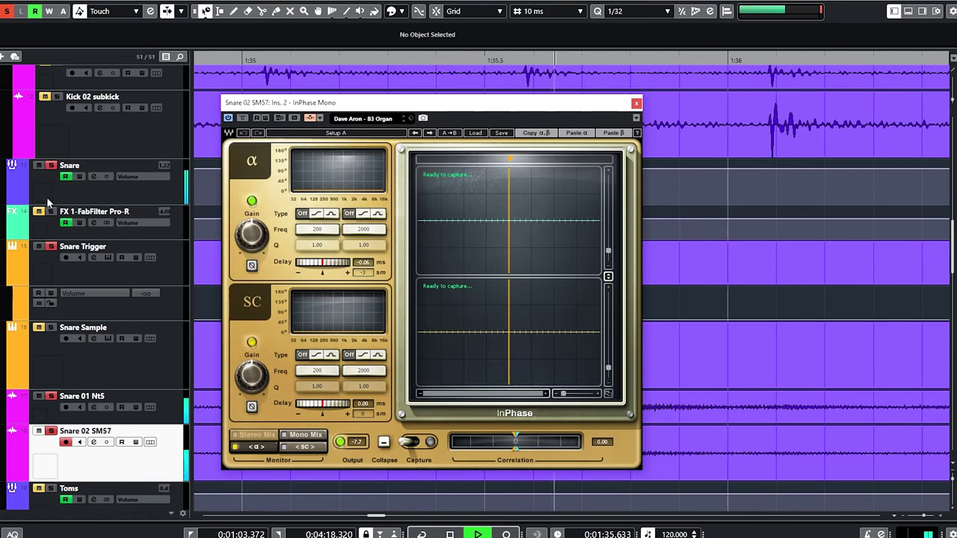
pyautogui.moveTo(443, 106); pyautogui.dragTo(504, 88)
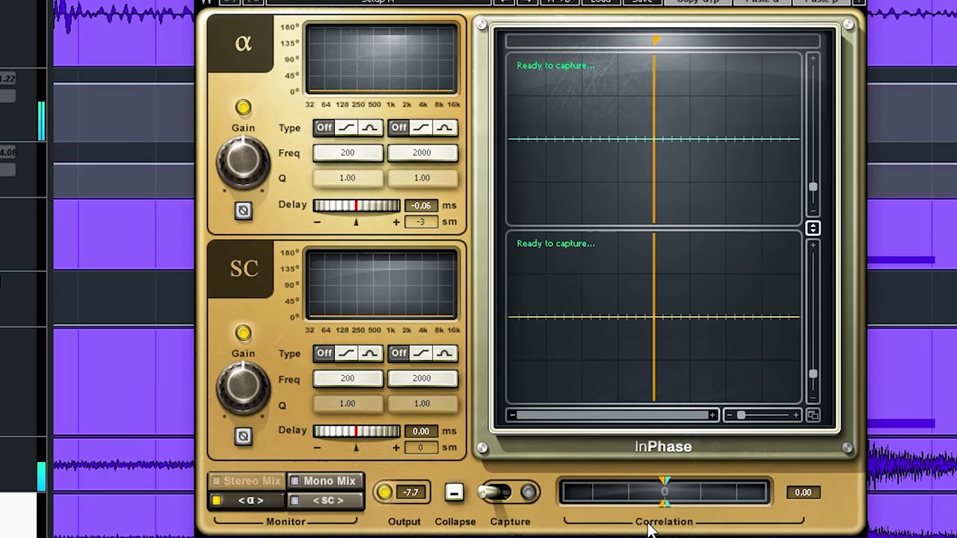
pyautogui.click(498, 495)
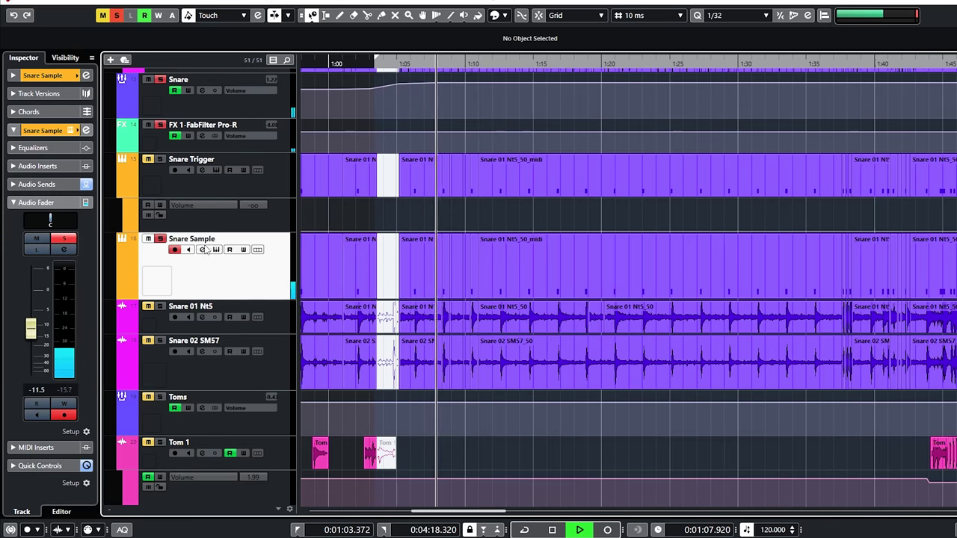
pyautogui.click(216, 250)
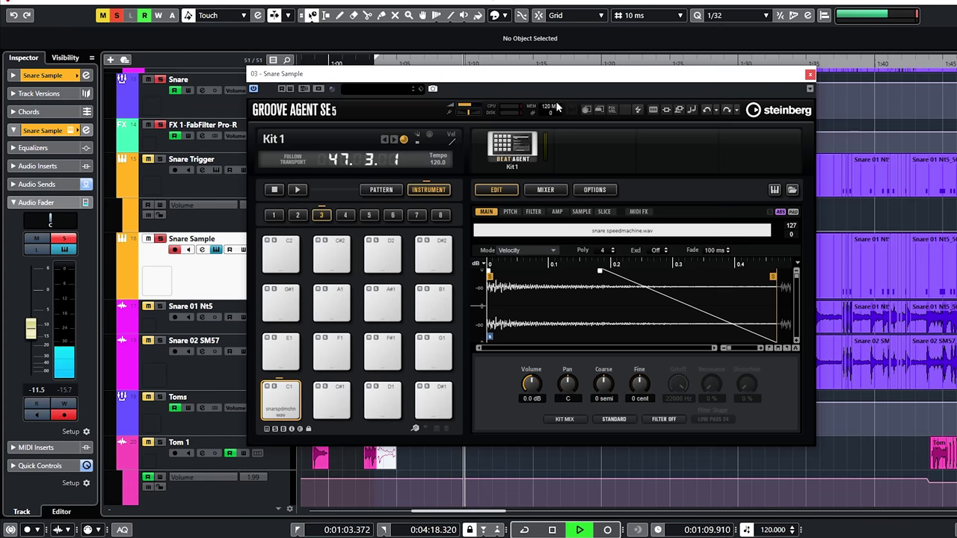
pyautogui.moveTo(557, 73); pyautogui.dragTo(605, 68)
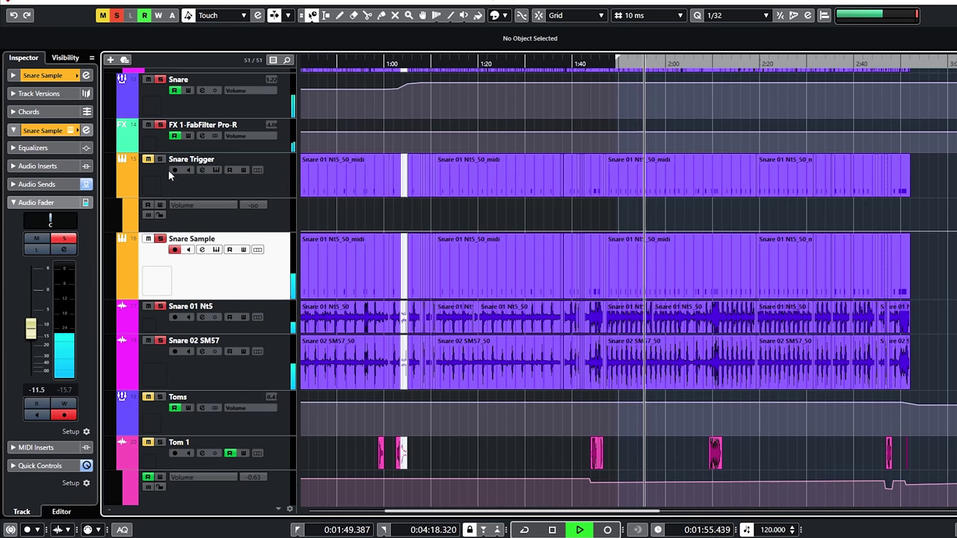
# Select the Snare group track and open its Pro-Q 3 editor in view
pyautogui.click(180, 109)
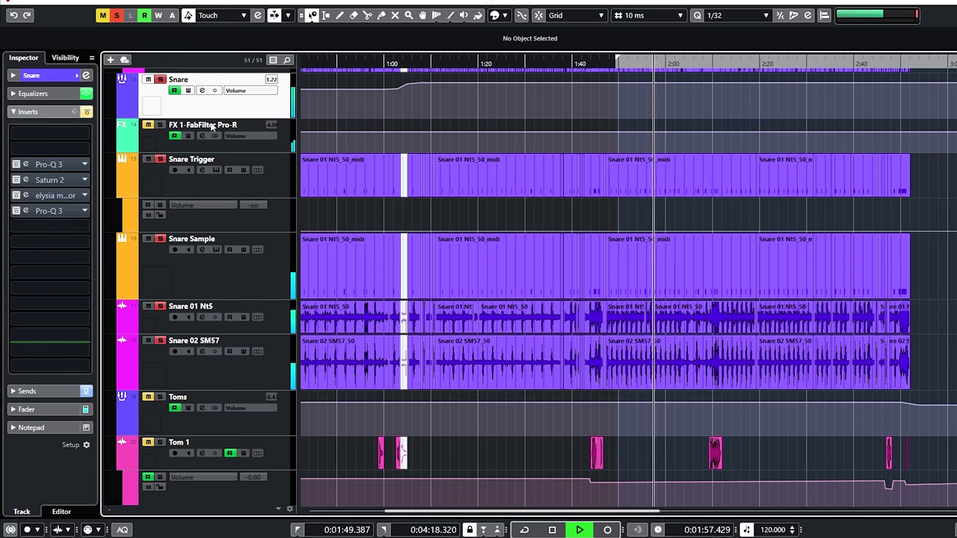
pyautogui.click(25, 165)
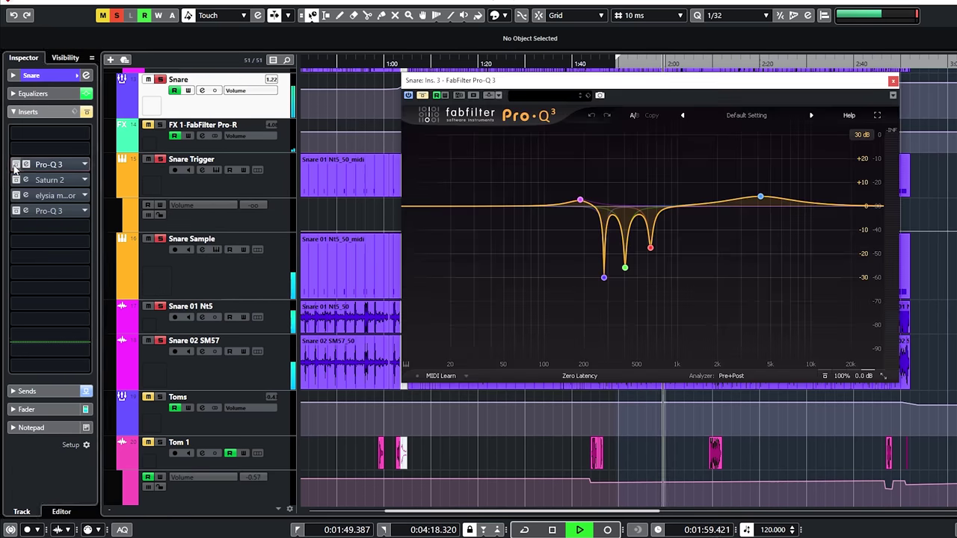
pyautogui.moveTo(607, 84); pyautogui.dragTo(549, 122)
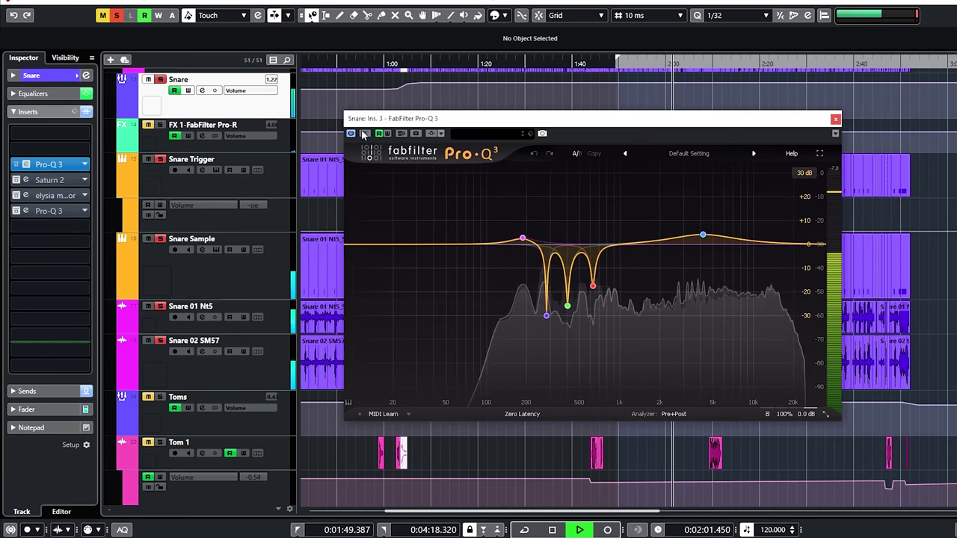
pyautogui.moveTo(543, 317)
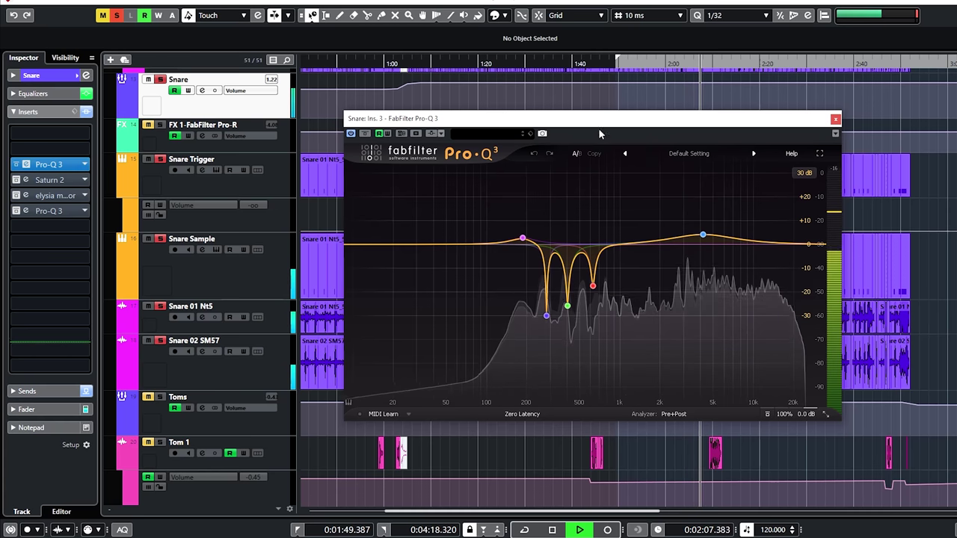
pyautogui.moveTo(603, 123); pyautogui.dragTo(560, 125)
pyautogui.scroll(5, 165, 262)
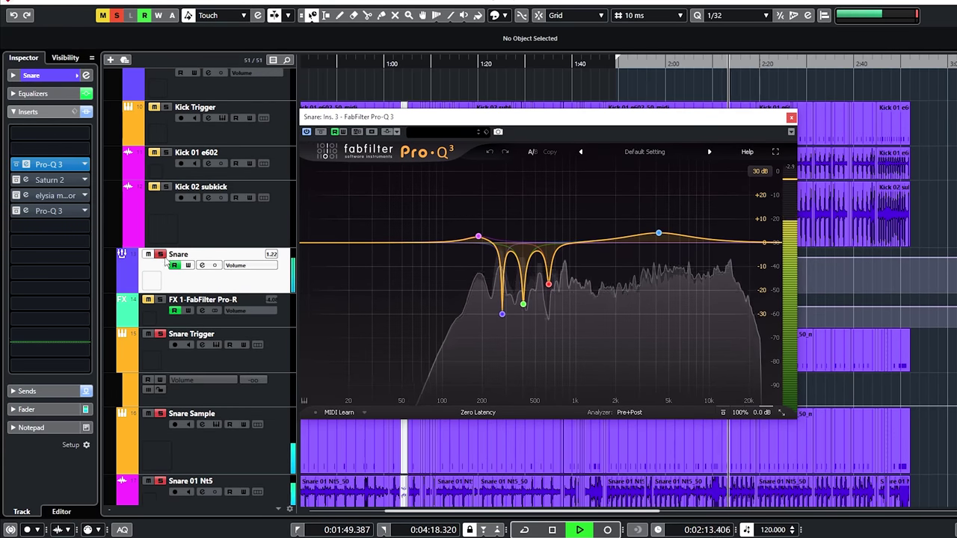
# A/B the Snare's Pro-Q 3 by bypassing and re-enabling it, then solo the Snare track
pyautogui.click(160, 255)
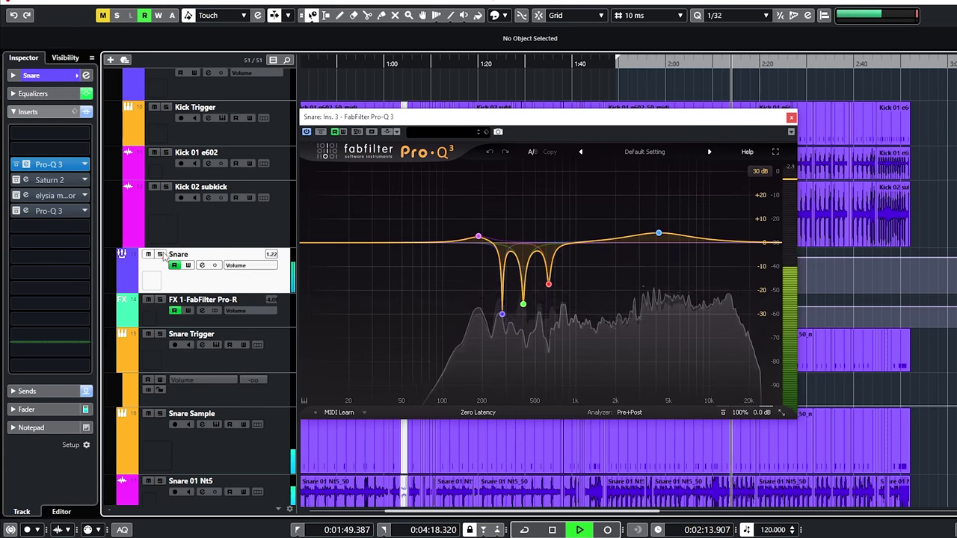
pyautogui.click(321, 132)
pyautogui.click(322, 131)
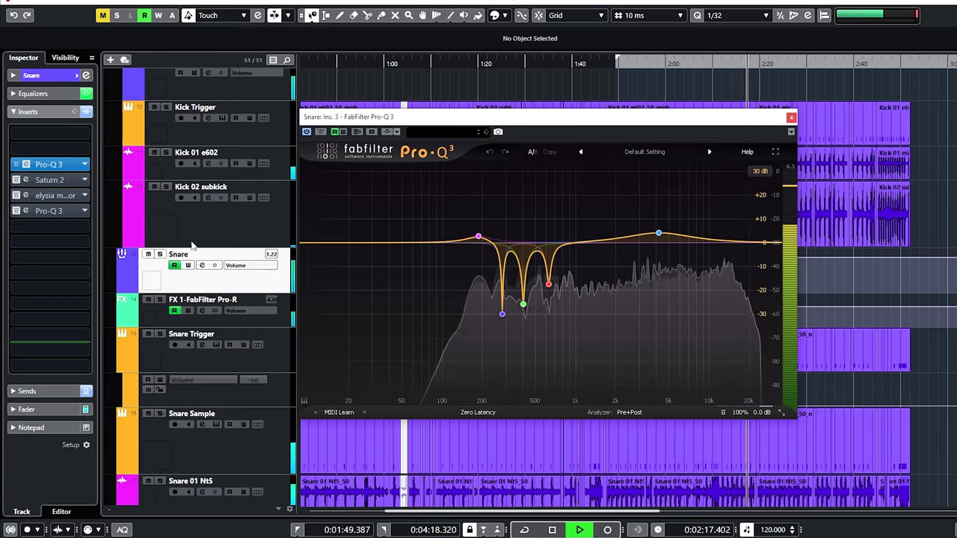
pyautogui.click(159, 255)
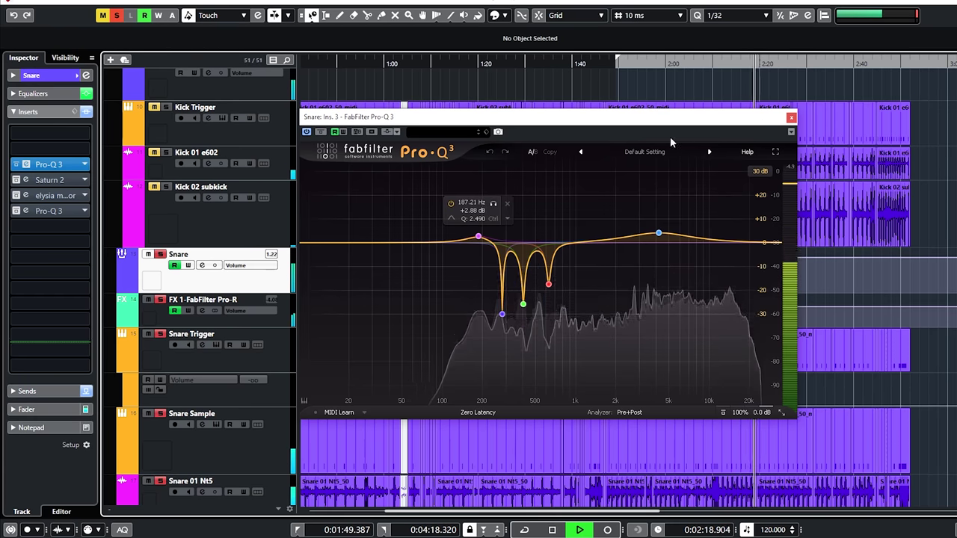
# Open the Snare's Saturn 2 and solo bands 2 and 3 in turn
pyautogui.click(26, 179)
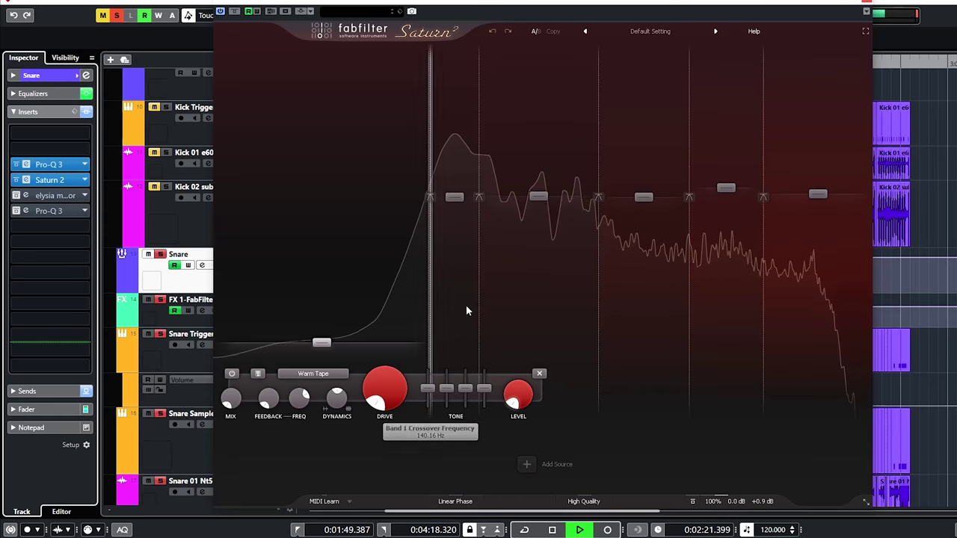
pyautogui.moveTo(524, 2); pyautogui.dragTo(455, 7)
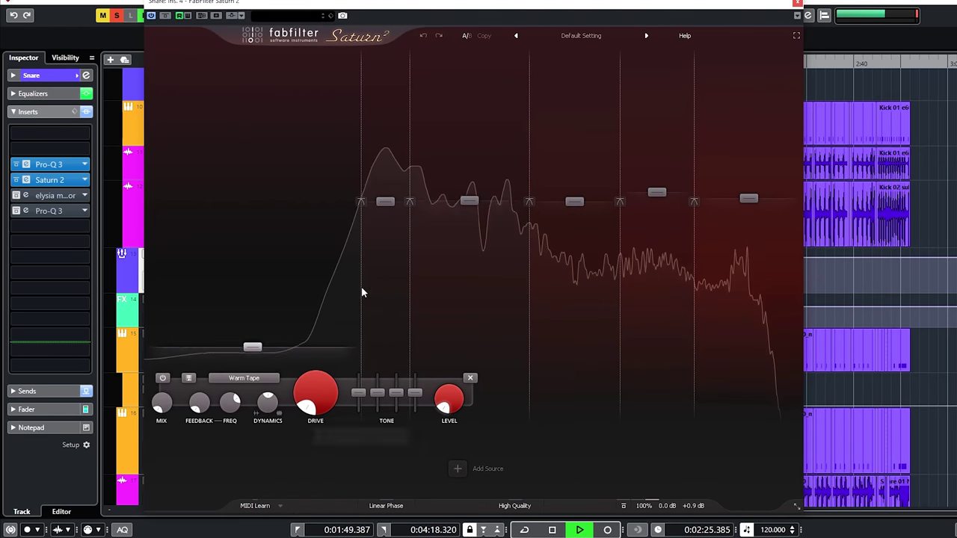
pyautogui.click(385, 277)
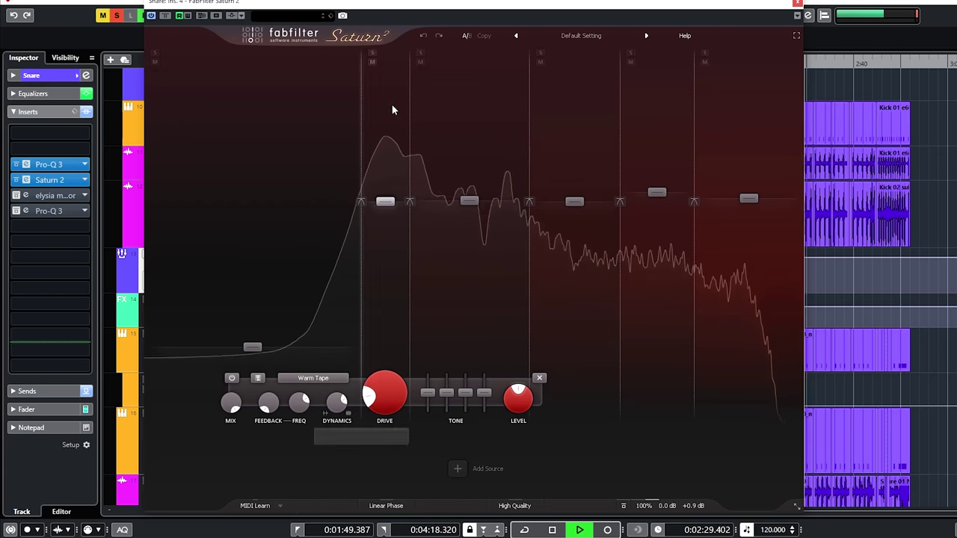
pyautogui.click(372, 53)
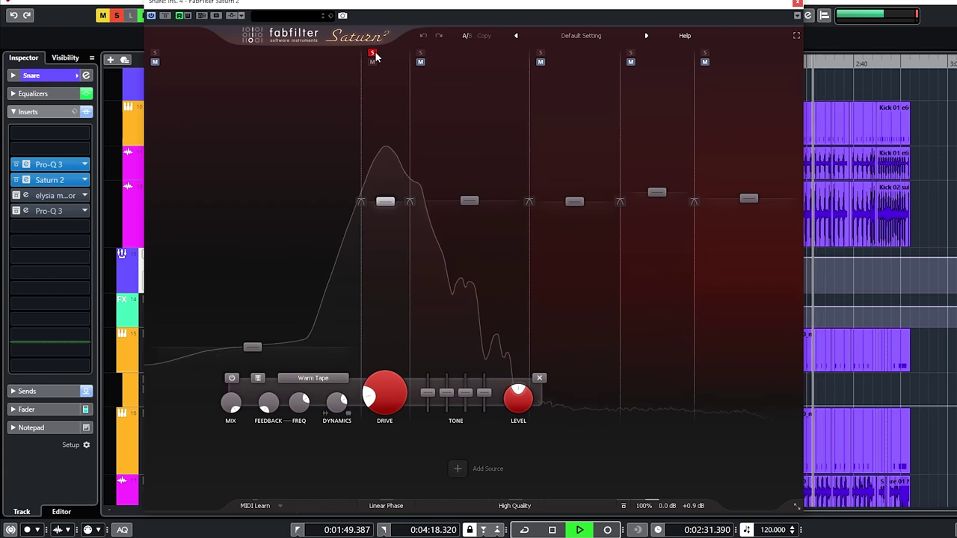
pyautogui.click(467, 127)
pyautogui.click(421, 53)
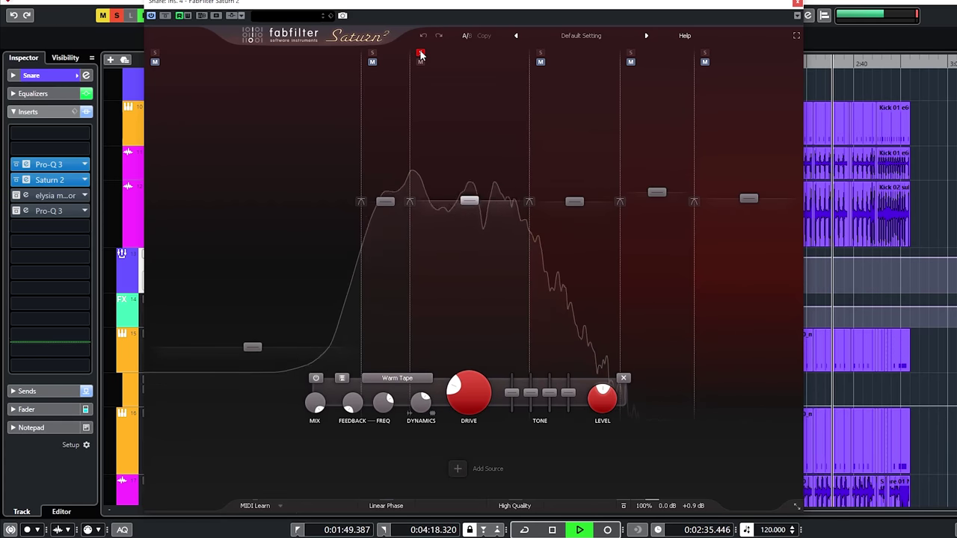
pyautogui.click(421, 54)
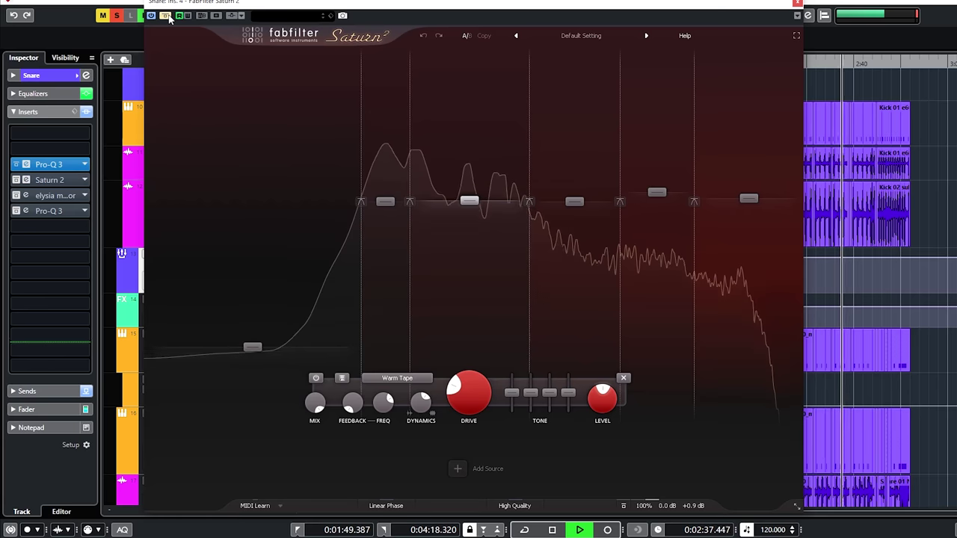
# Solo bands 4, 5 and the top band, raise band 5's drive to about 78%, then close
pyautogui.click(580, 137)
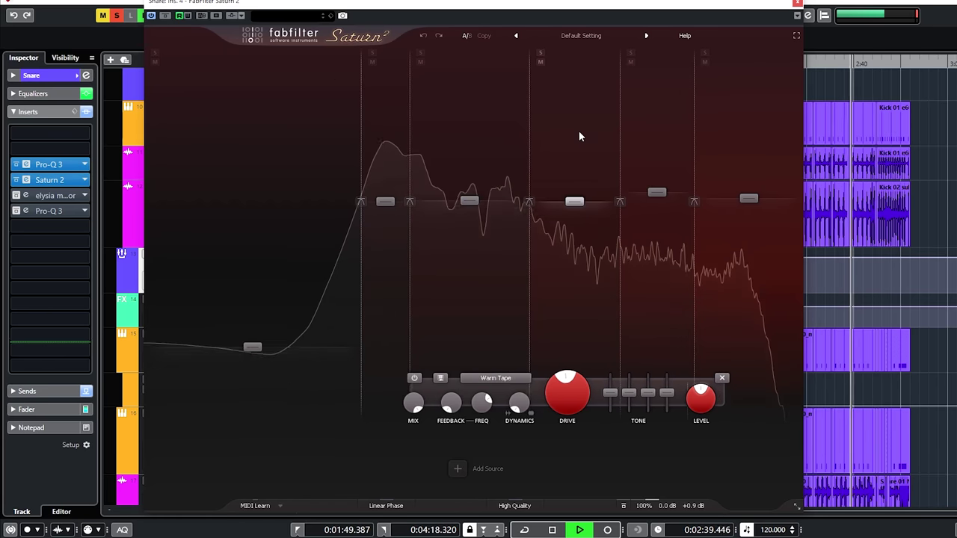
pyautogui.click(540, 53)
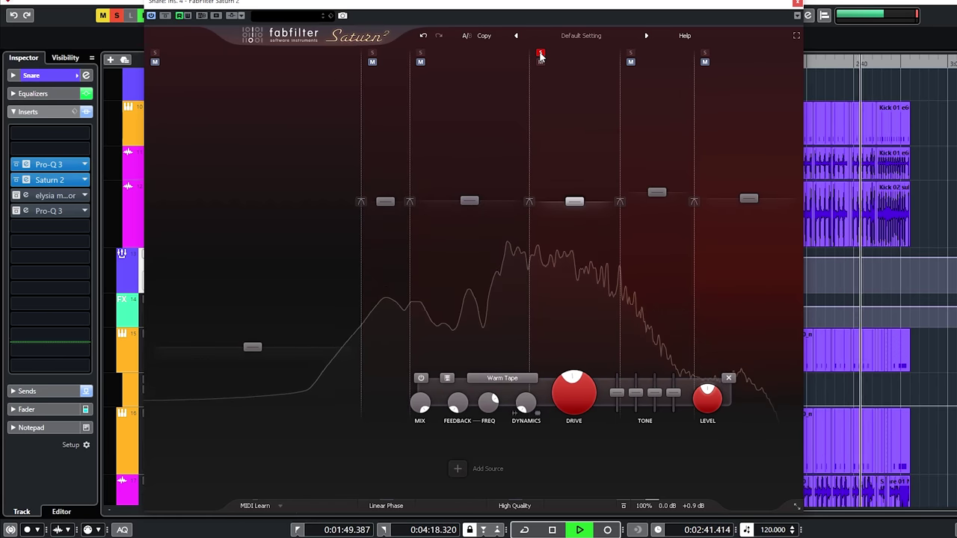
pyautogui.click(630, 53)
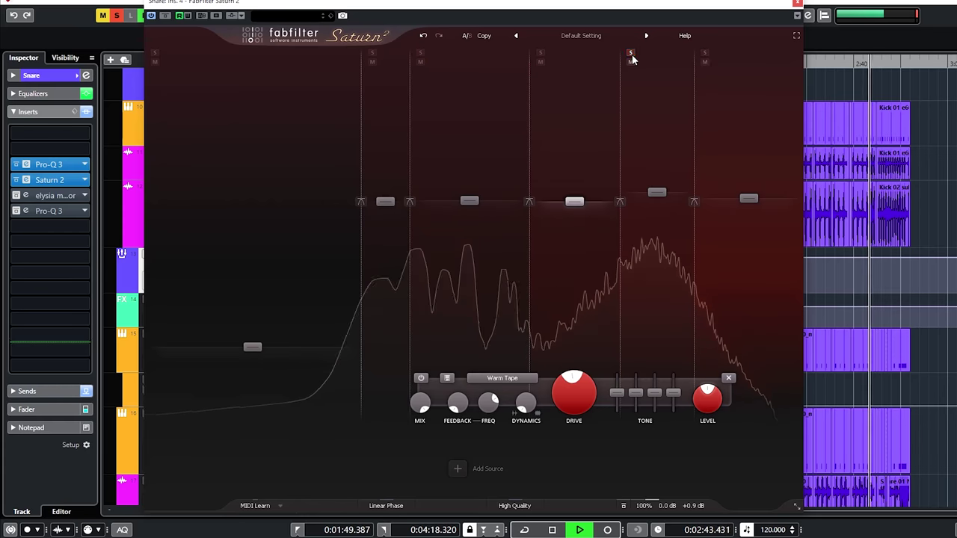
pyautogui.click(704, 53)
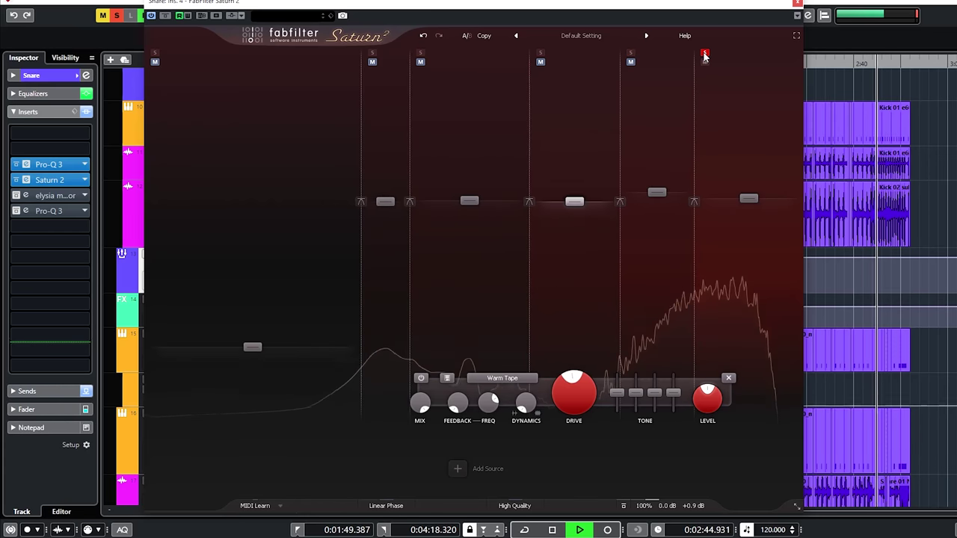
pyautogui.click(630, 53)
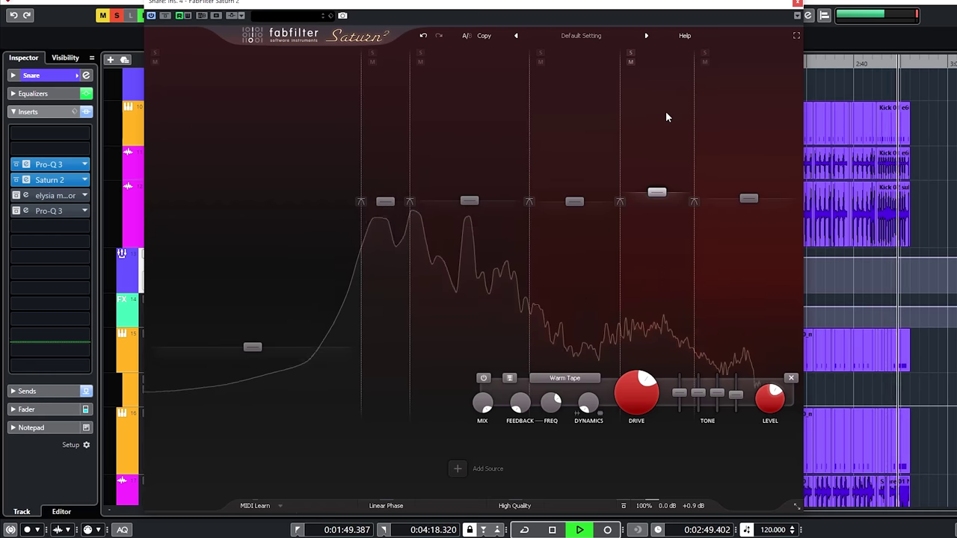
pyautogui.moveTo(632, 414); pyautogui.dragTo(657, 389)
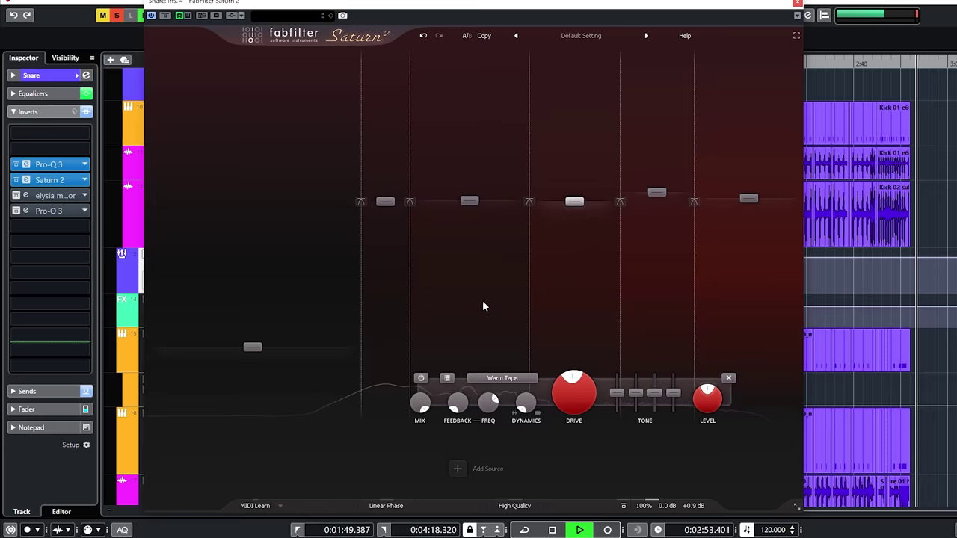
pyautogui.click(797, 3)
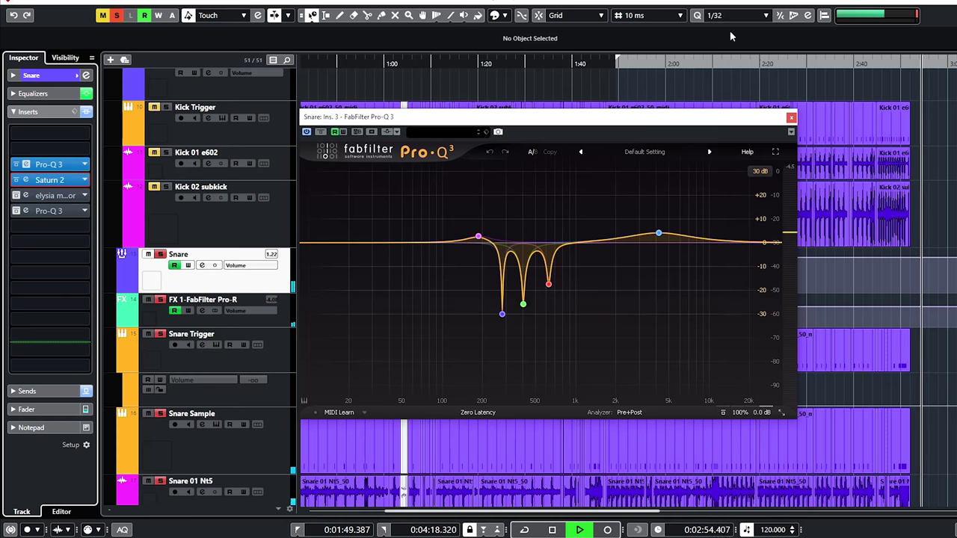
# Open the Snare's elysia mpressor and restart playback from an earlier point
pyautogui.click(26, 195)
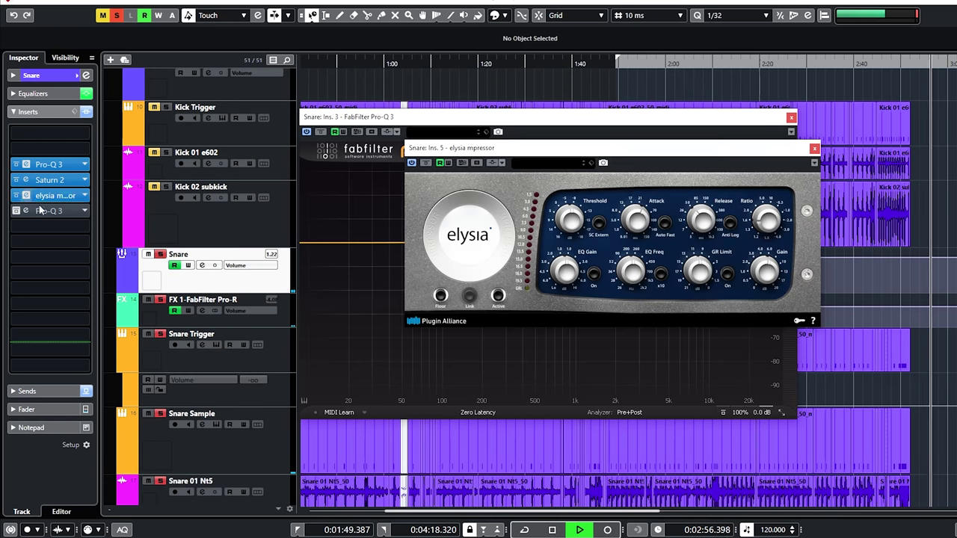
pyautogui.click(822, 63)
pyautogui.moveTo(695, 148); pyautogui.dragTo(716, 133)
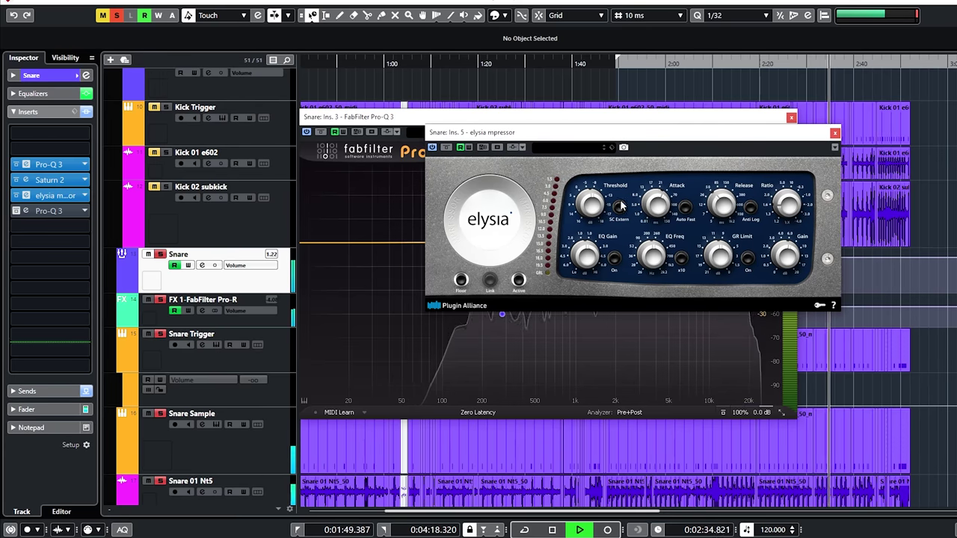
# Check the Snare's second Pro-Q 3, then close the EQ, compressor and first EQ windows
pyautogui.click(18, 213)
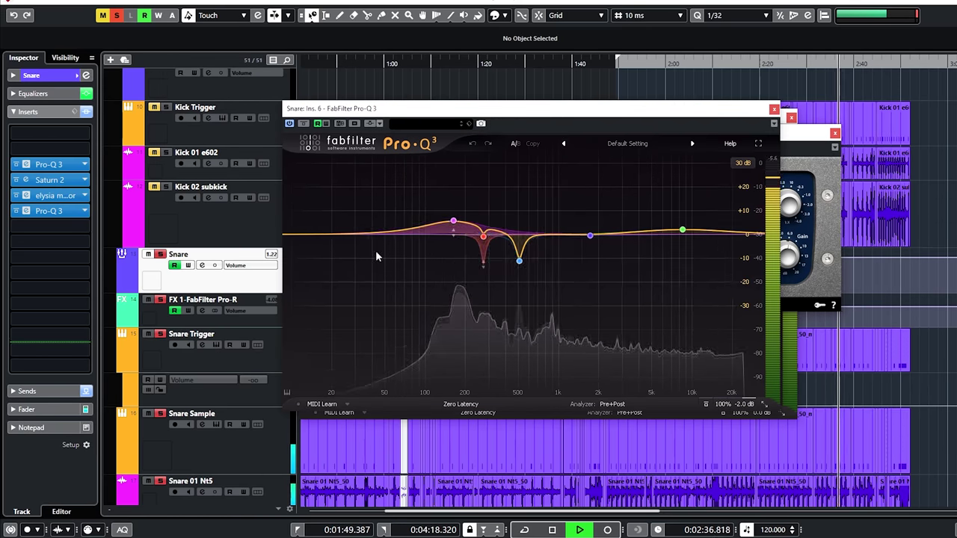
pyautogui.moveTo(556, 108); pyautogui.dragTo(619, 95)
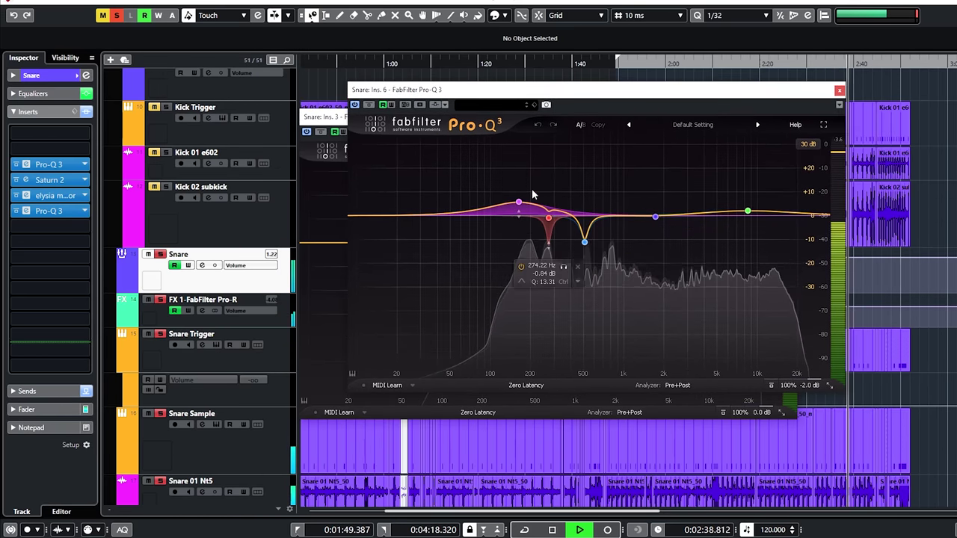
pyautogui.click(839, 91)
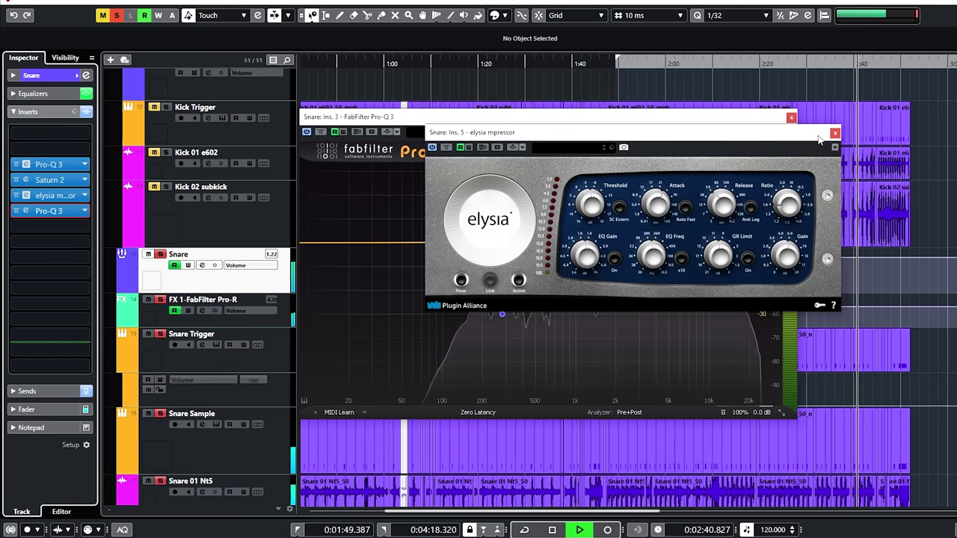
pyautogui.click(788, 127)
pyautogui.click(785, 117)
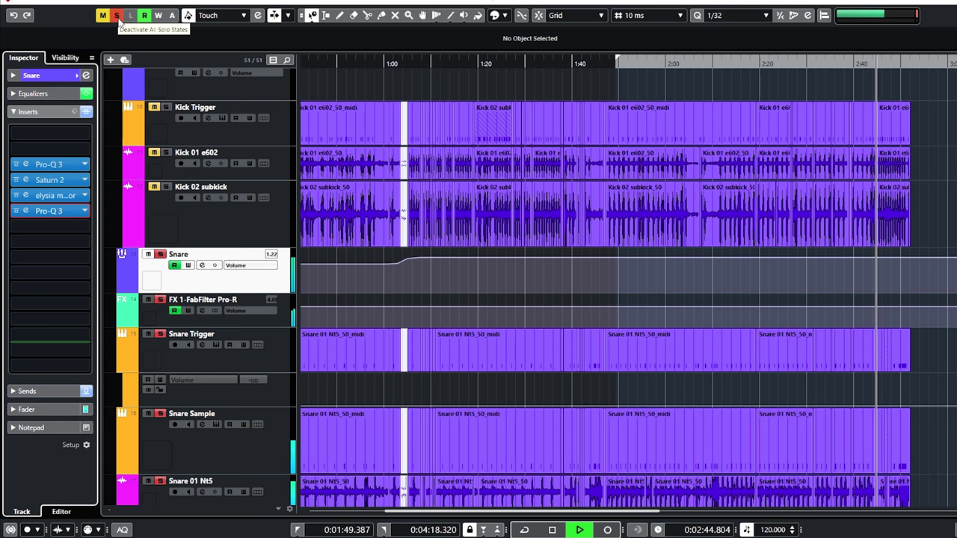
# A/B the Snare inserts with the Inserts bypass twice, clear all solos, and scroll to the toms
pyautogui.click(86, 113)
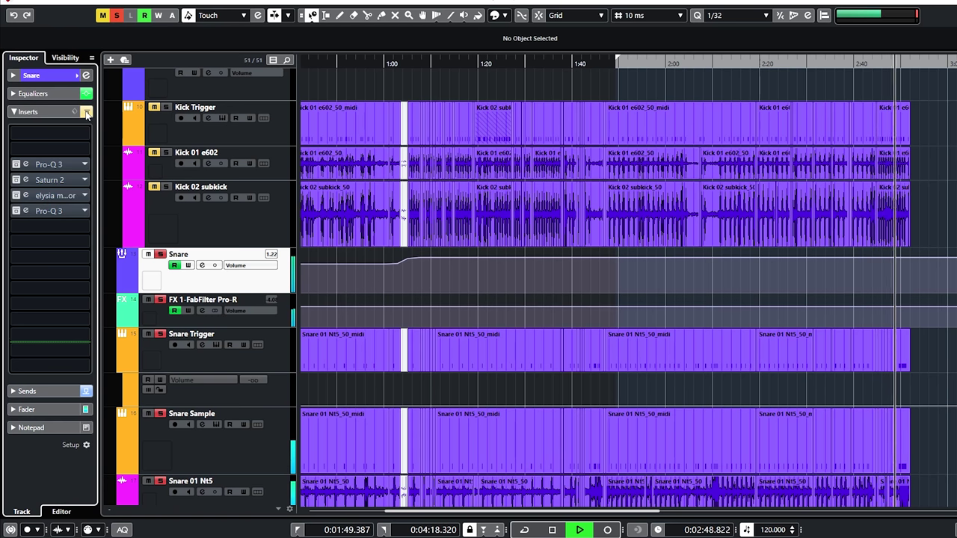
pyautogui.click(87, 112)
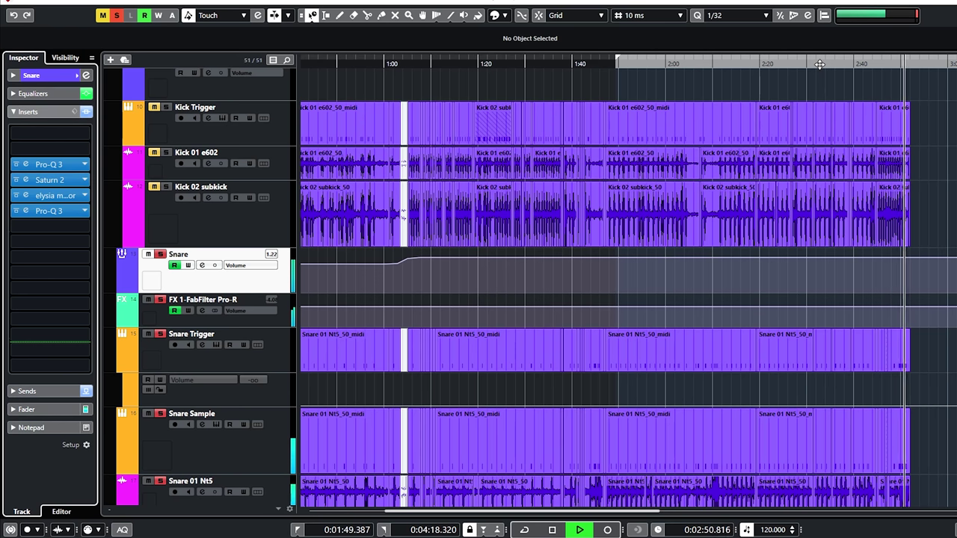
pyautogui.click(115, 17)
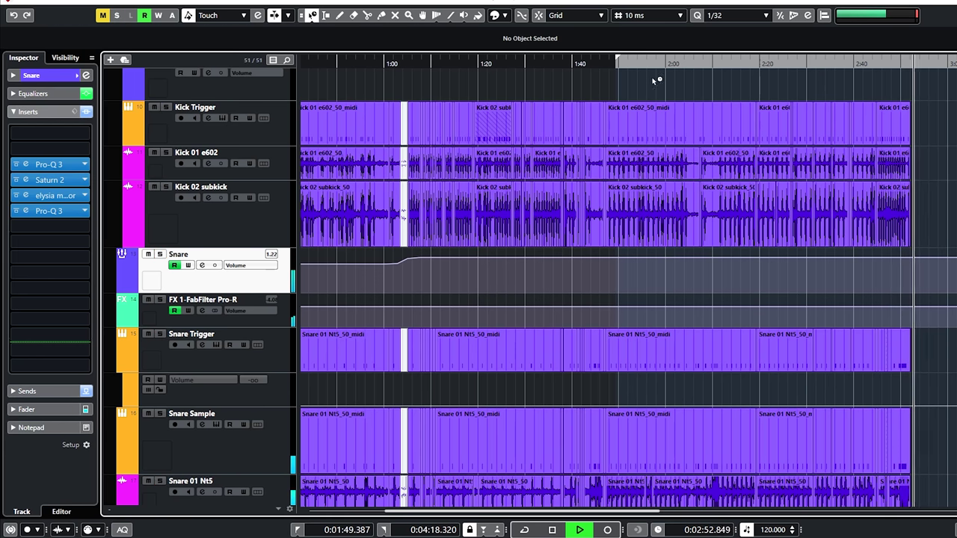
pyautogui.click(86, 112)
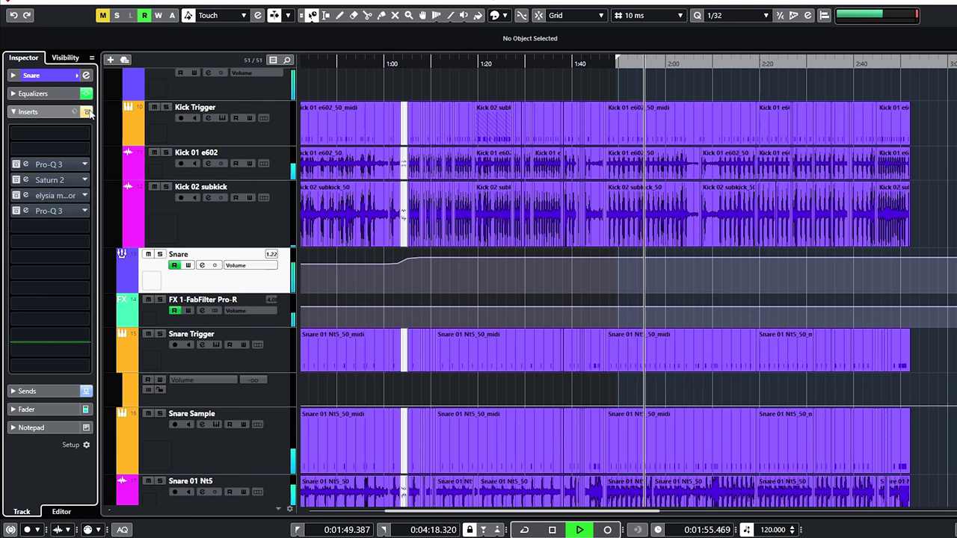
pyautogui.click(86, 112)
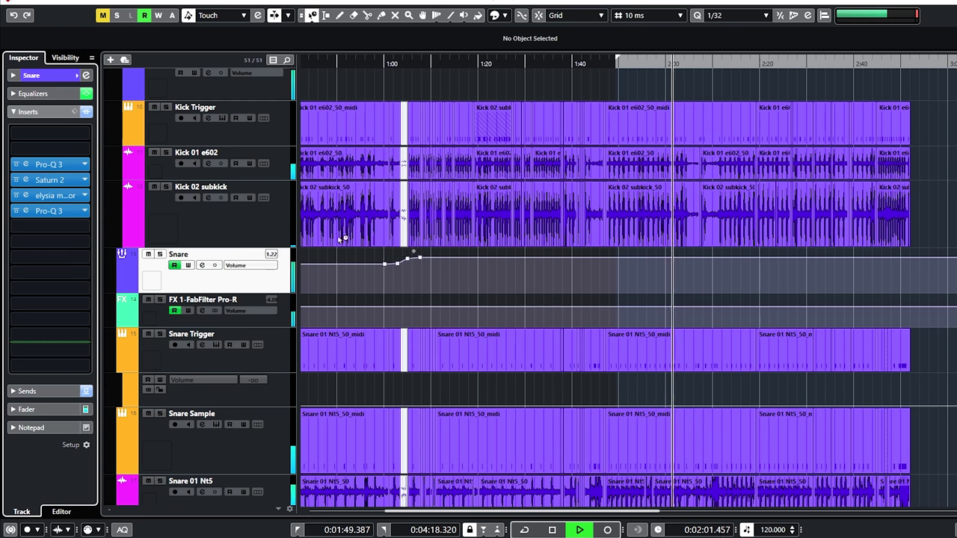
pyautogui.scroll(3, 264, 220)
pyautogui.scroll(2, 263, 217)
pyautogui.scroll(-10, 206, 262)
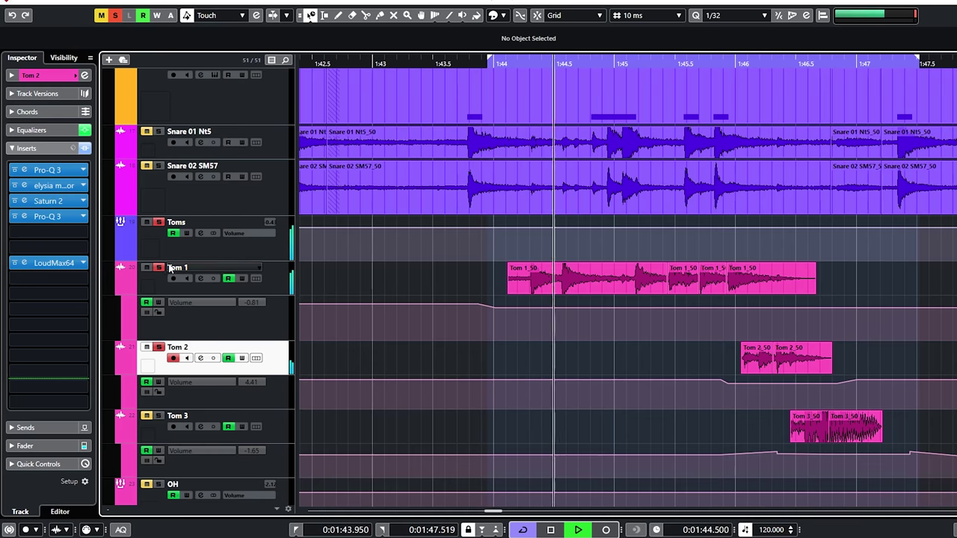
# Bypass Tom 2's inserts to compare, then open its Pro-Q 3 and elysia mpressor editors
pyautogui.click(85, 148)
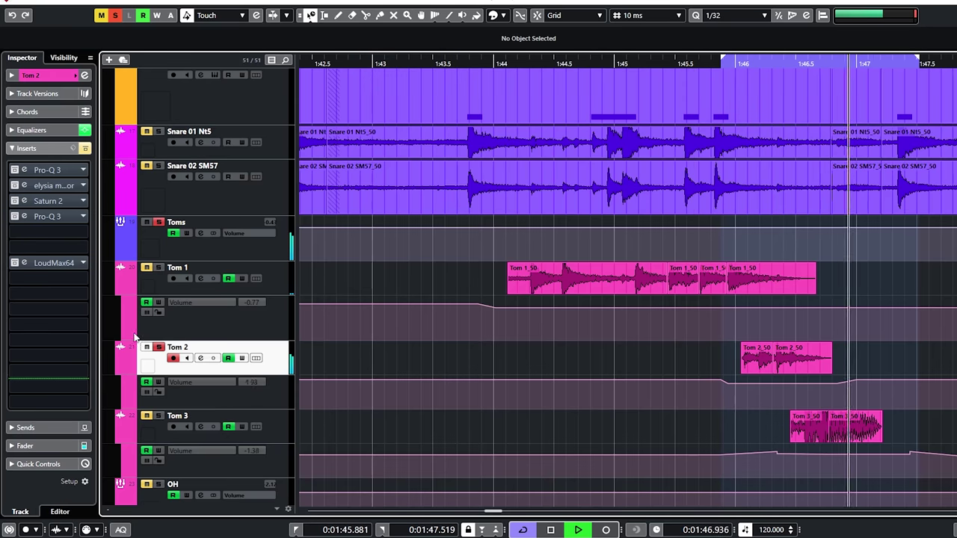
pyautogui.click(23, 170)
pyautogui.moveTo(390, 99); pyautogui.dragTo(480, 109)
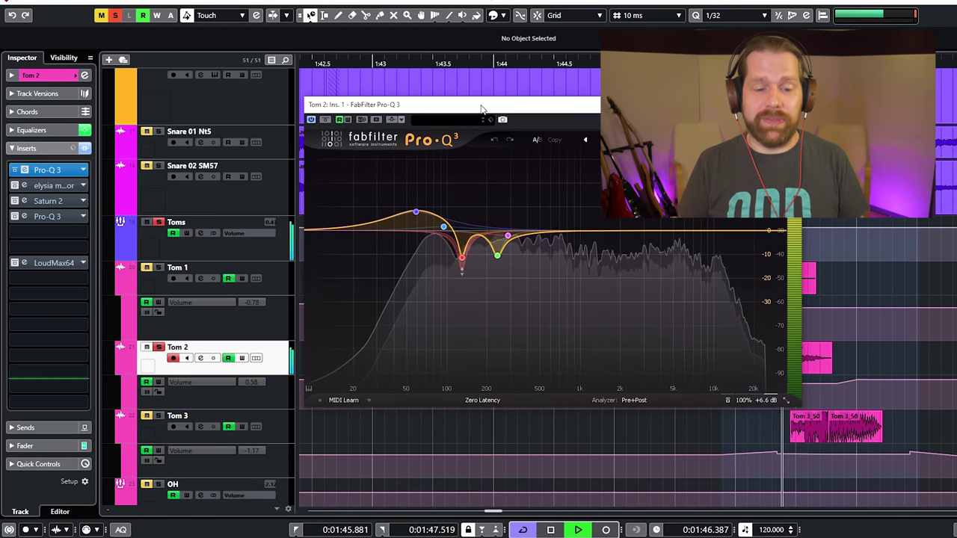
pyautogui.click(23, 185)
pyautogui.moveTo(544, 176); pyautogui.dragTo(576, 179)
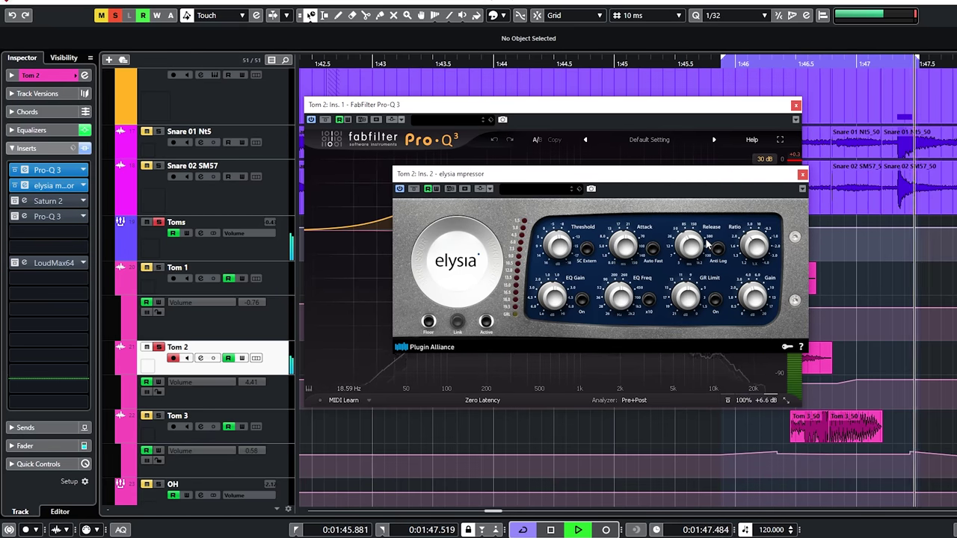
# Close Tom 2's Pro-Q 3 and mpressor windows and open its Saturn 2 editor
pyautogui.click(800, 117)
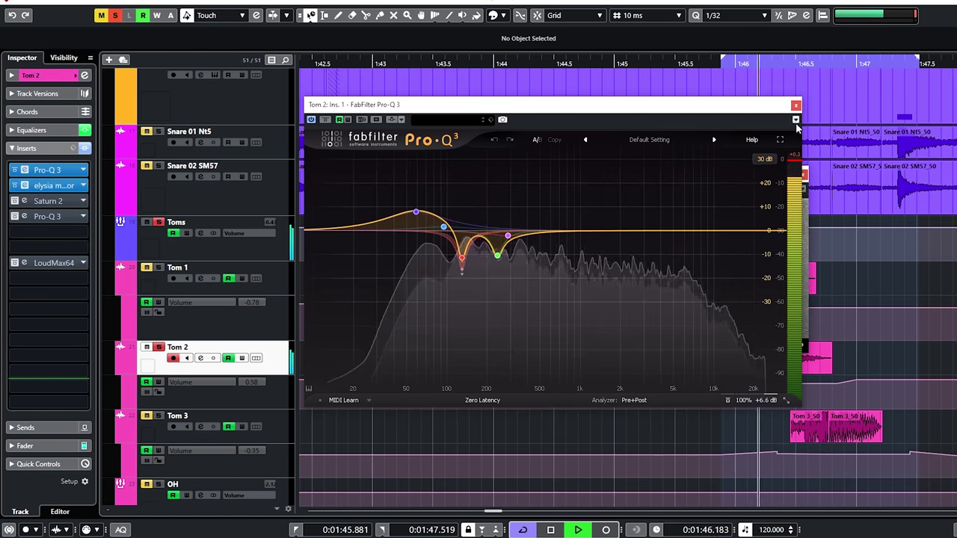
pyautogui.click(795, 105)
pyautogui.click(800, 174)
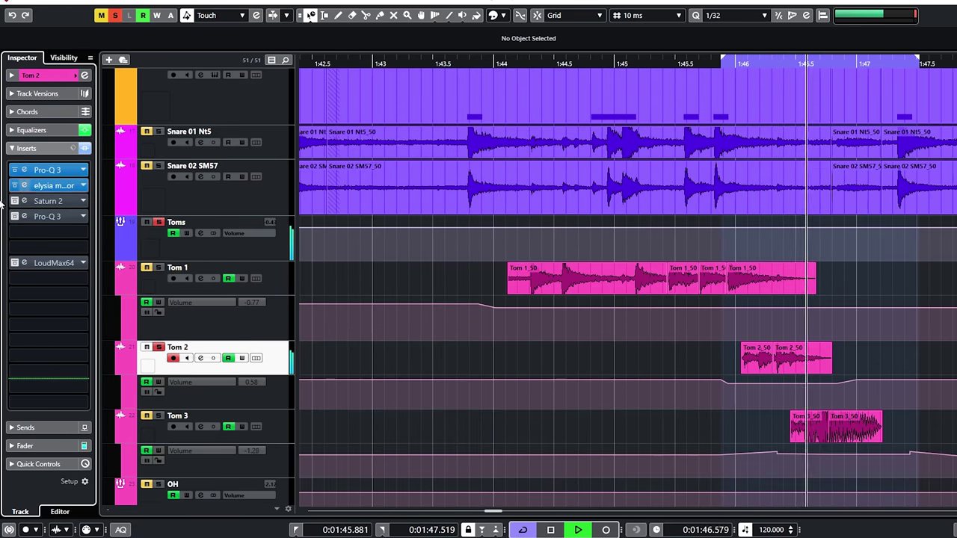
pyautogui.click(24, 201)
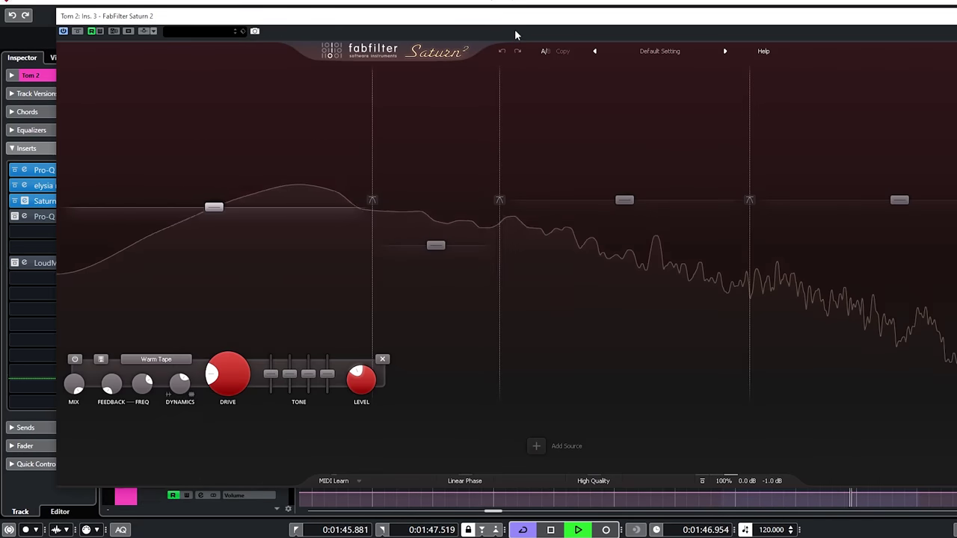
# Position Tom 2's Saturn 2 window, audition its Warm Tape band, and close it
pyautogui.moveTo(514, 29); pyautogui.dragTo(488, 33)
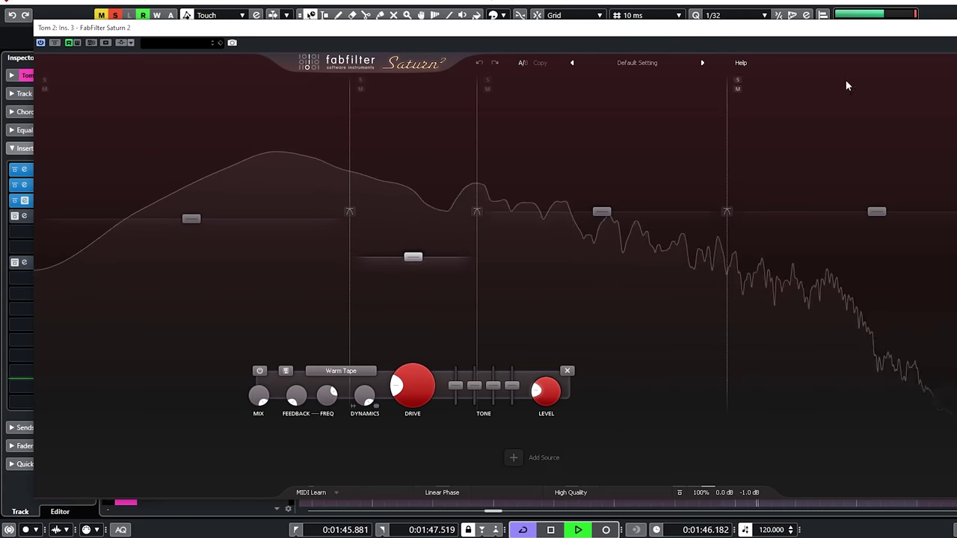
pyautogui.click(949, 28)
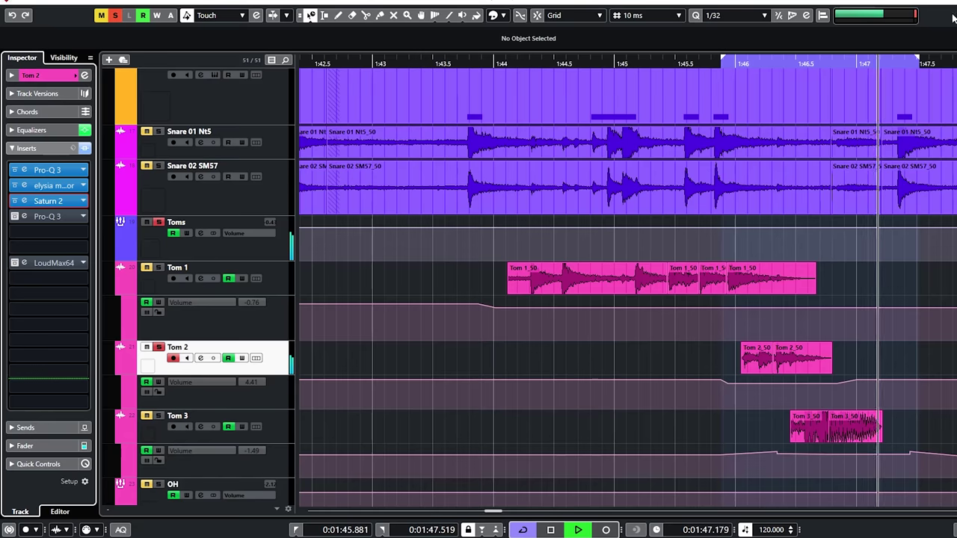
# Enable Tom 2's second Pro-Q 3 and LoudMax64 limiter, close both editors, and select Tom 3
pyautogui.click(26, 217)
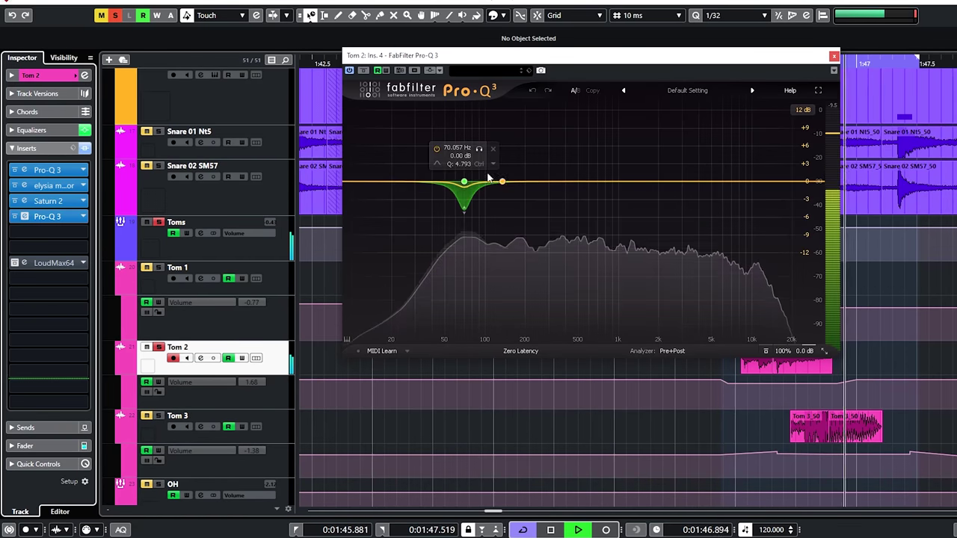
pyautogui.click(14, 263)
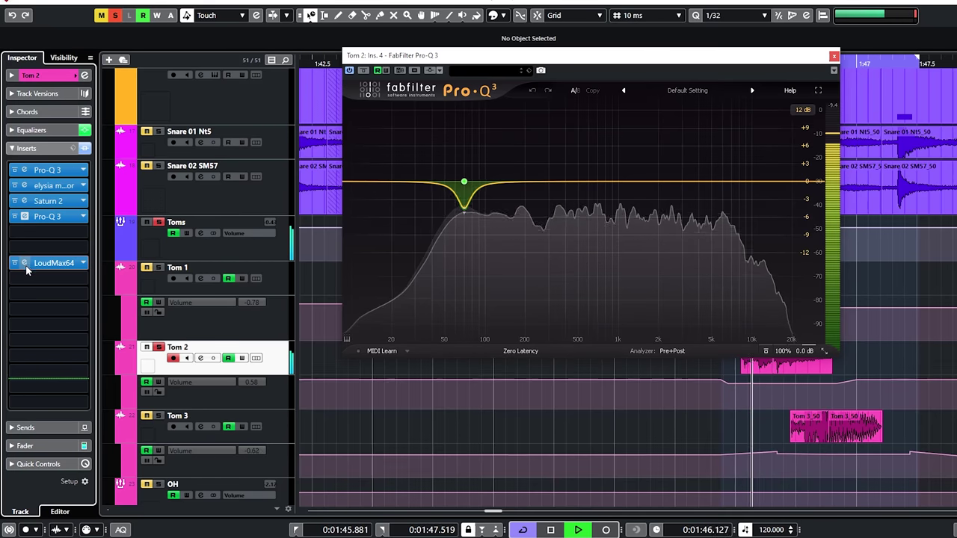
pyautogui.click(833, 55)
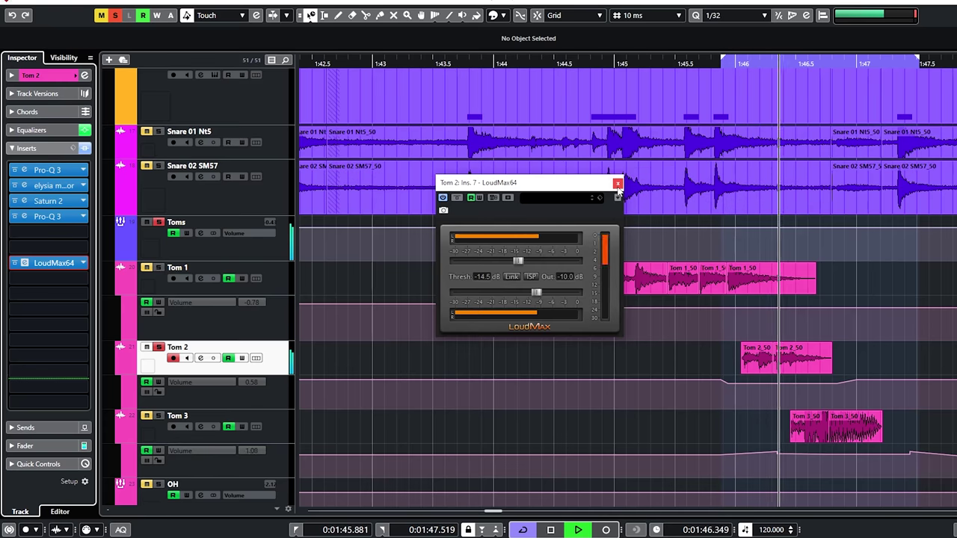
pyautogui.click(617, 184)
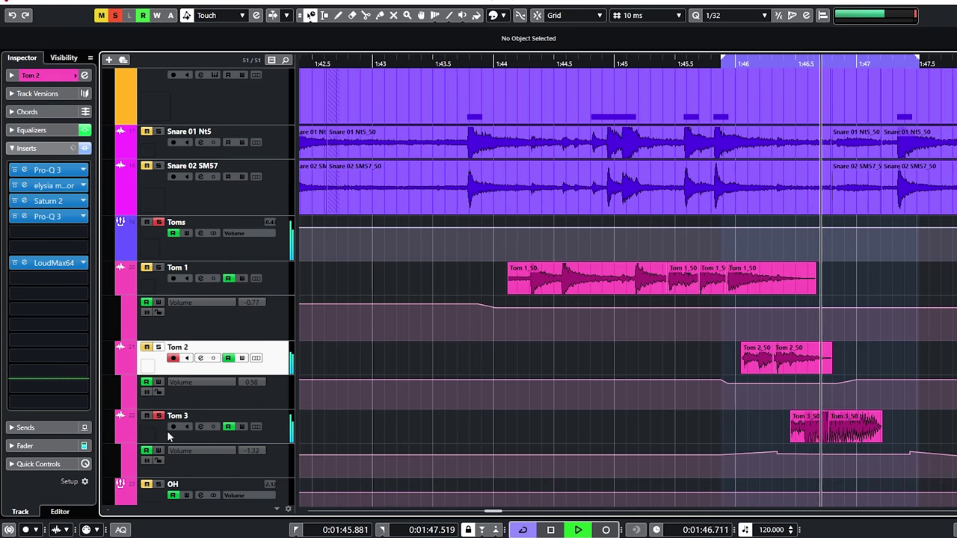
pyautogui.click(168, 436)
# Activate Tom 3's Saturn 2 saturation and check its editor
pyautogui.click(35, 205)
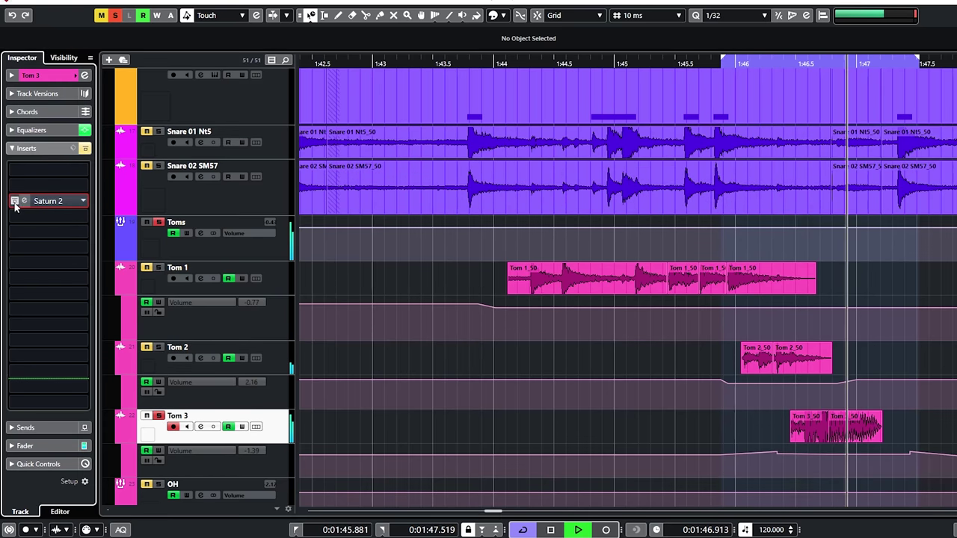
pyautogui.click(14, 201)
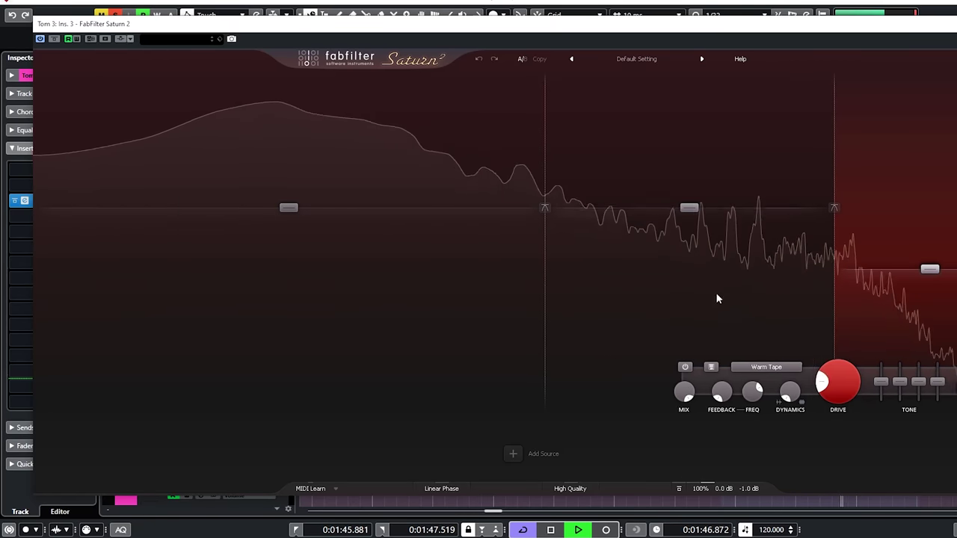
pyautogui.hotkey('ctrl', 'w')
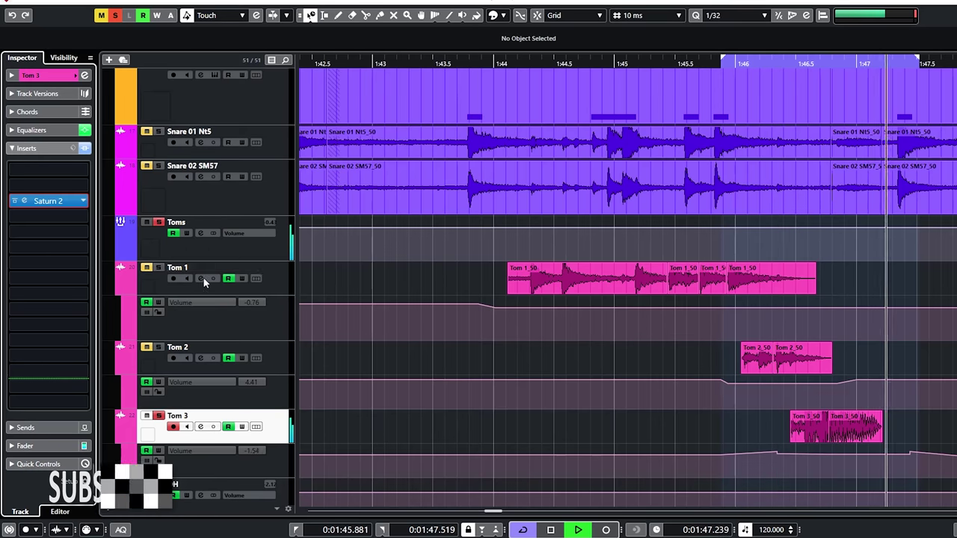
# Review the Toms bus Pro-Q 3 EQ, then take the Toms bus out of solo
pyautogui.click(177, 256)
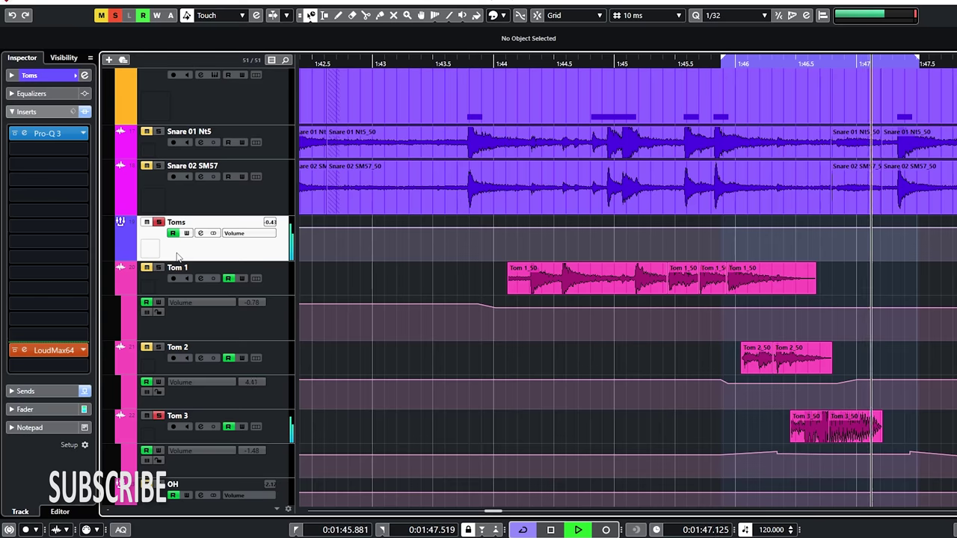
pyautogui.click(47, 133)
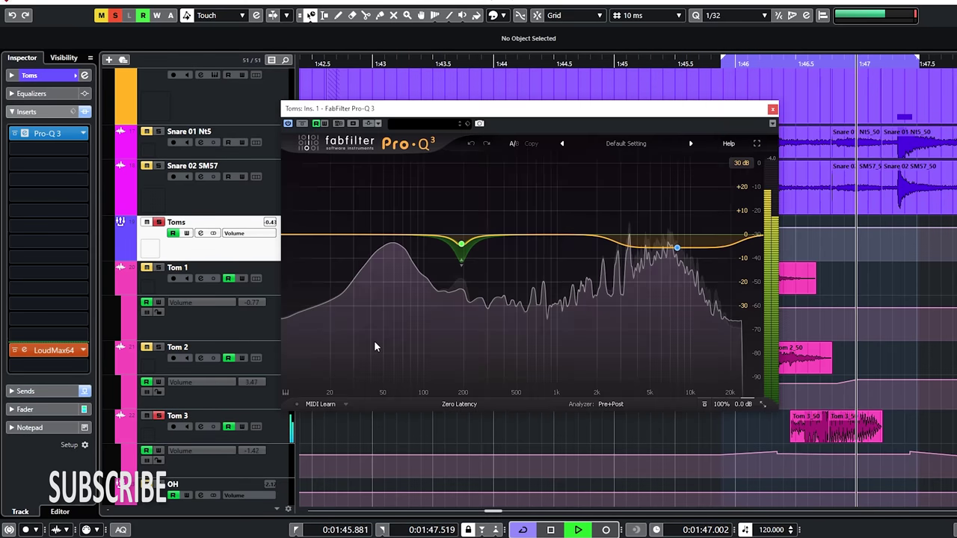
pyautogui.click(772, 109)
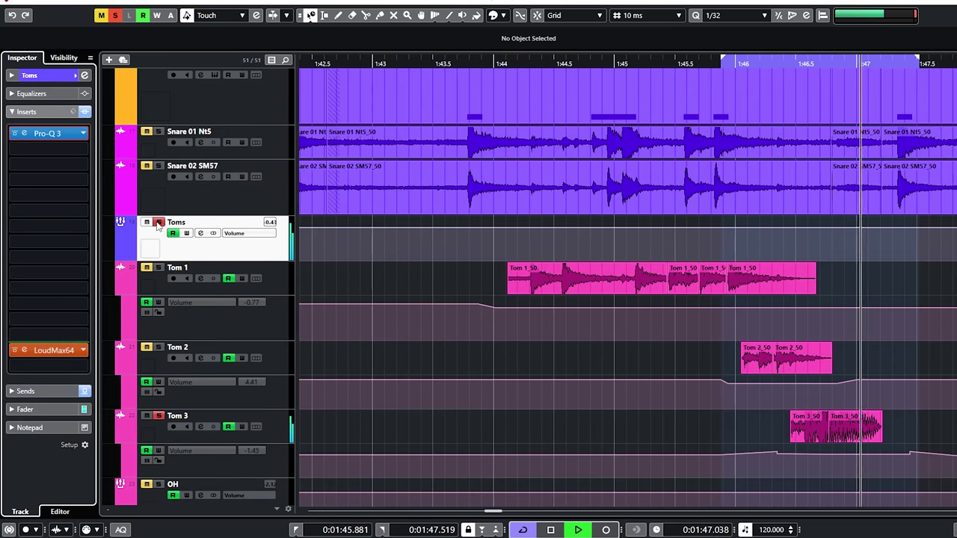
pyautogui.click(158, 222)
pyautogui.scroll(-5, 274, 267)
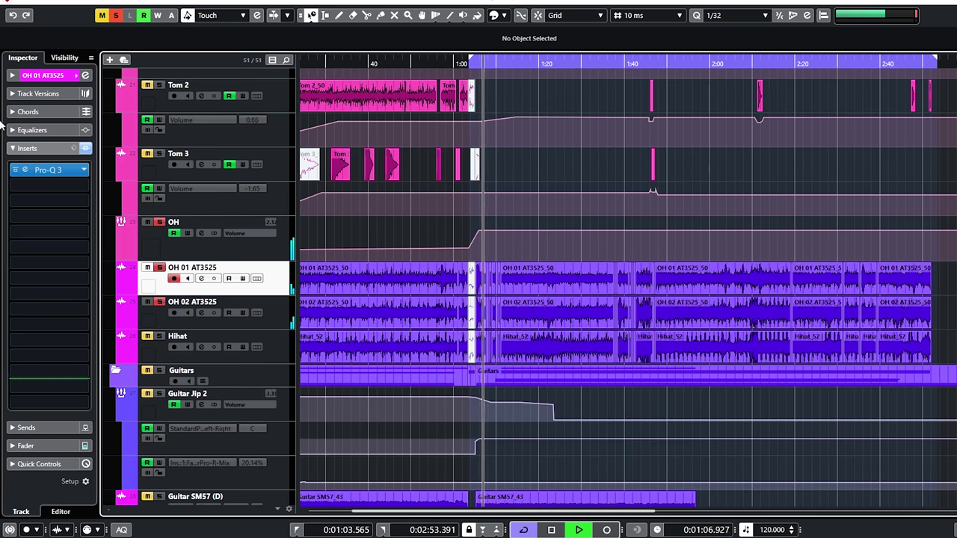
pyautogui.click(22, 169)
pyautogui.click(222, 315)
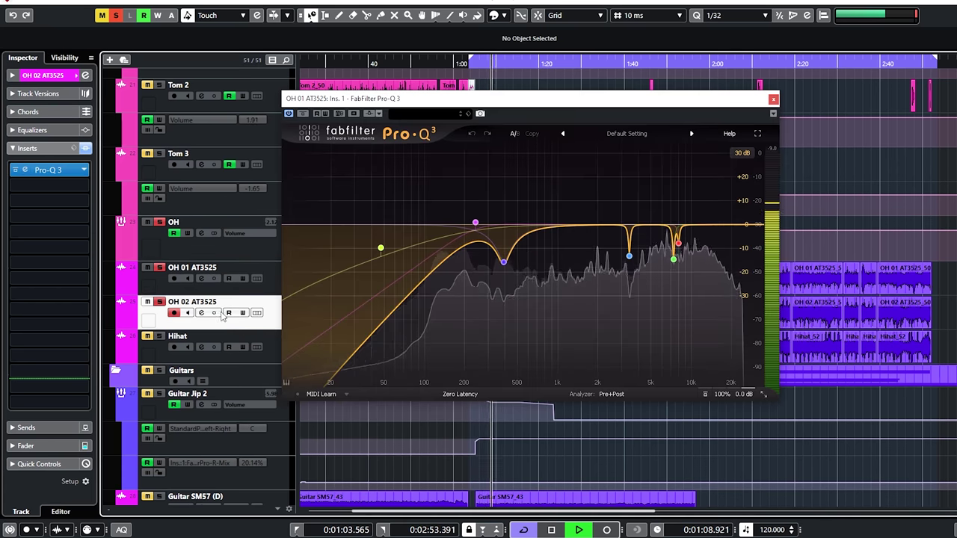
pyautogui.click(43, 175)
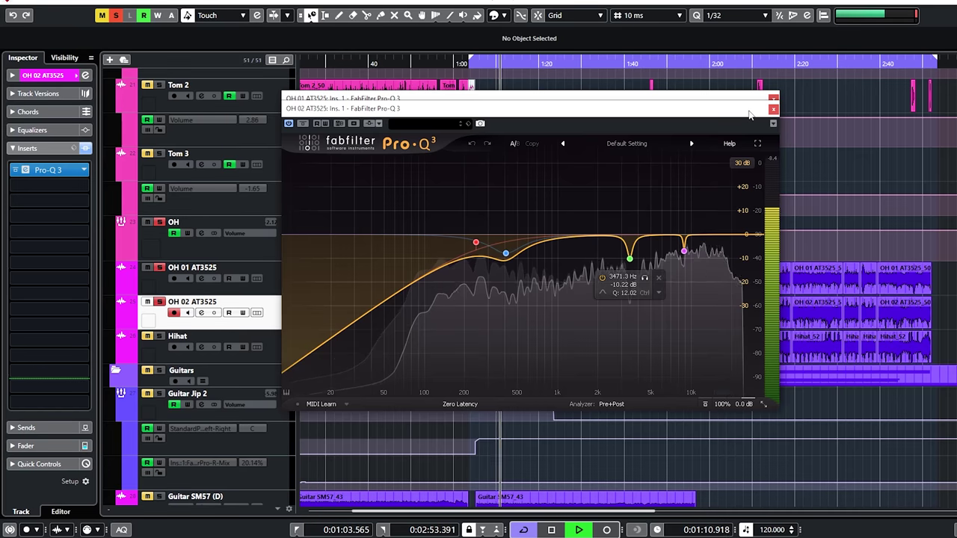
pyautogui.moveTo(750, 113); pyautogui.dragTo(530, 80)
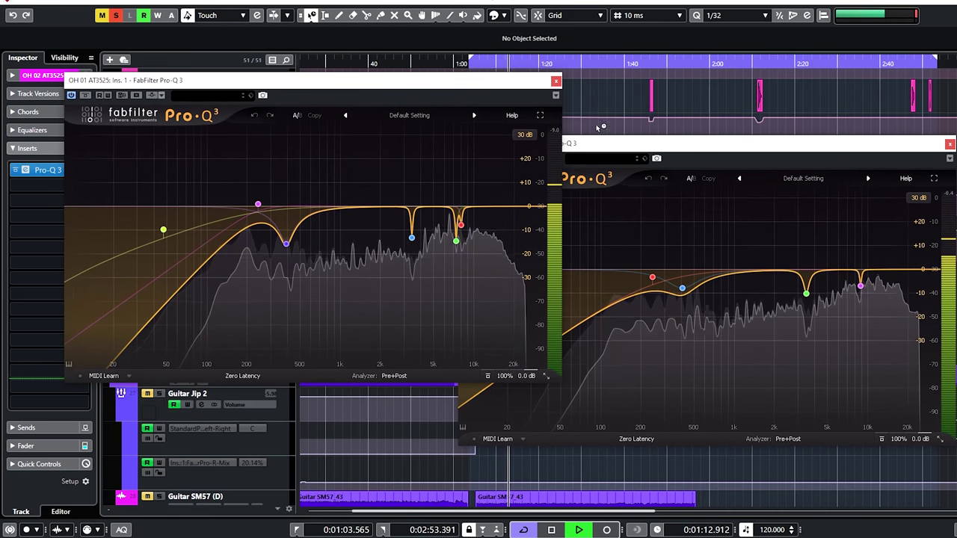
pyautogui.moveTo(602, 145); pyautogui.dragTo(660, 92)
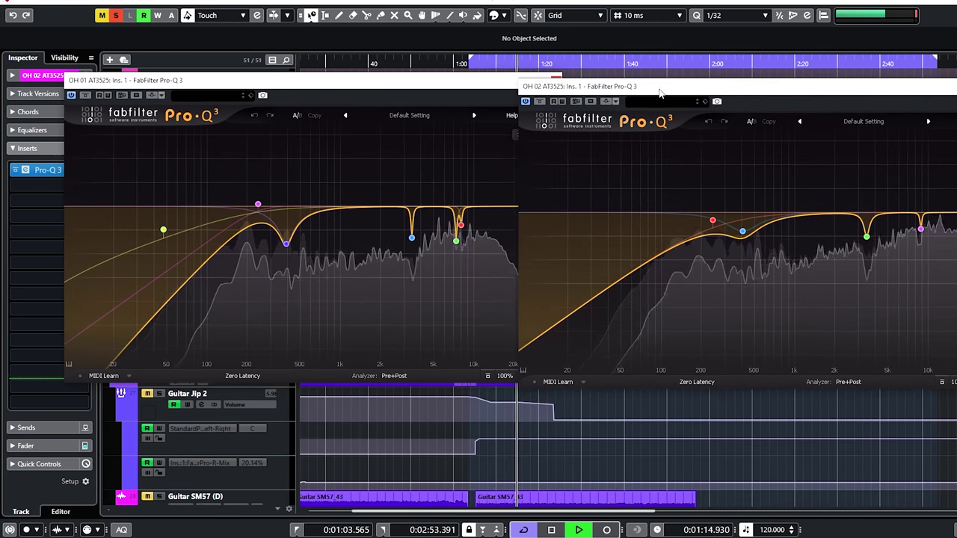
pyautogui.moveTo(409, 94); pyautogui.dragTo(389, 95)
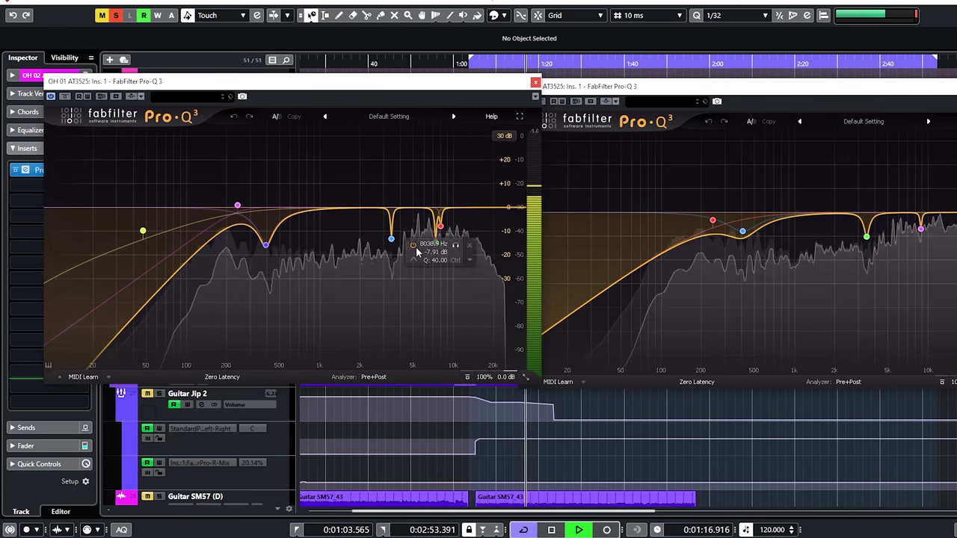
pyautogui.click(390, 241)
pyautogui.moveTo(859, 240)
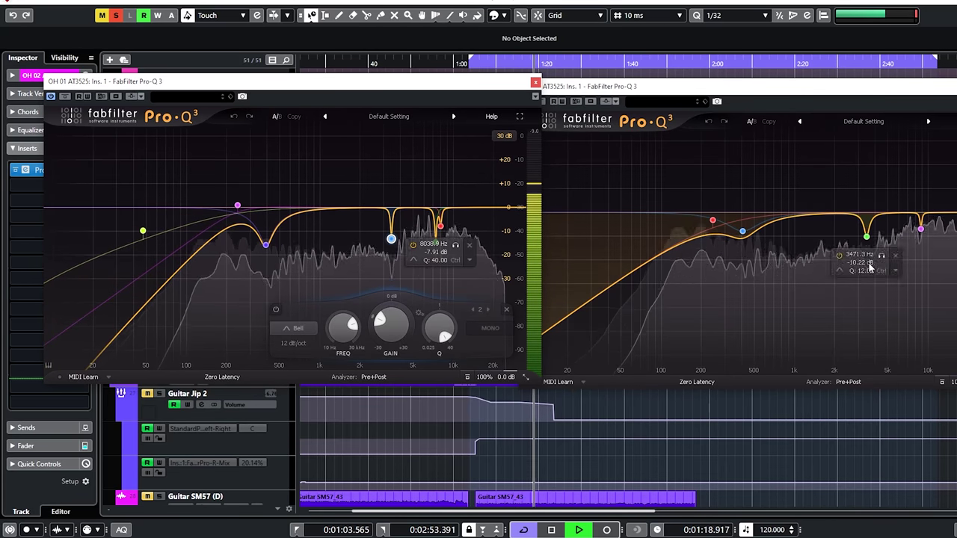
pyautogui.click(866, 237)
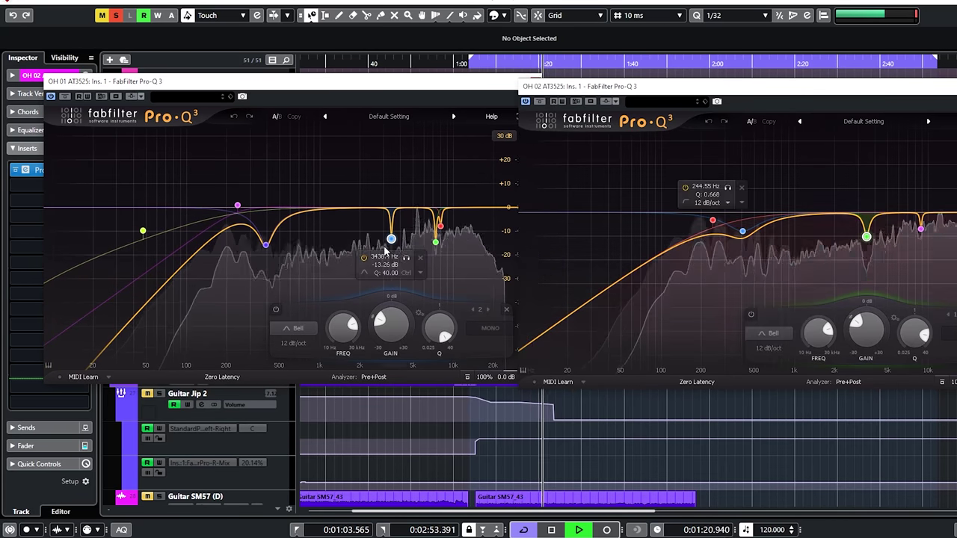
pyautogui.click(142, 231)
pyautogui.moveTo(268, 245)
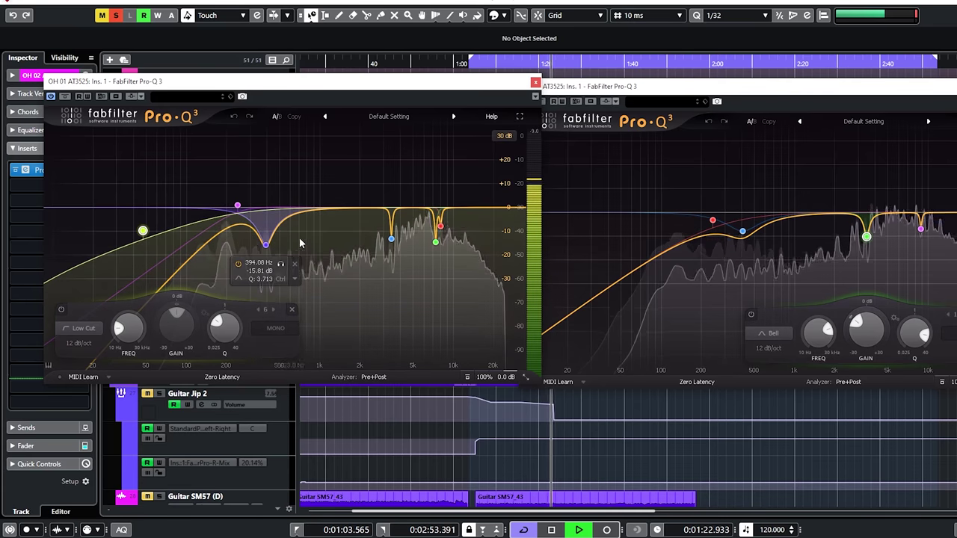
pyautogui.moveTo(426, 237)
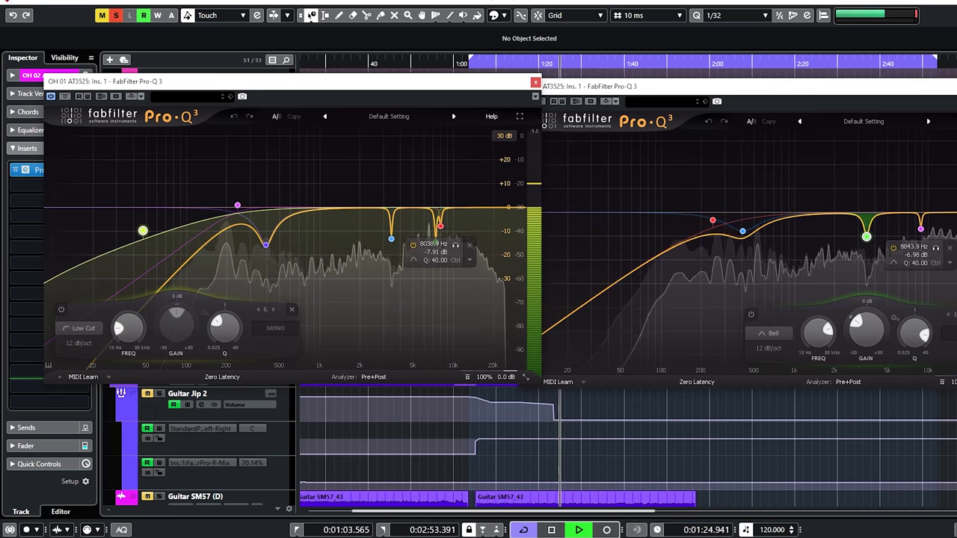
pyautogui.hotkey('ctrl', 'w')
pyautogui.click(535, 82)
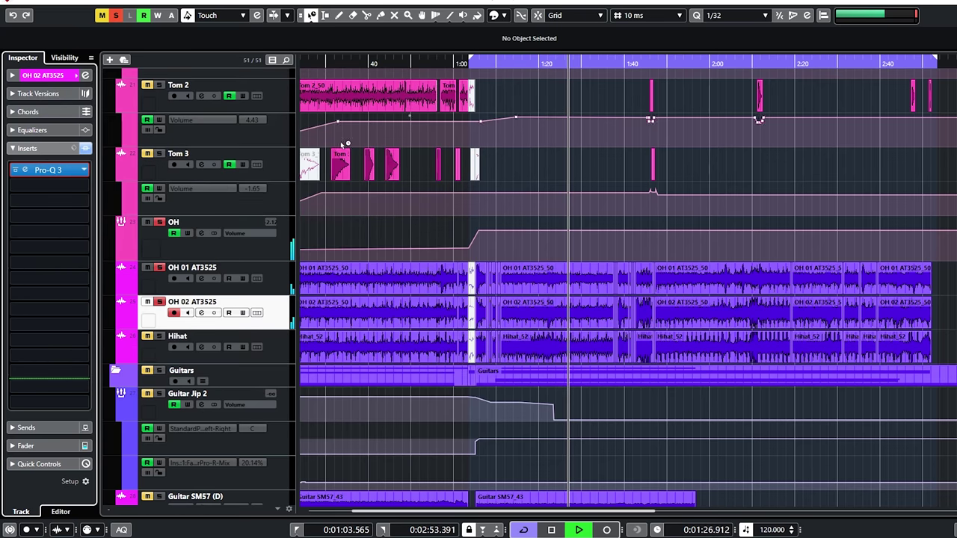
# Review the OH bus's first Pro-Q 3, elysia mpressor and Ins. 4 Pro-Q 3 editors
pyautogui.click(263, 252)
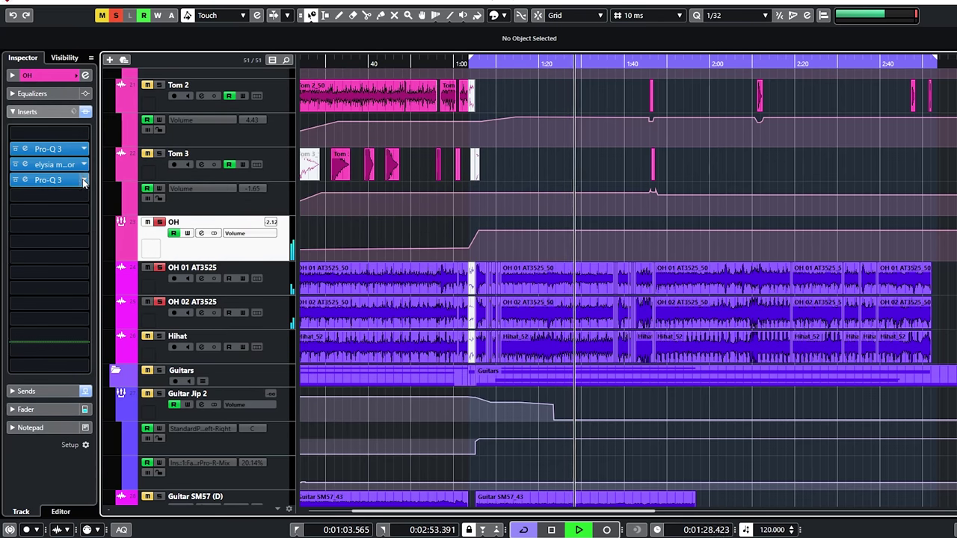
pyautogui.click(23, 149)
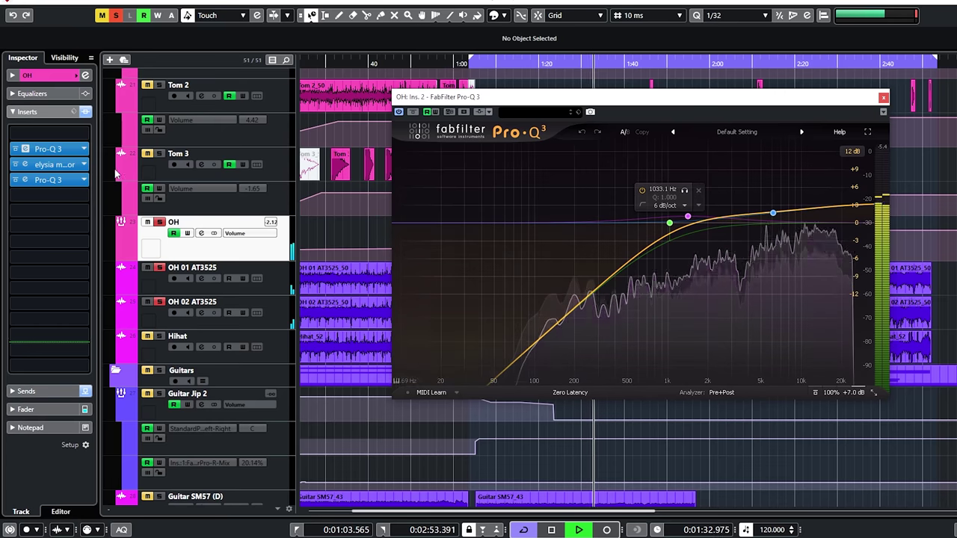
pyautogui.click(23, 163)
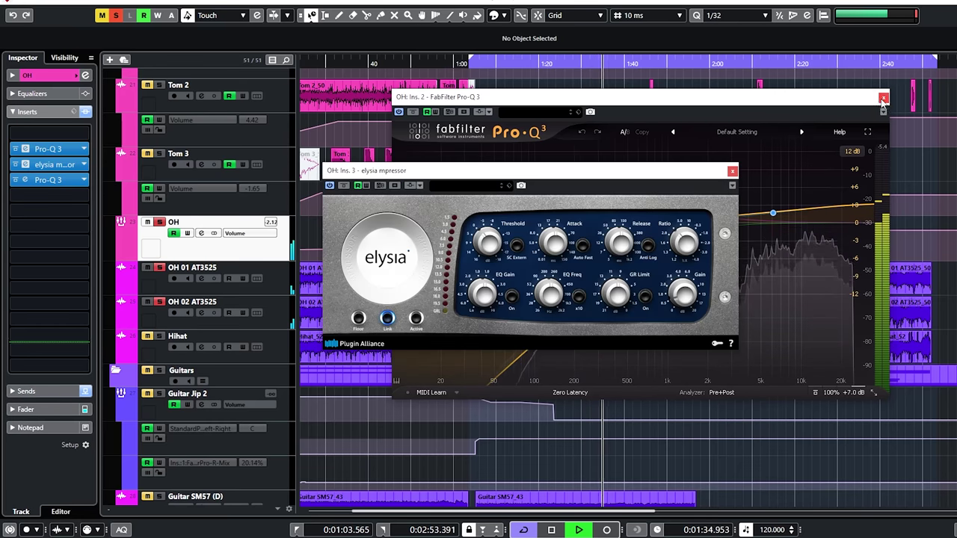
pyautogui.click(882, 98)
pyautogui.moveTo(657, 172); pyautogui.dragTo(713, 162)
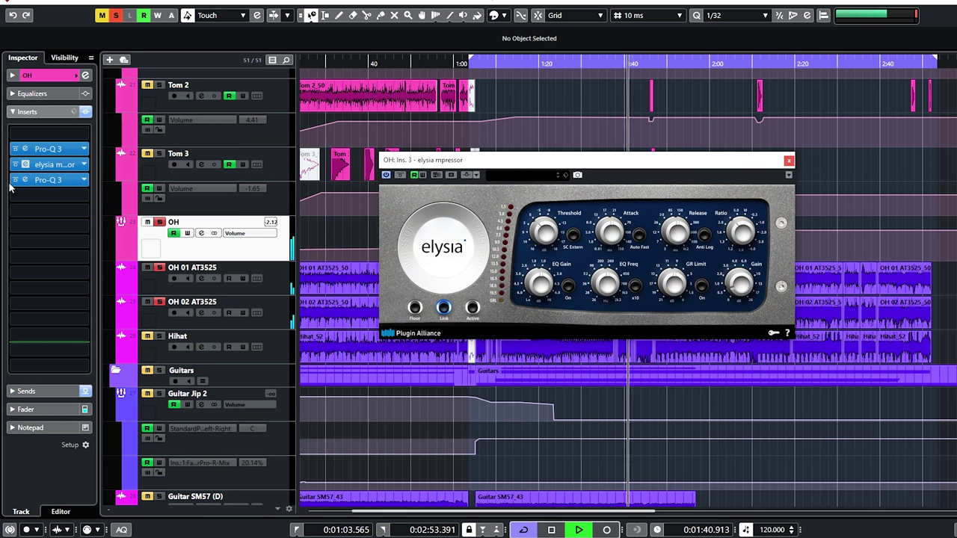
pyautogui.click(48, 179)
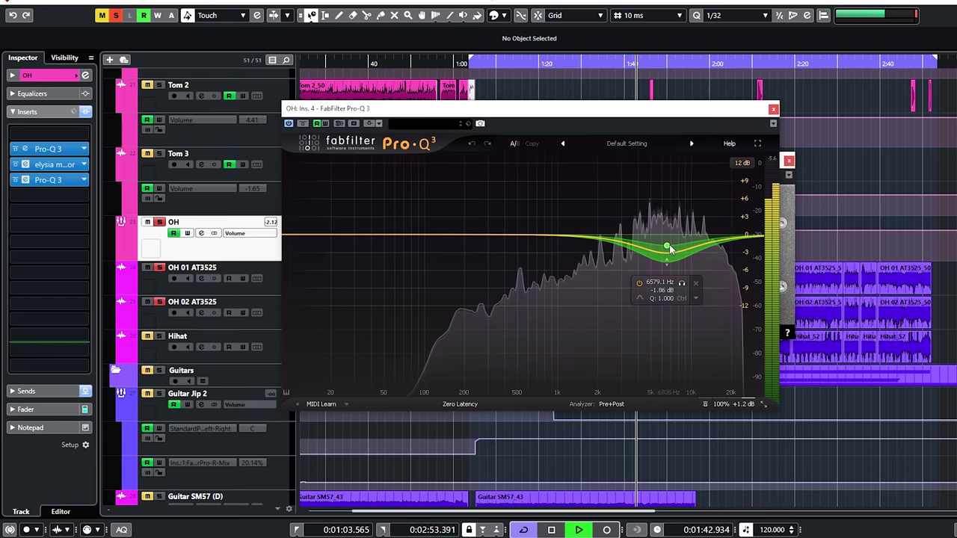
pyautogui.click(773, 109)
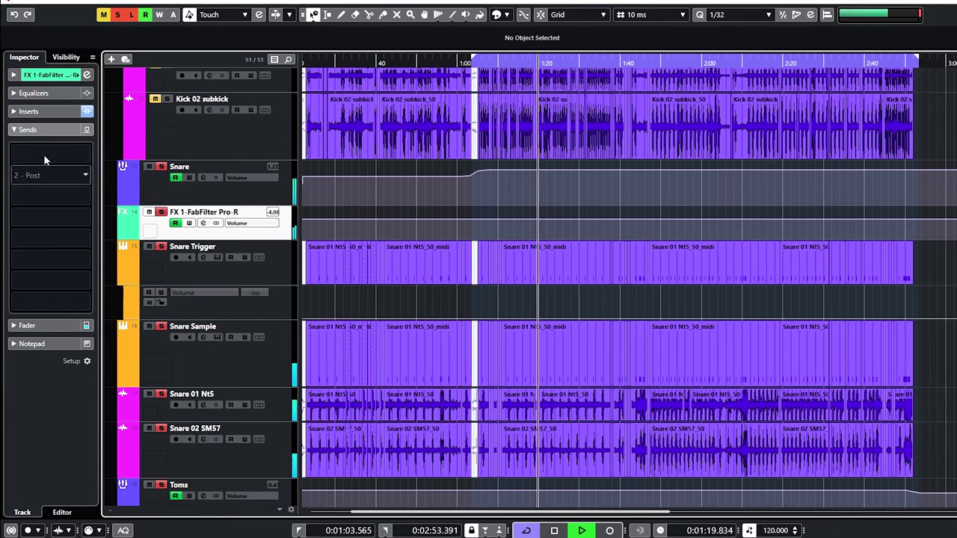
# Open the FX 1 return's elysia nvelope editor, position it, then bring up FabFilter Pro-R
pyautogui.click(40, 111)
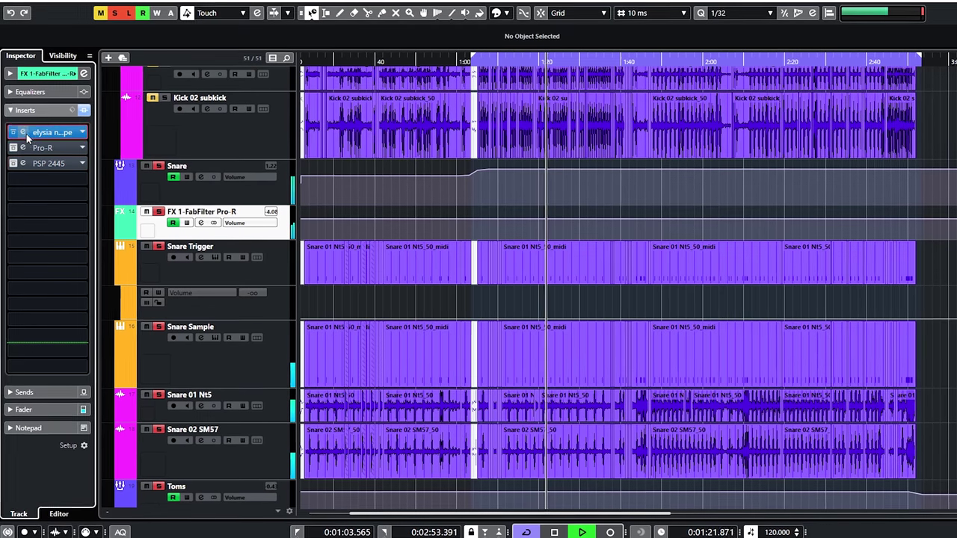
pyautogui.click(26, 133)
pyautogui.moveTo(524, 198); pyautogui.dragTo(604, 187)
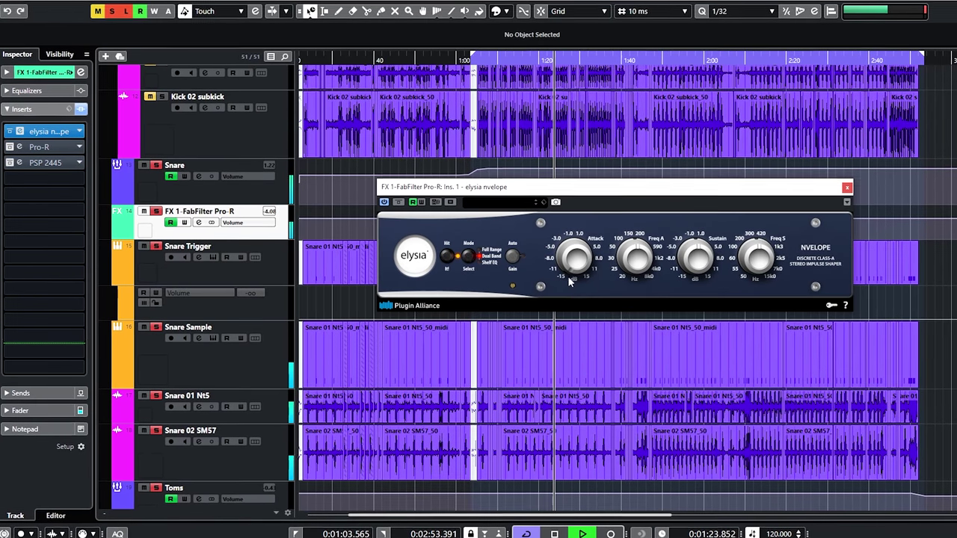
pyautogui.moveTo(727, 188); pyautogui.dragTo(755, 184)
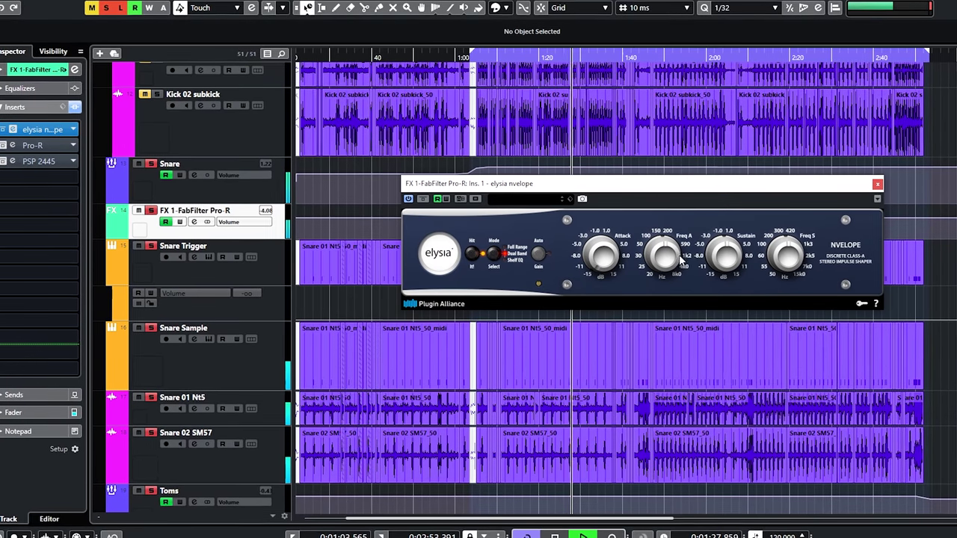
pyautogui.moveTo(607, 180); pyautogui.dragTo(581, 181)
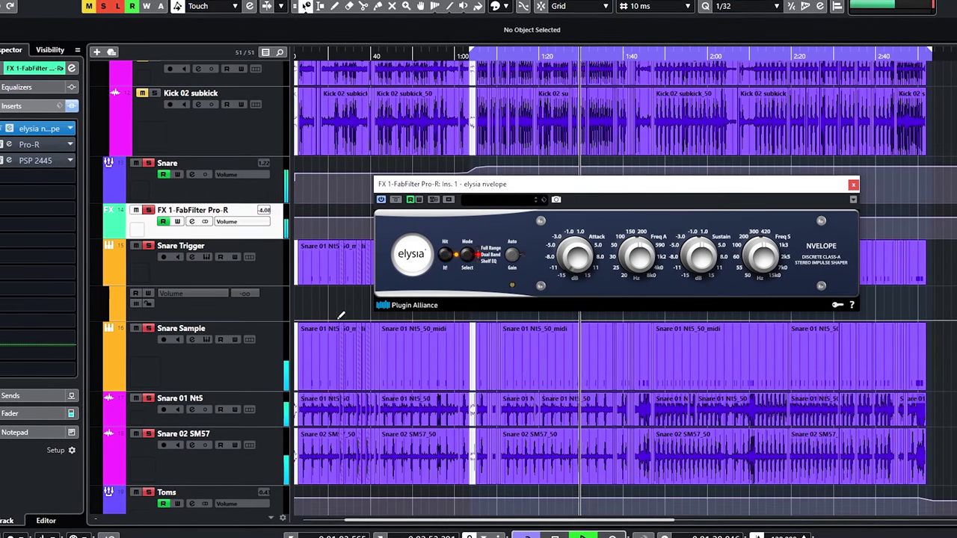
pyautogui.click(9, 147)
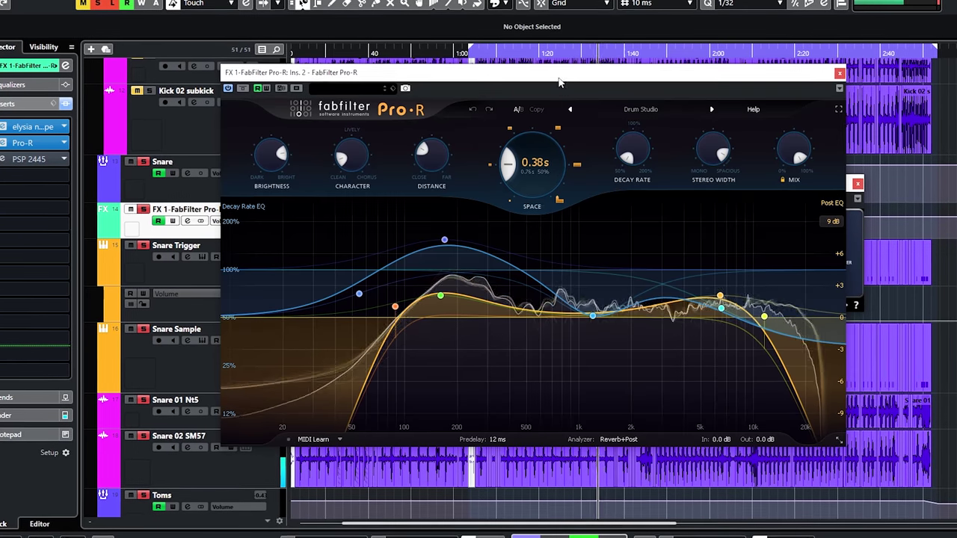
# Open the FX 1 return's PSP 2445 reverb beside Pro-R, arranging both windows
pyautogui.moveTo(565, 105); pyautogui.dragTo(630, 75)
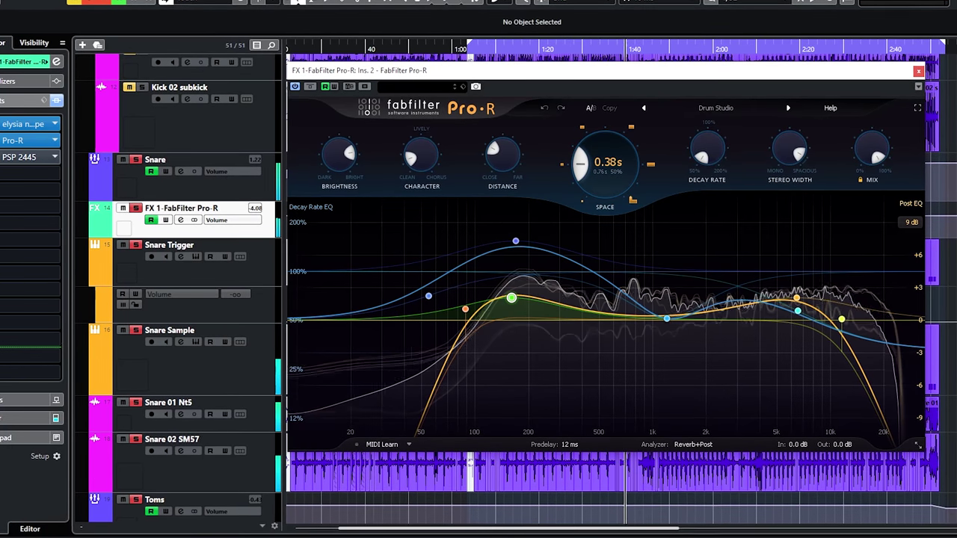
pyautogui.click(16, 157)
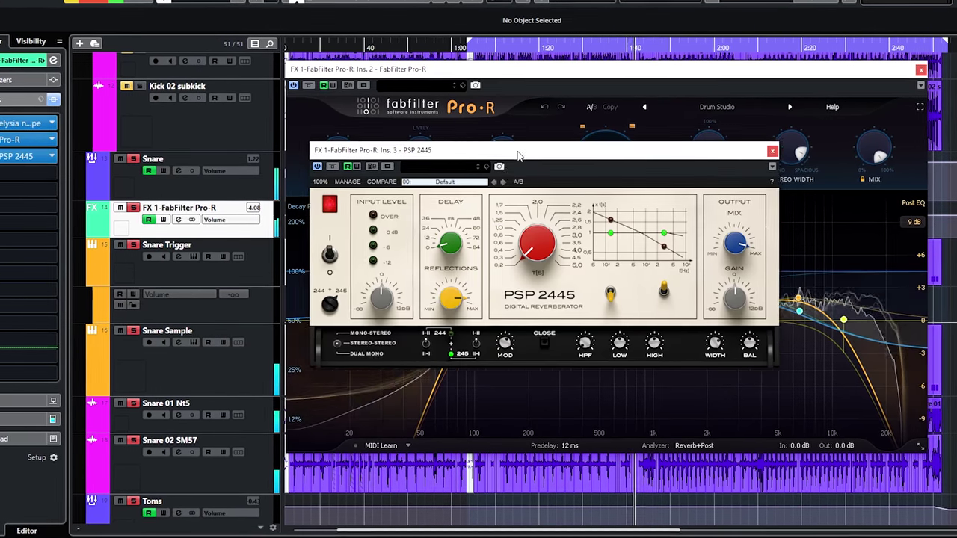
pyautogui.moveTo(507, 156); pyautogui.dragTo(654, 152)
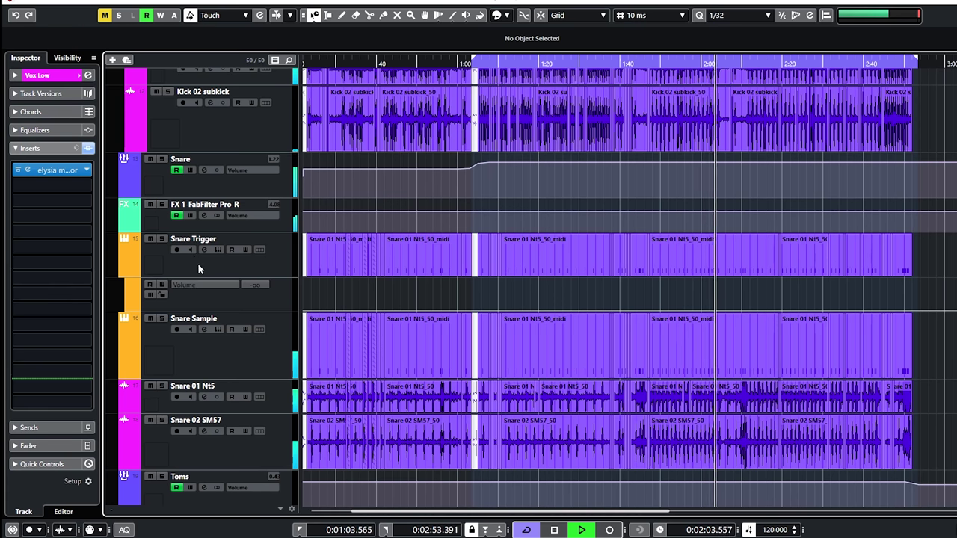
pyautogui.scroll(5, 198, 265)
# A/B the Drums bus PSP VintageWarmer2 by bypassing it twice, leaving it enabled
pyautogui.scroll(1, 200, 266)
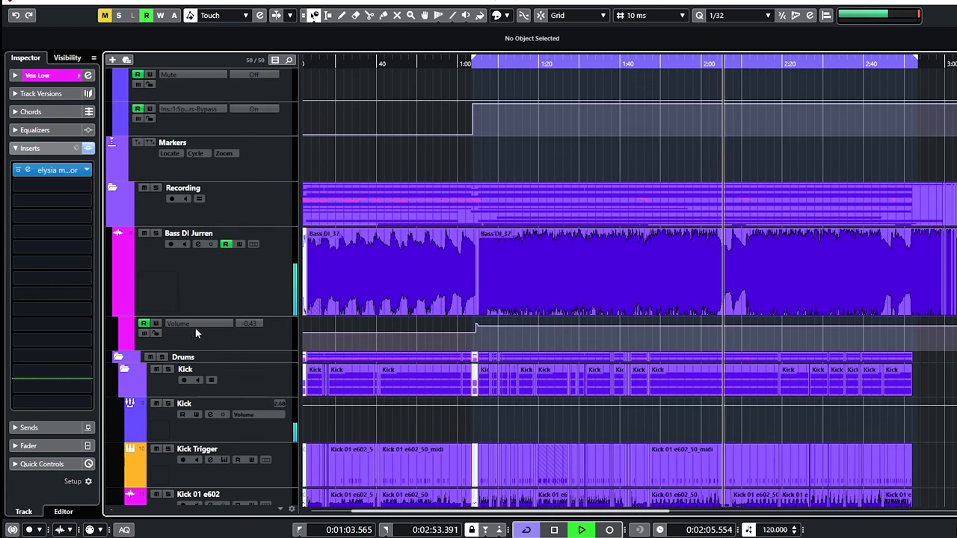
pyautogui.scroll(2, 171, 218)
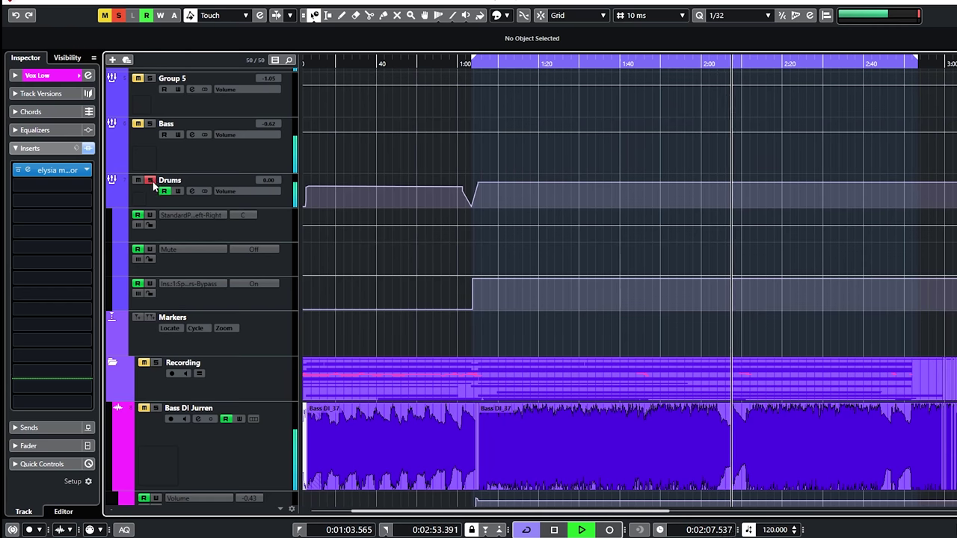
pyautogui.click(136, 195)
pyautogui.click(28, 212)
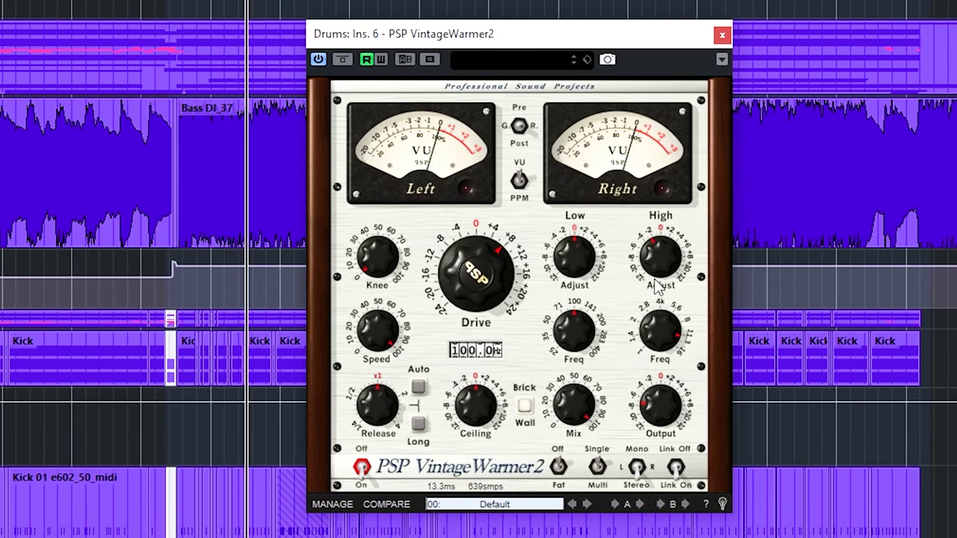
pyautogui.moveTo(661, 257)
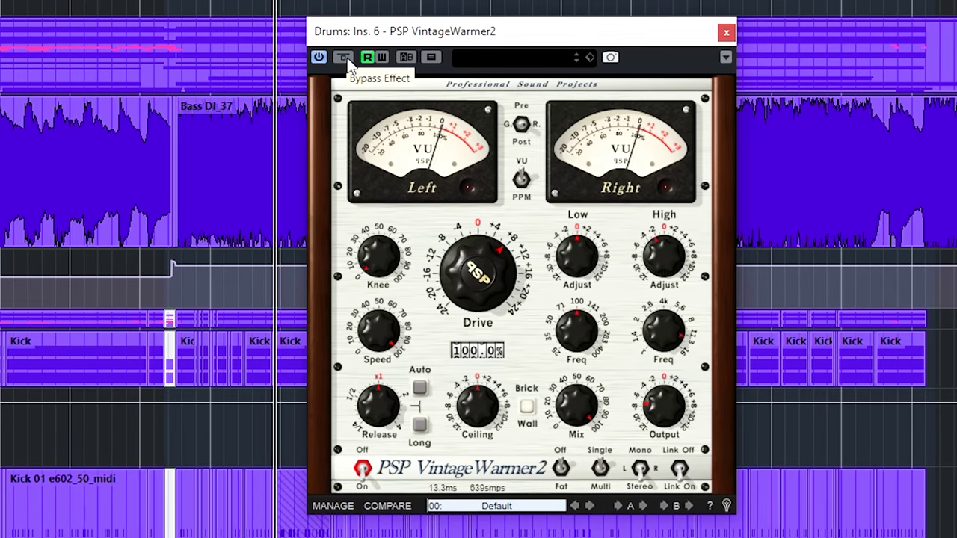
pyautogui.click(345, 59)
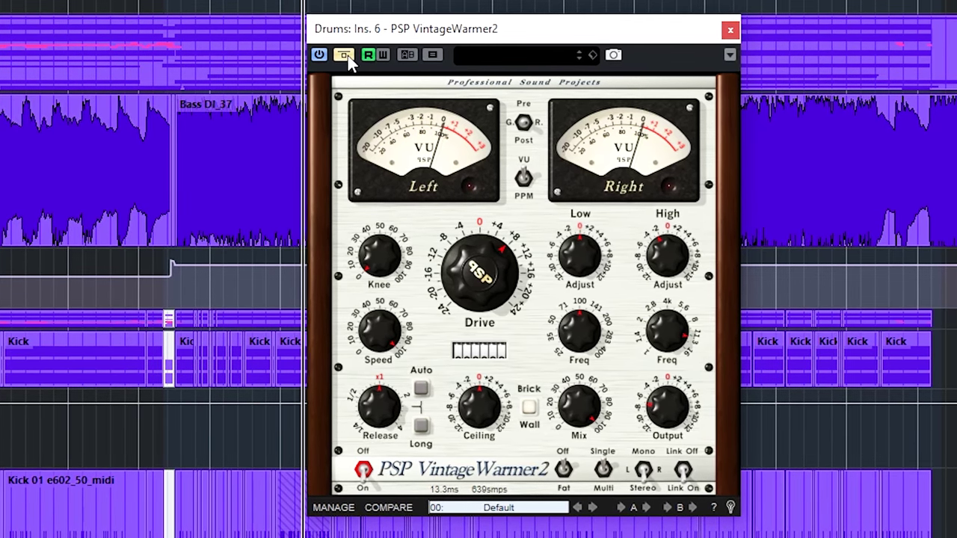
pyautogui.click(345, 55)
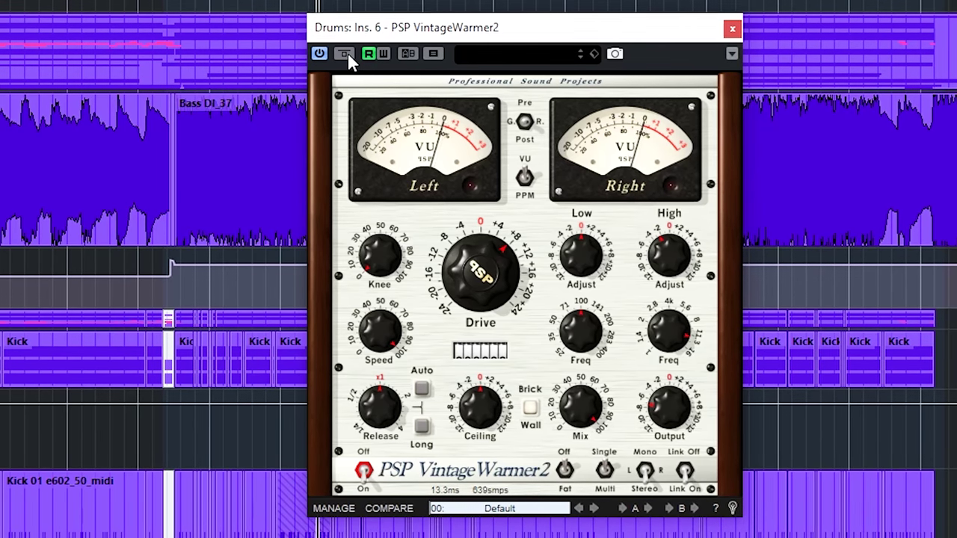
pyautogui.click(346, 53)
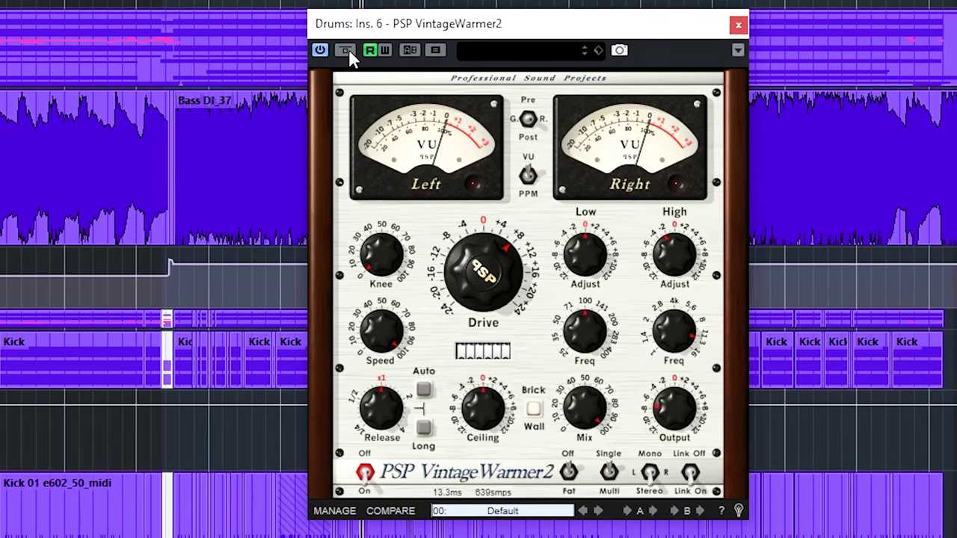
pyautogui.click(346, 51)
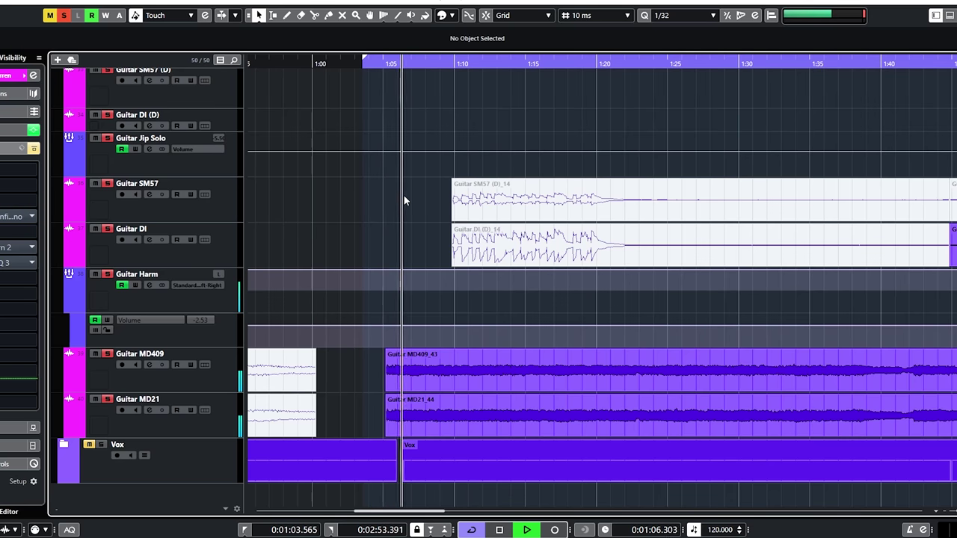
# Zoom out to the full arrangement, select the Guitar DI_43 event, and zoom into the timeline
pyautogui.scroll(5, 583, 144)
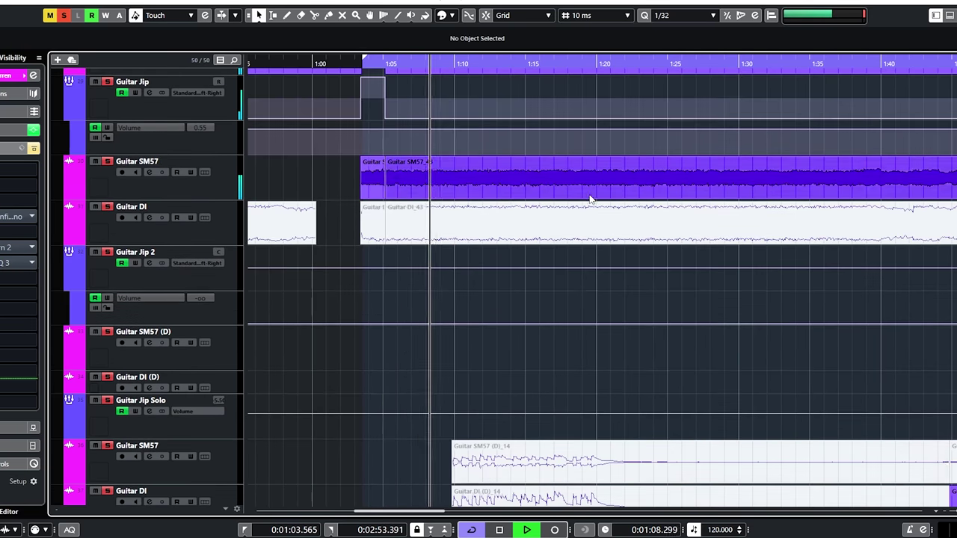
pyautogui.press('g')
pyautogui.press('g')
pyautogui.press('g')
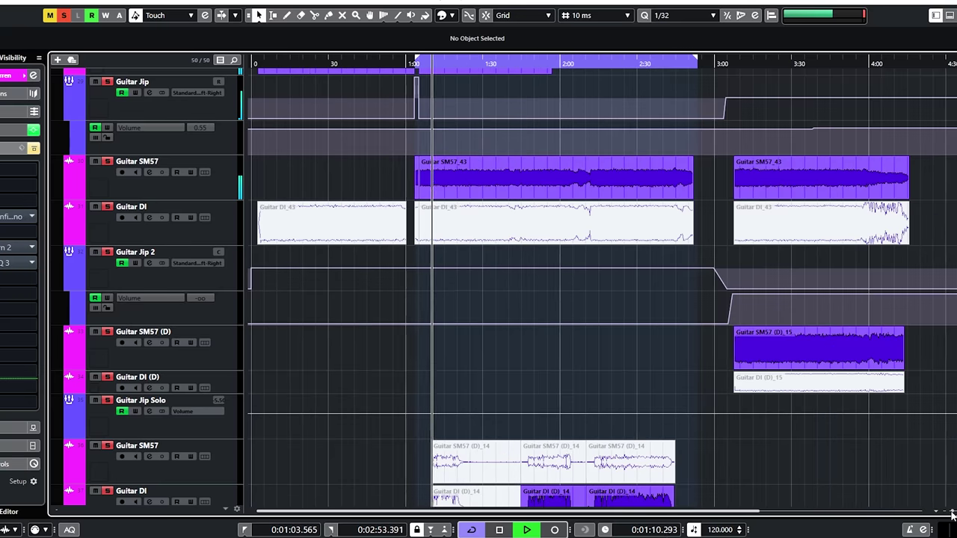
pyautogui.click(418, 223)
pyautogui.scroll(-5, 457, 292)
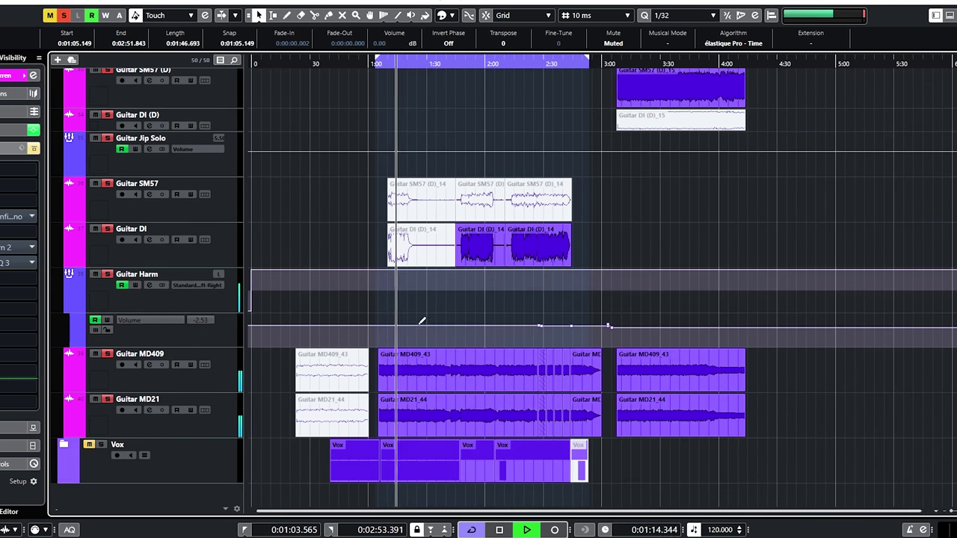
pyautogui.scroll(7, 595, 295)
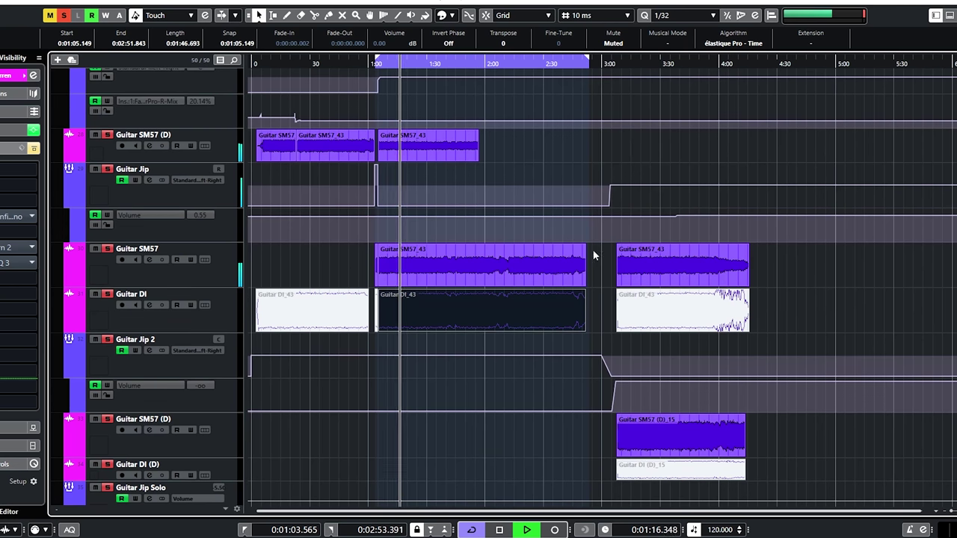
pyautogui.scroll(2, 428, 215)
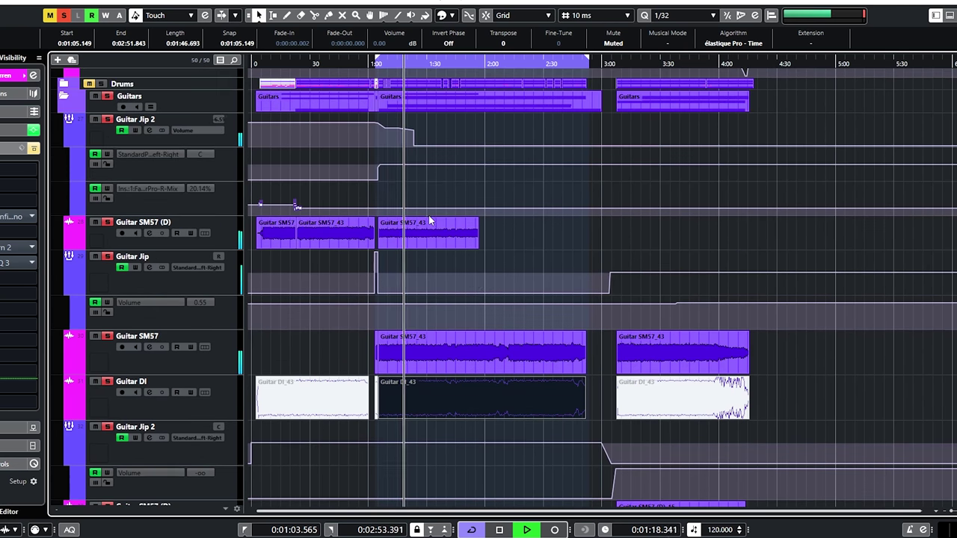
pyautogui.scroll(-4, 432, 218)
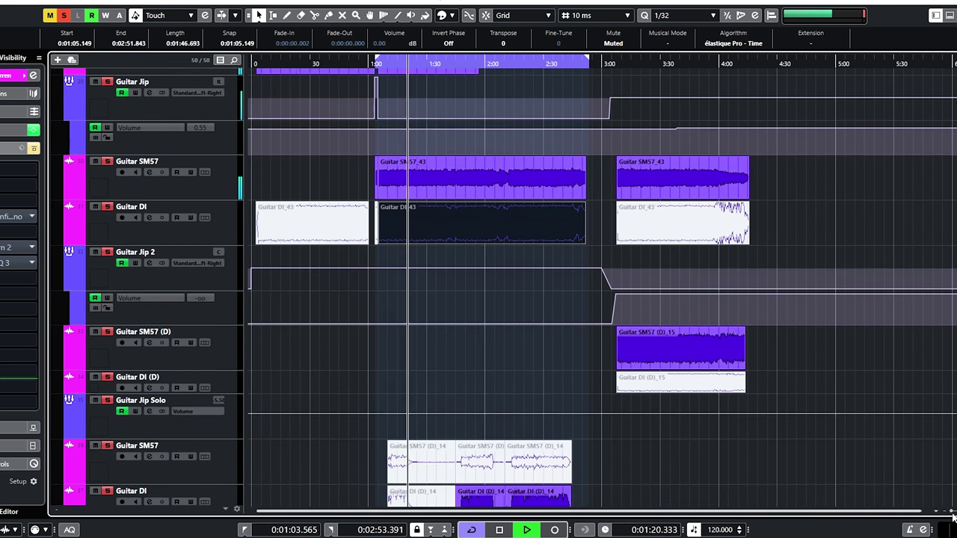
pyautogui.moveTo(952, 516); pyautogui.dragTo(897, 517)
pyautogui.moveTo(564, 514); pyautogui.dragTo(649, 516)
pyautogui.scroll(-5, 401, 288)
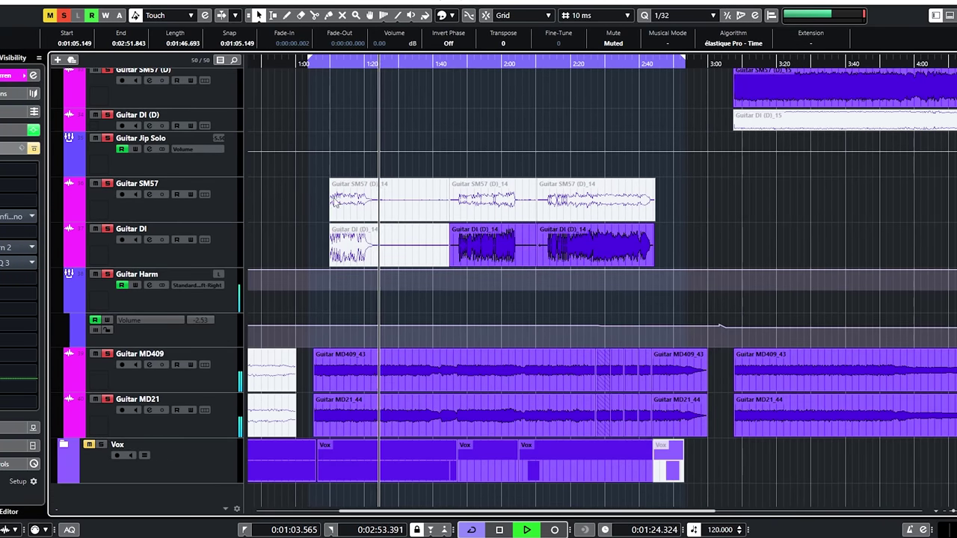
# Inspect the Guitar MD21_44, SM57_43, SM57 (D) and muted Guitar DI_43 events
pyautogui.click(426, 426)
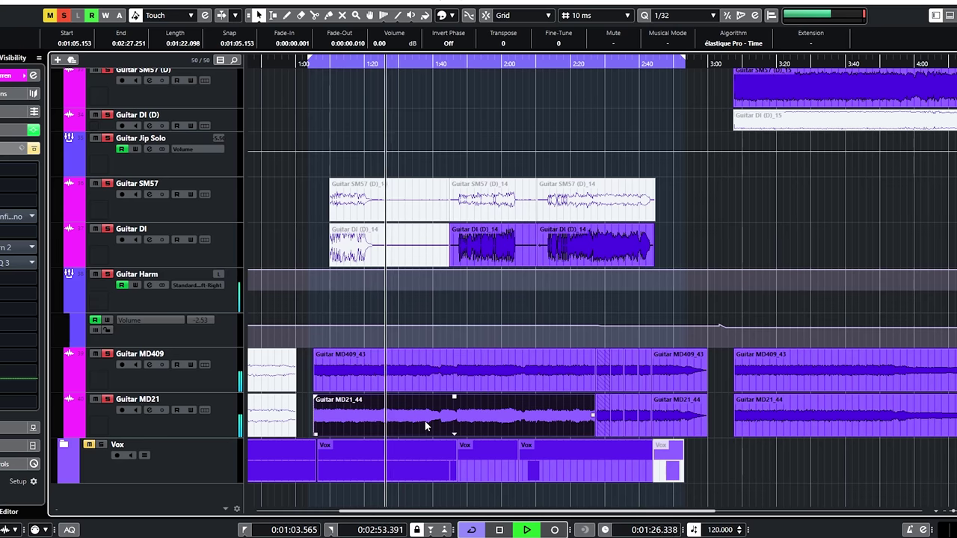
pyautogui.scroll(5, 854, 337)
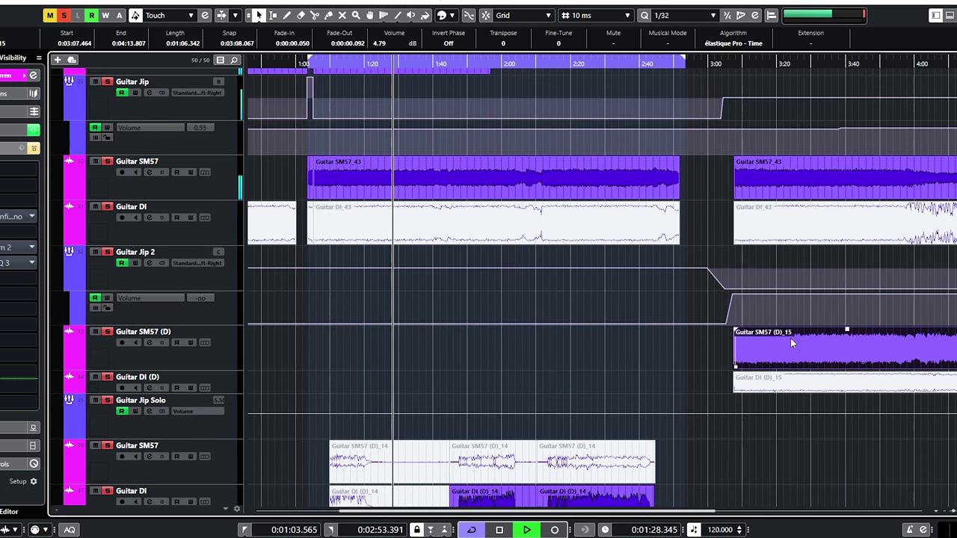
pyautogui.click(611, 191)
pyautogui.scroll(3, 714, 314)
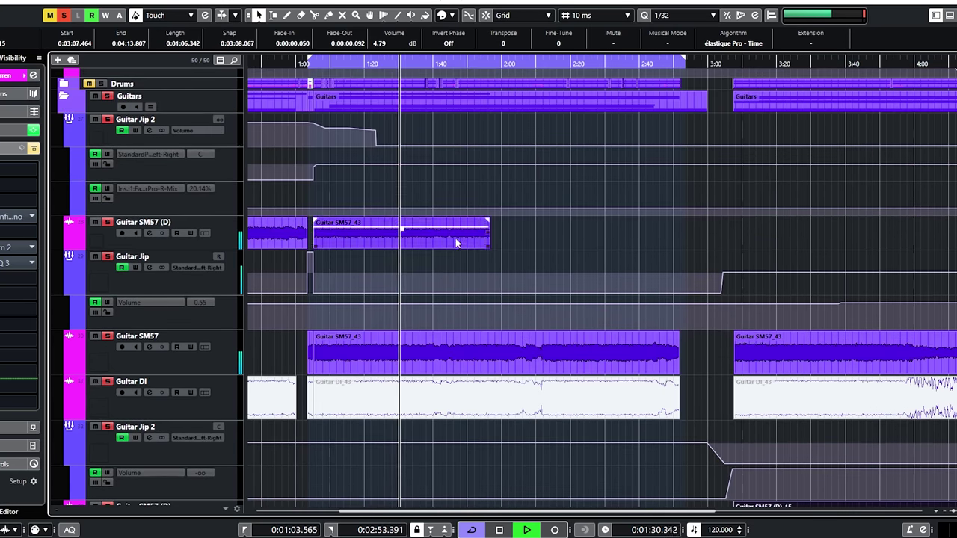
pyautogui.click(278, 237)
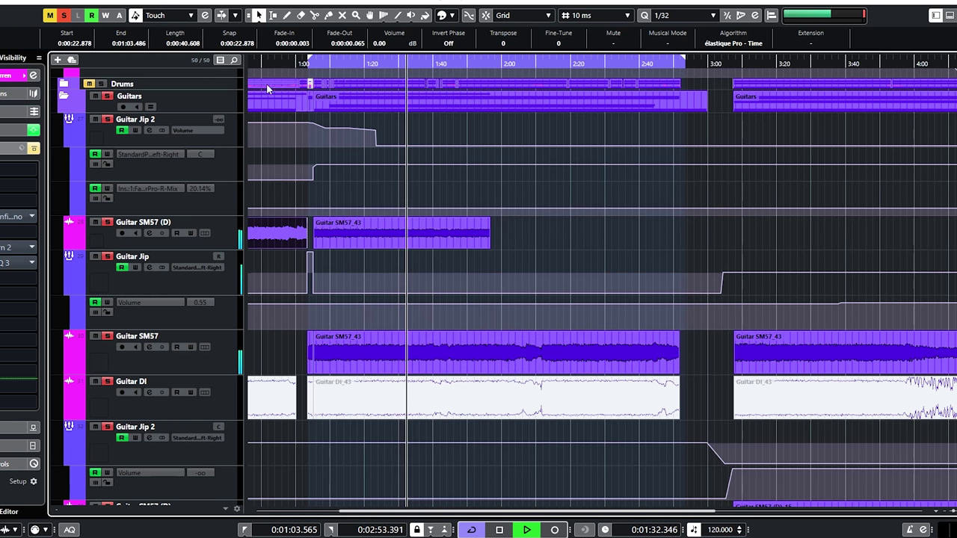
pyautogui.scroll(-2, 430, 204)
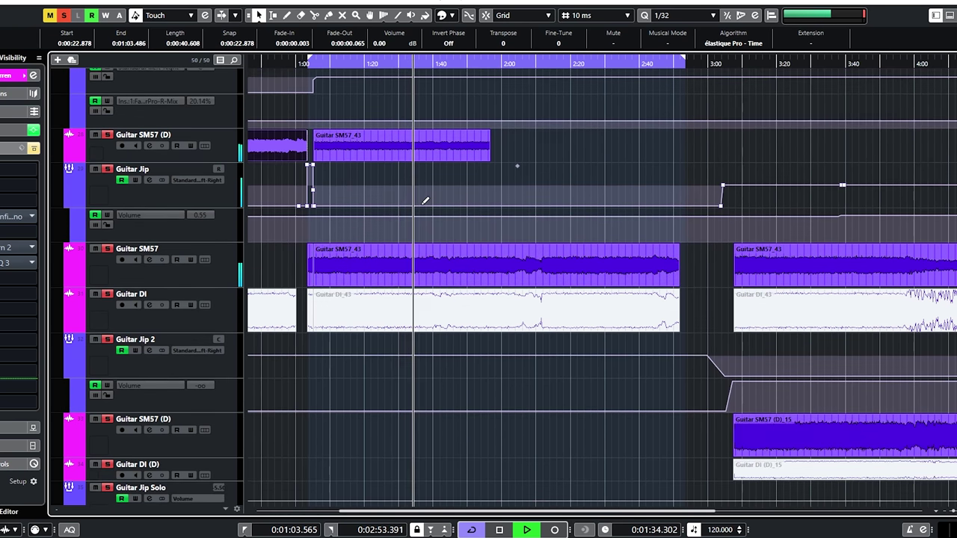
pyautogui.scroll(-6, 420, 202)
pyautogui.scroll(4, 371, 278)
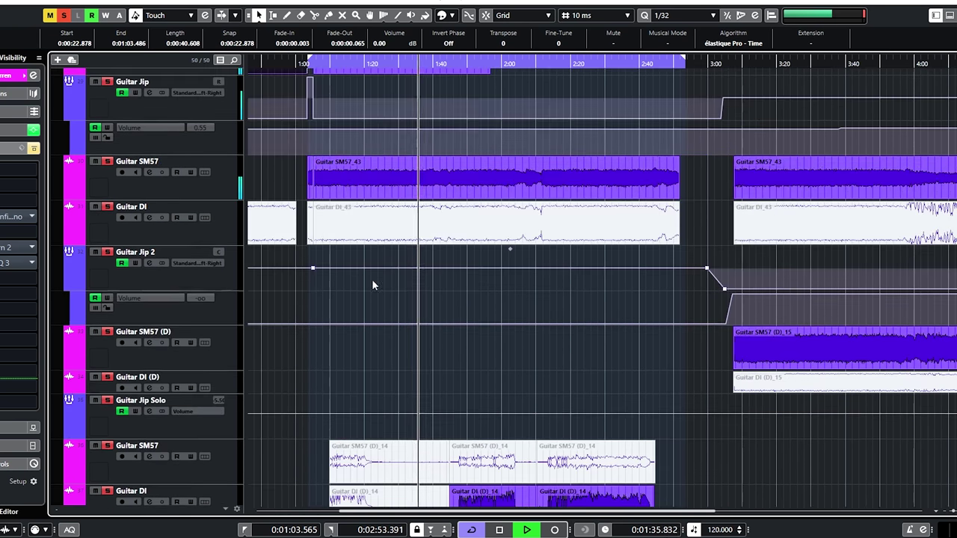
pyautogui.click(357, 227)
pyautogui.click(826, 239)
pyautogui.click(411, 204)
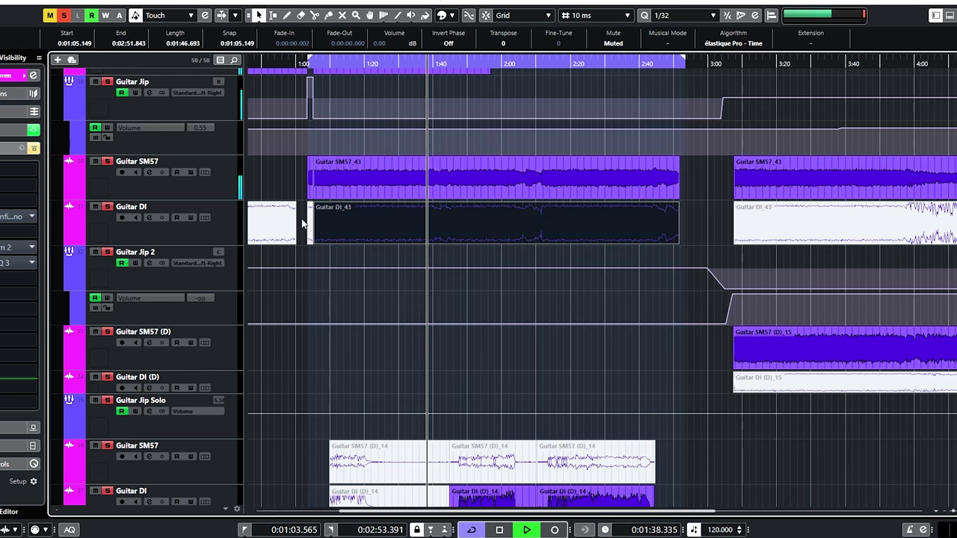
pyautogui.scroll(-5, 527, 284)
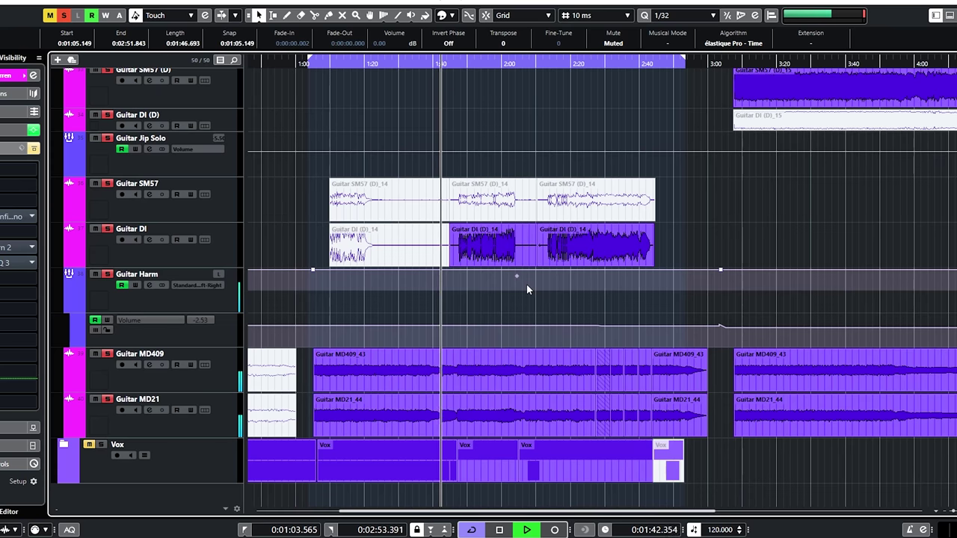
pyautogui.scroll(5, 526, 284)
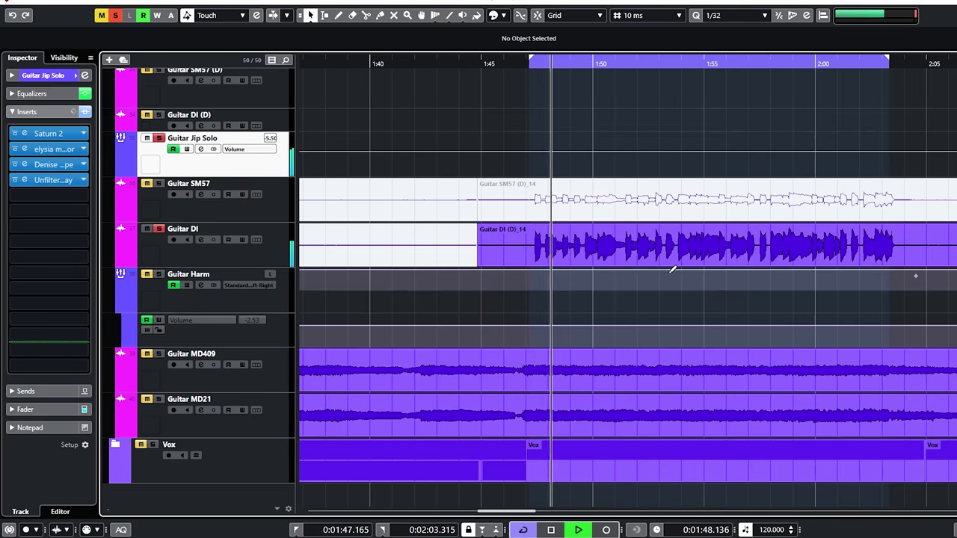
# Select Guitar Jip Solo, show its inserts, and open the Saturn 2 editor
pyautogui.click(650, 253)
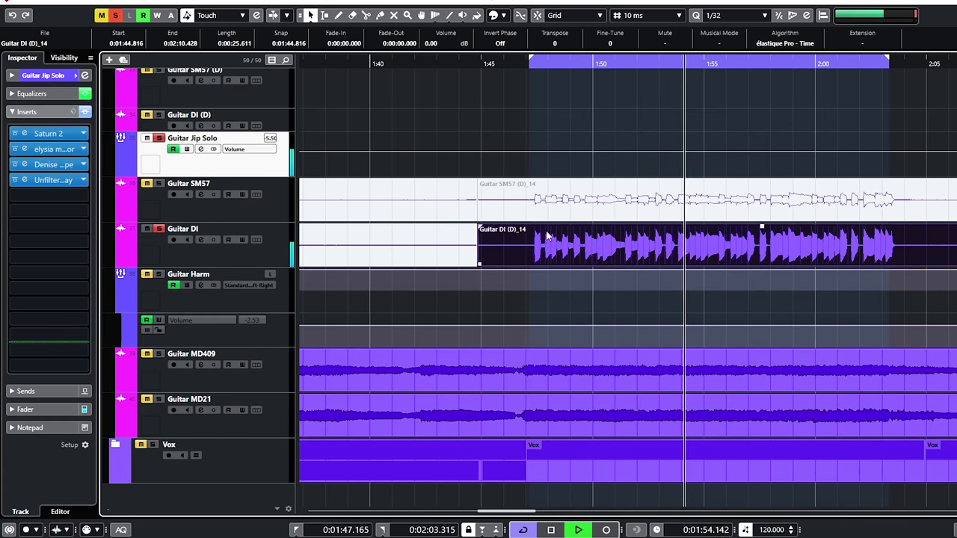
pyautogui.click(262, 259)
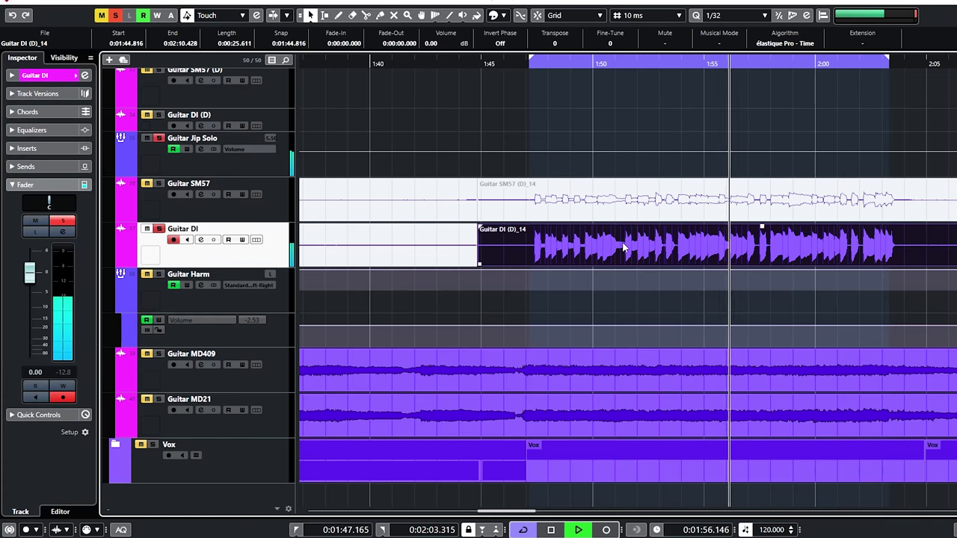
pyautogui.click(247, 162)
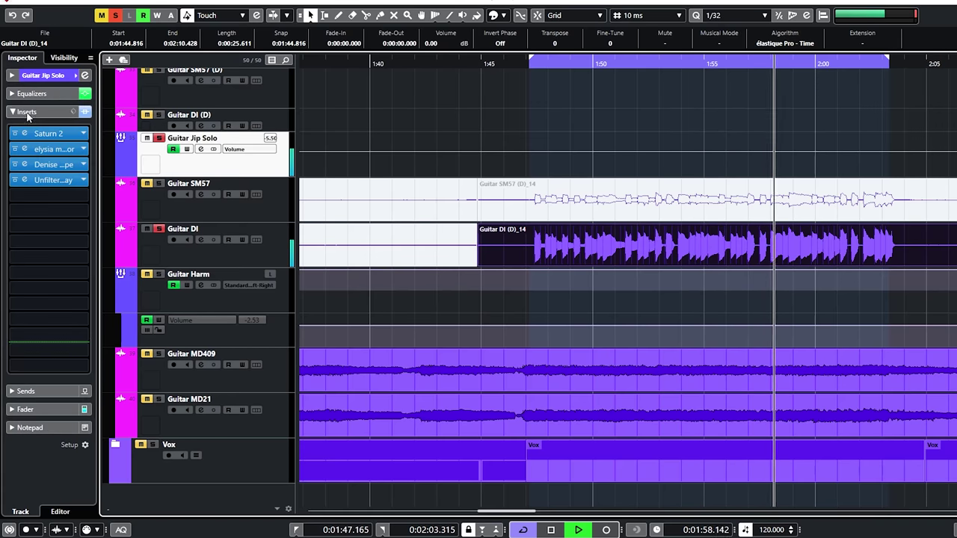
pyautogui.click(86, 111)
pyautogui.click(48, 133)
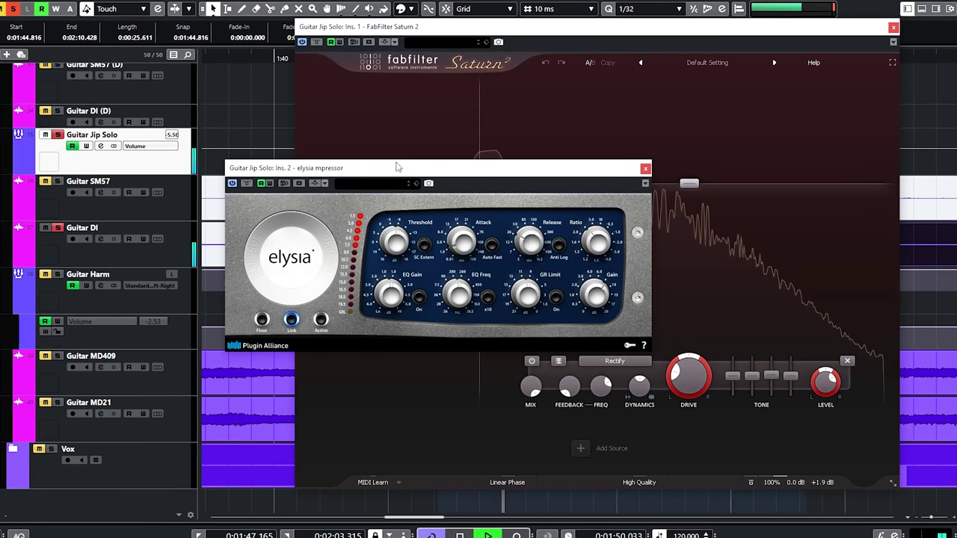
# Review the elysia mpressor, Bad Tape and Instant Delay editors, then close all three
pyautogui.moveTo(397, 171); pyautogui.dragTo(438, 125)
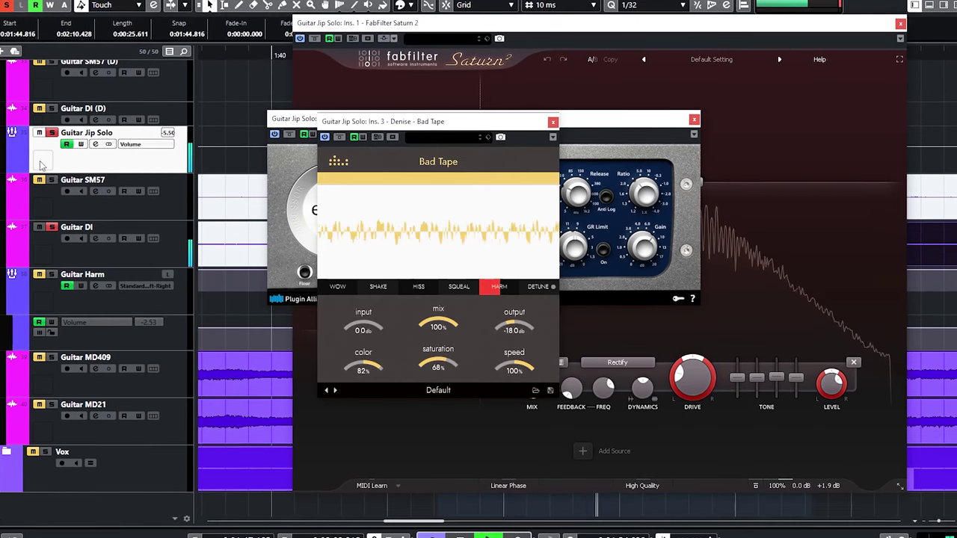
pyautogui.moveTo(441, 121); pyautogui.dragTo(500, 118)
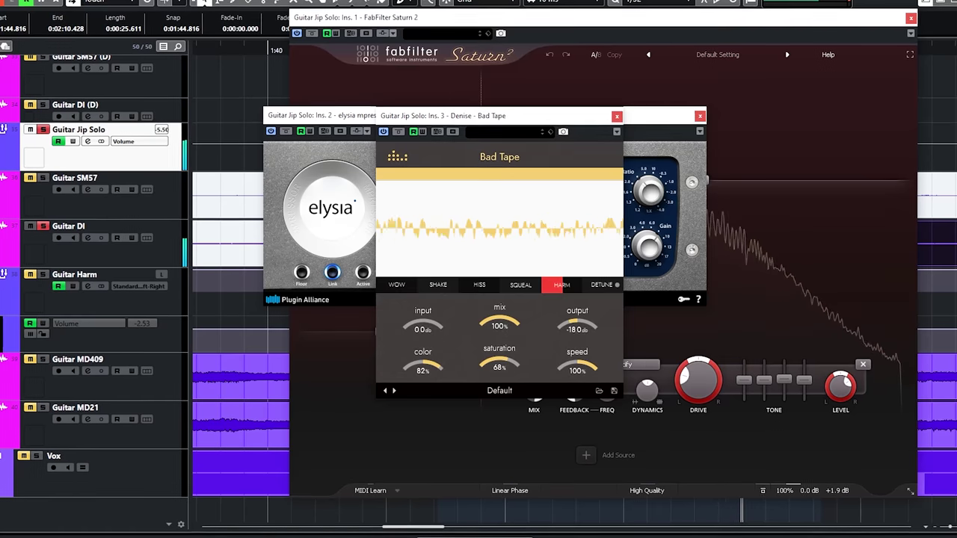
pyautogui.moveTo(594, 104); pyautogui.dragTo(736, 49)
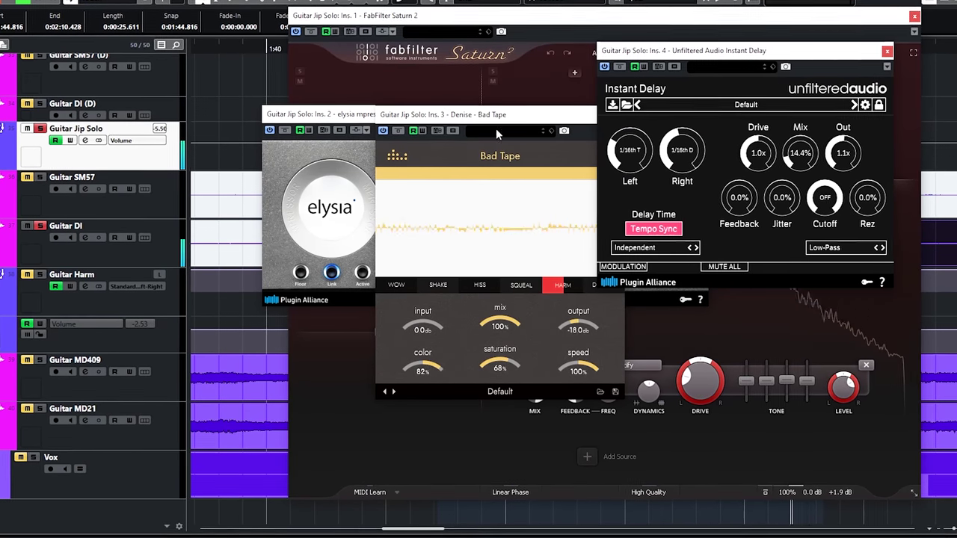
pyautogui.moveTo(496, 116); pyautogui.dragTo(363, 190)
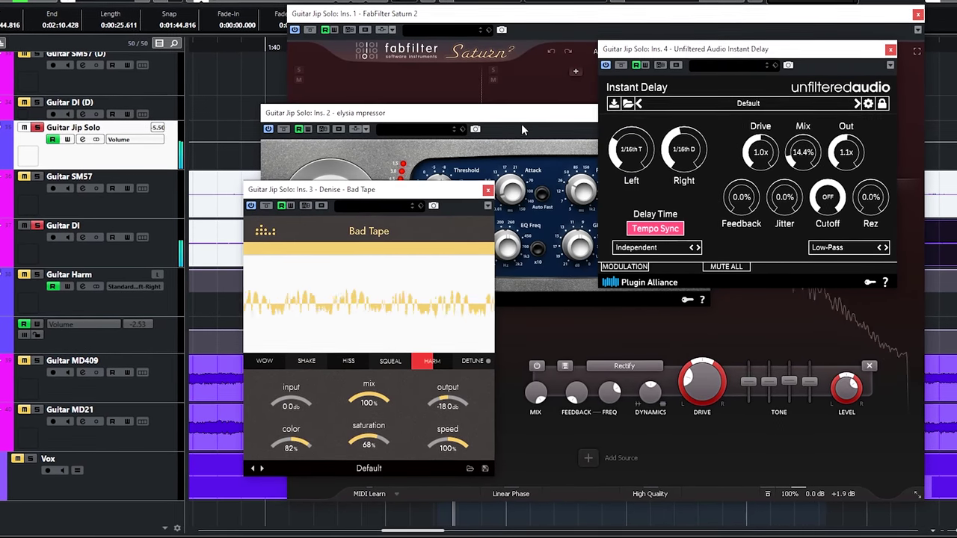
pyautogui.click(521, 129)
pyautogui.click(588, 112)
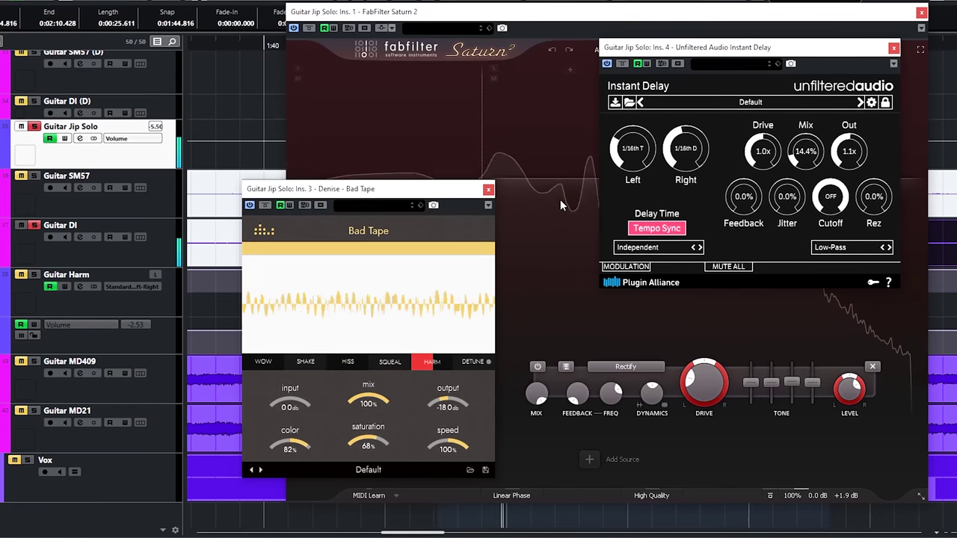
pyautogui.click(488, 188)
pyautogui.click(893, 47)
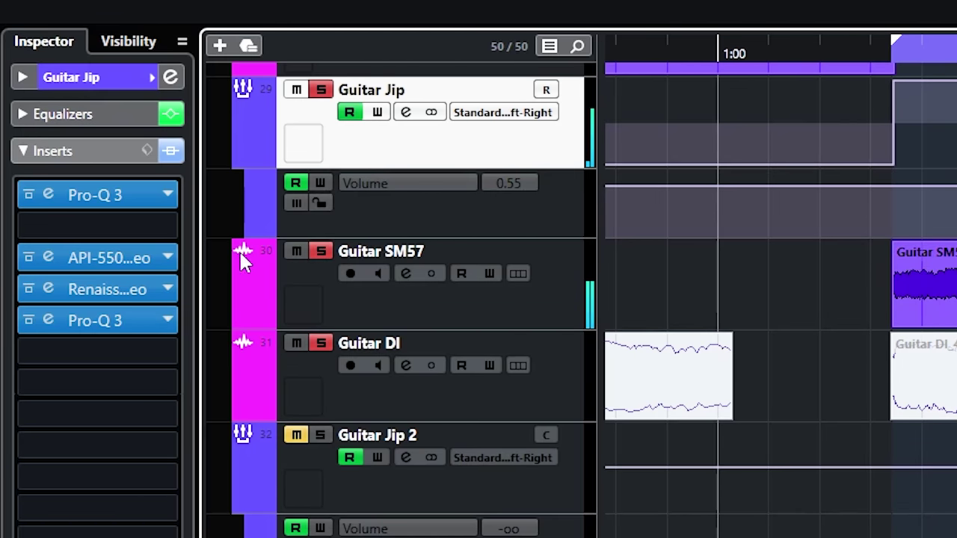
# Bypass all of Guitar Jip's insert effects
pyautogui.click(173, 154)
pyautogui.click(48, 193)
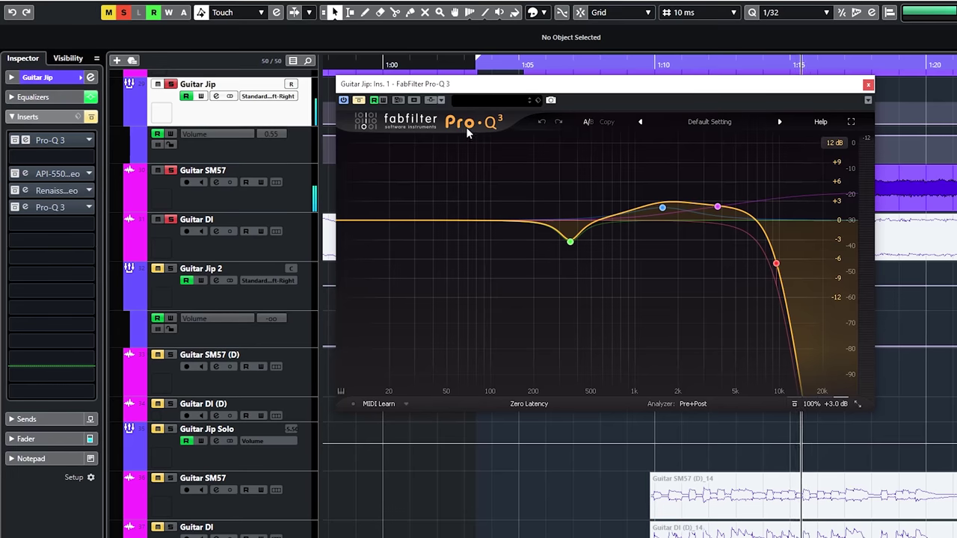
pyautogui.moveTo(475, 89); pyautogui.dragTo(507, 127)
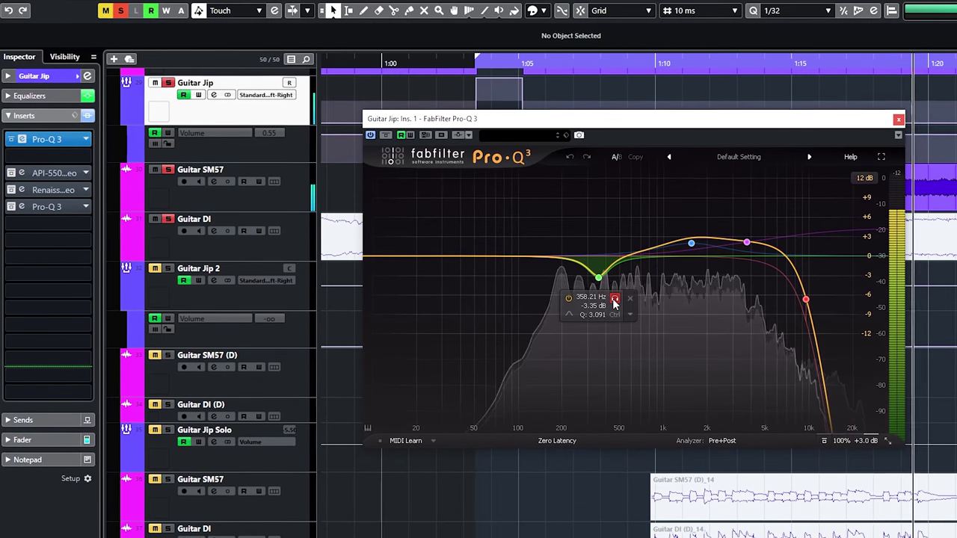
pyautogui.click(614, 299)
pyautogui.click(614, 300)
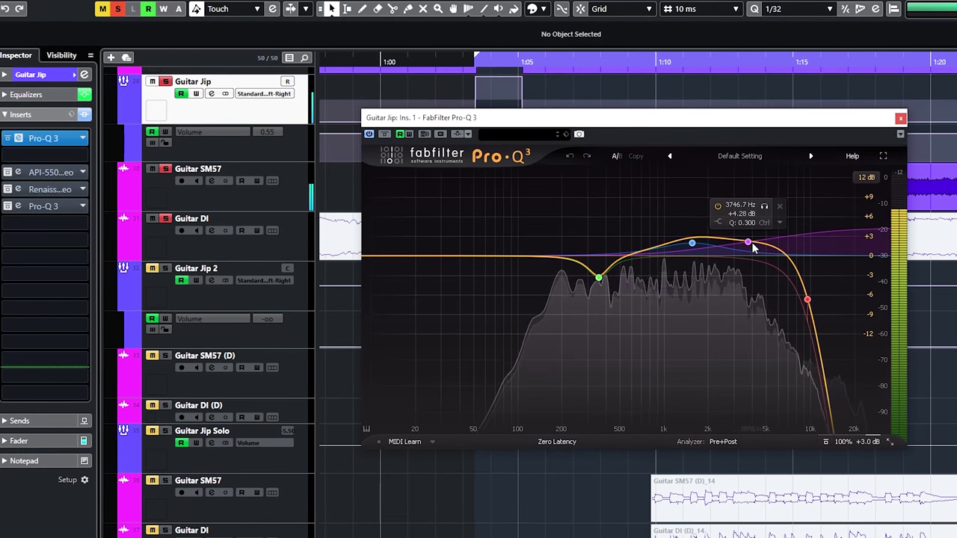
pyautogui.click(807, 300)
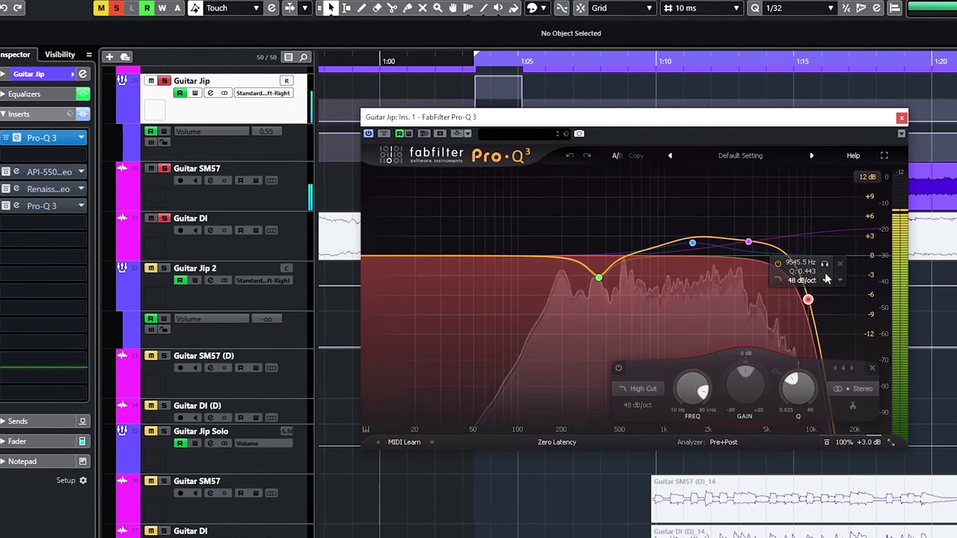
pyautogui.click(825, 264)
pyautogui.click(825, 265)
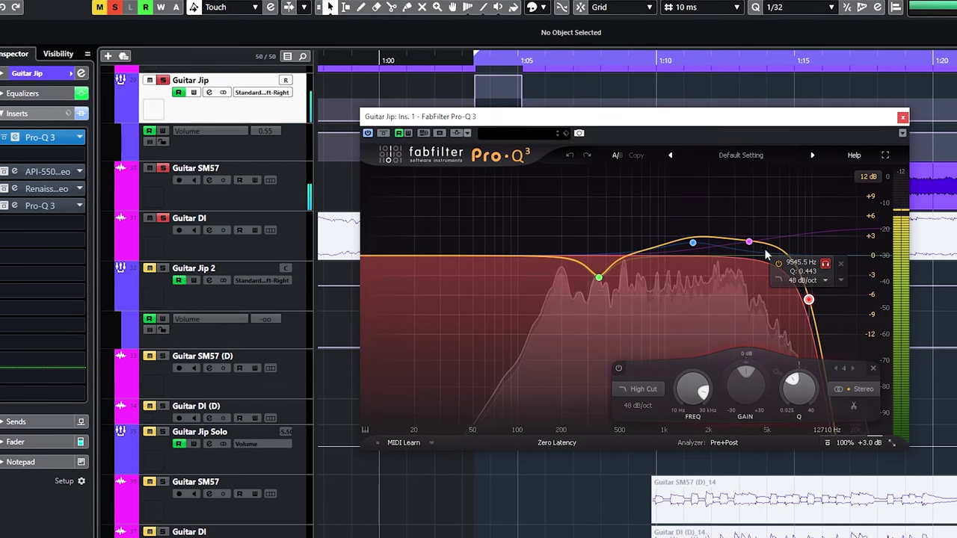
pyautogui.click(765, 206)
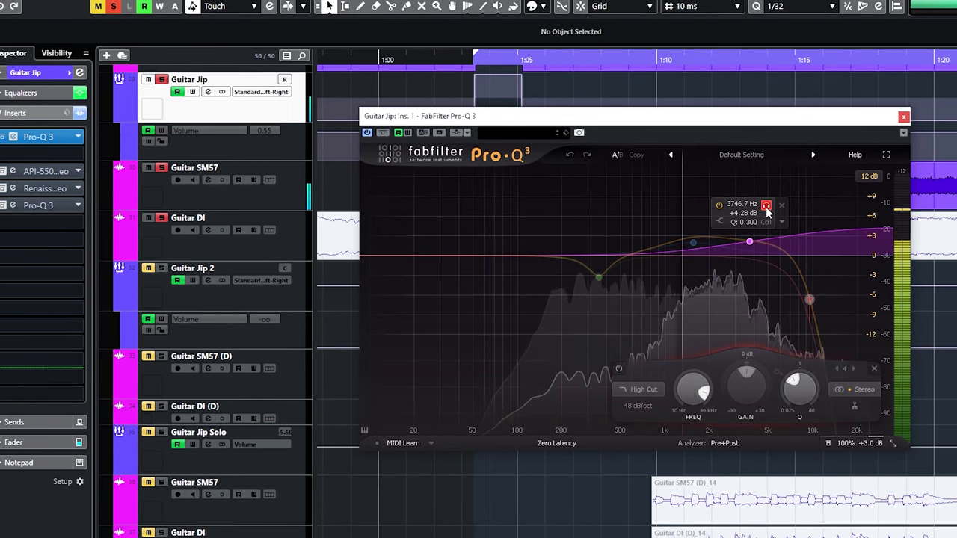
pyautogui.click(765, 205)
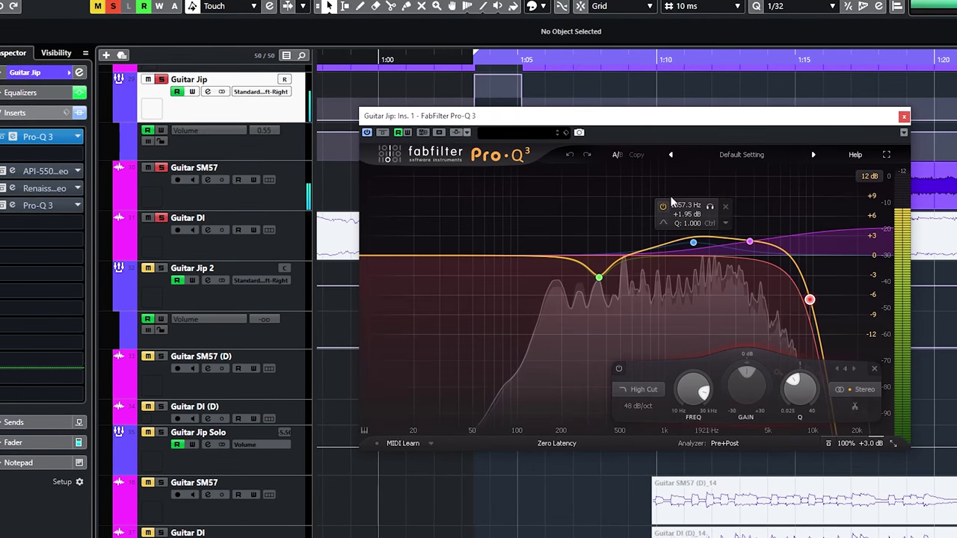
pyautogui.click(903, 116)
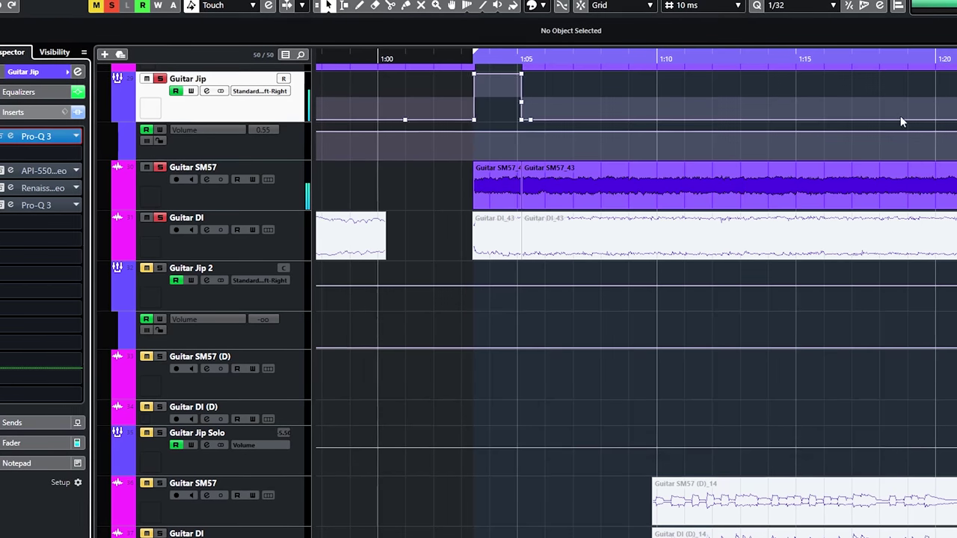
pyautogui.click(9, 171)
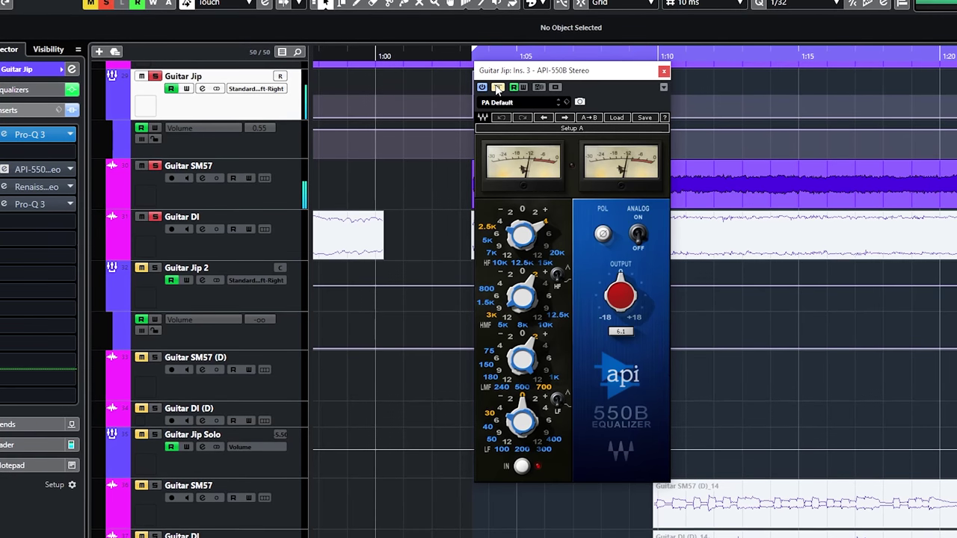
# Switch Guitar Jip's API-550B EQ and Renaissance Axx compressor back on
pyautogui.click(497, 87)
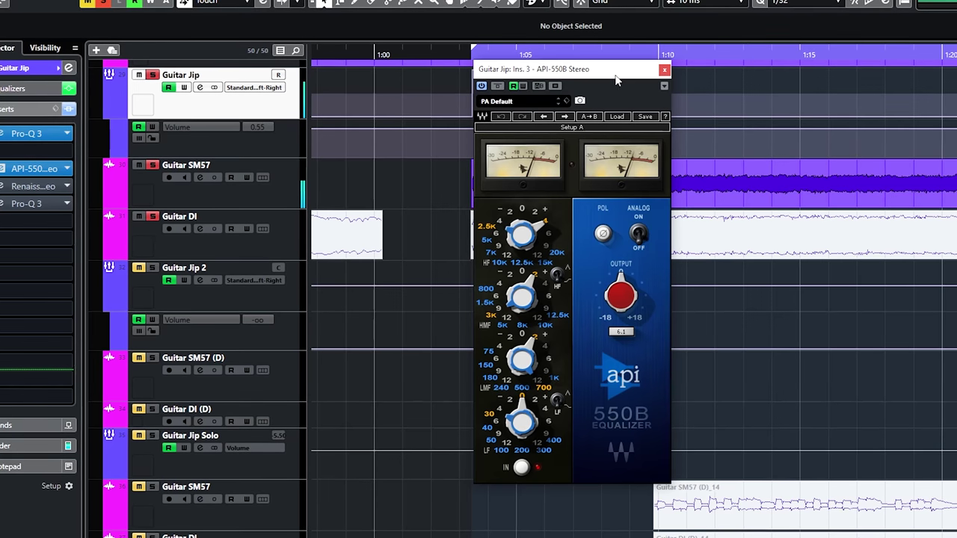
pyautogui.click(664, 70)
pyautogui.click(4, 188)
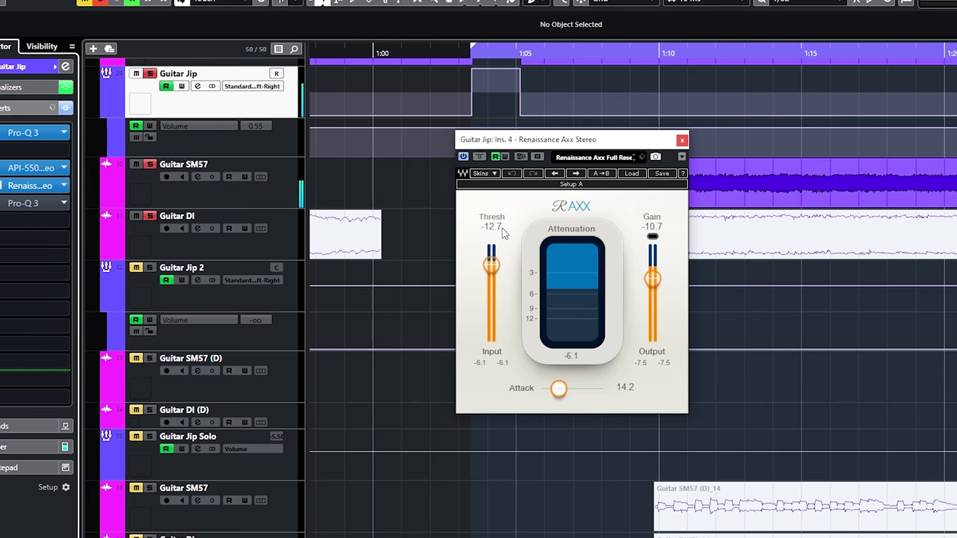
pyautogui.click(484, 157)
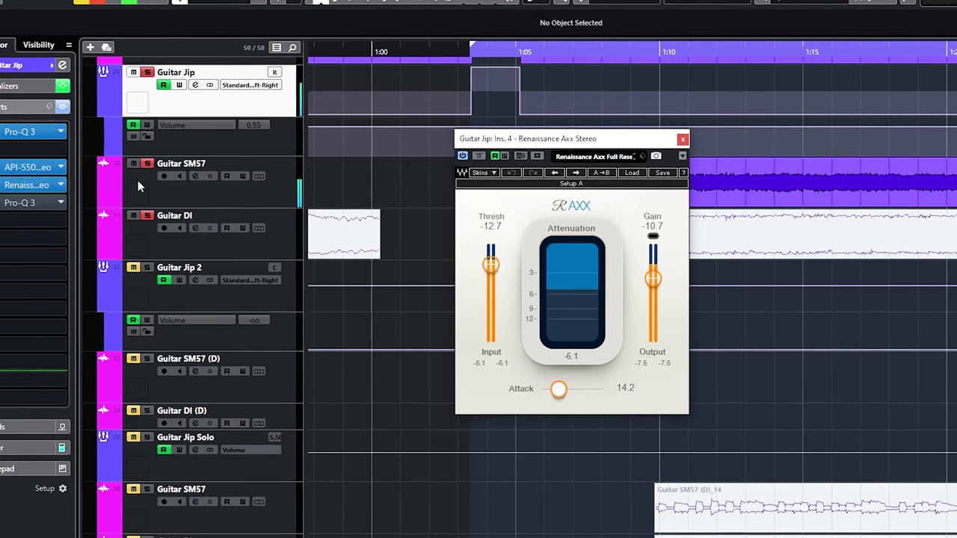
# Audition the second Pro-Q 3's 5923.5 Hz boost band solo, then close the remaining editors
pyautogui.click(30, 202)
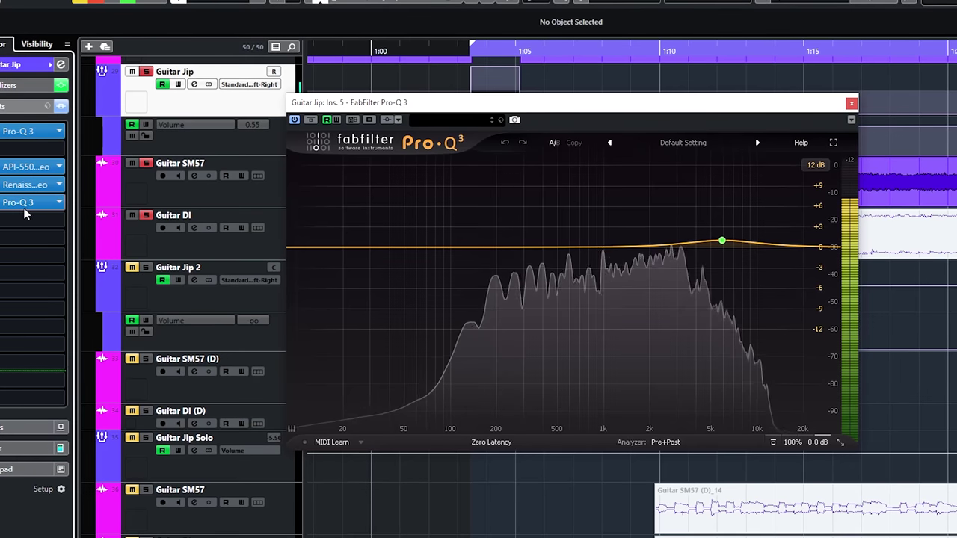
pyautogui.moveTo(493, 102); pyautogui.dragTo(547, 100)
pyautogui.moveTo(771, 224)
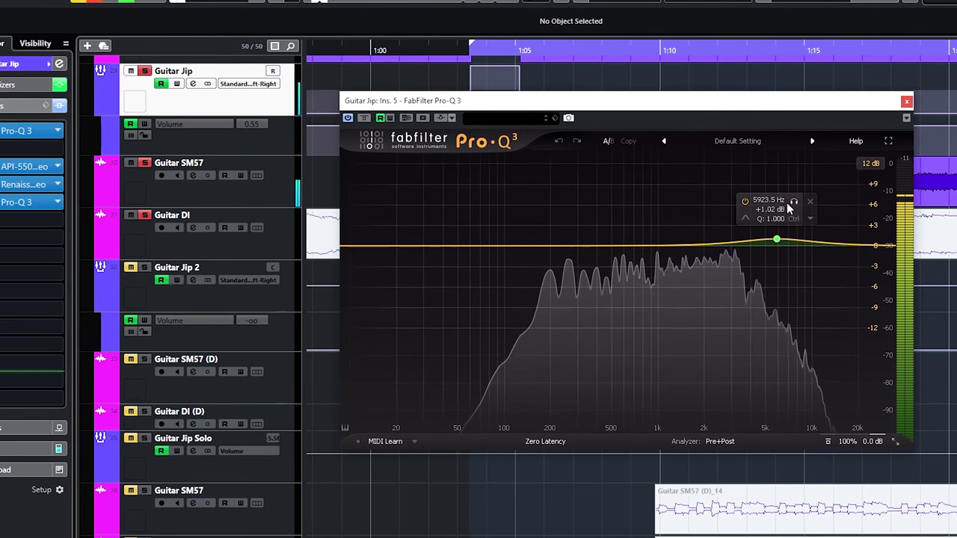
pyautogui.click(794, 202)
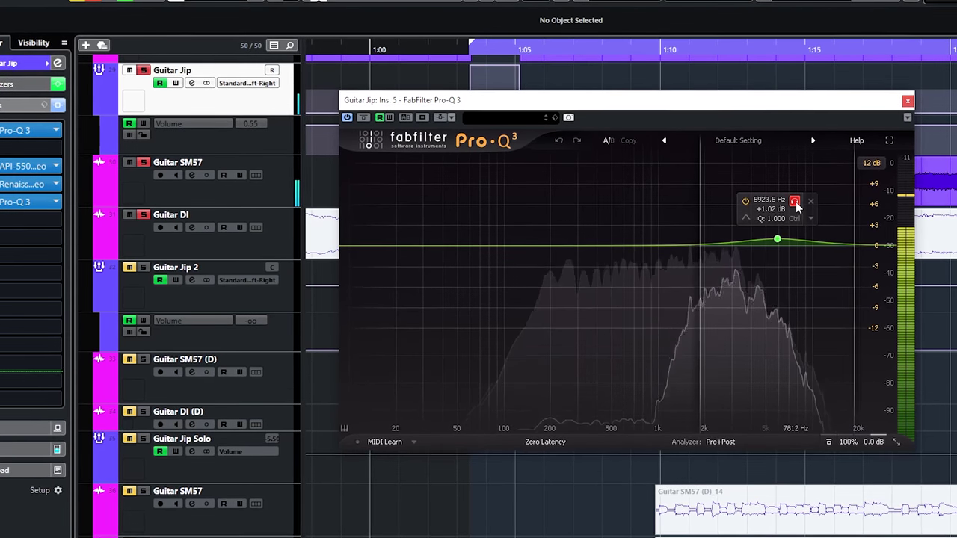
pyautogui.click(793, 201)
pyautogui.click(907, 99)
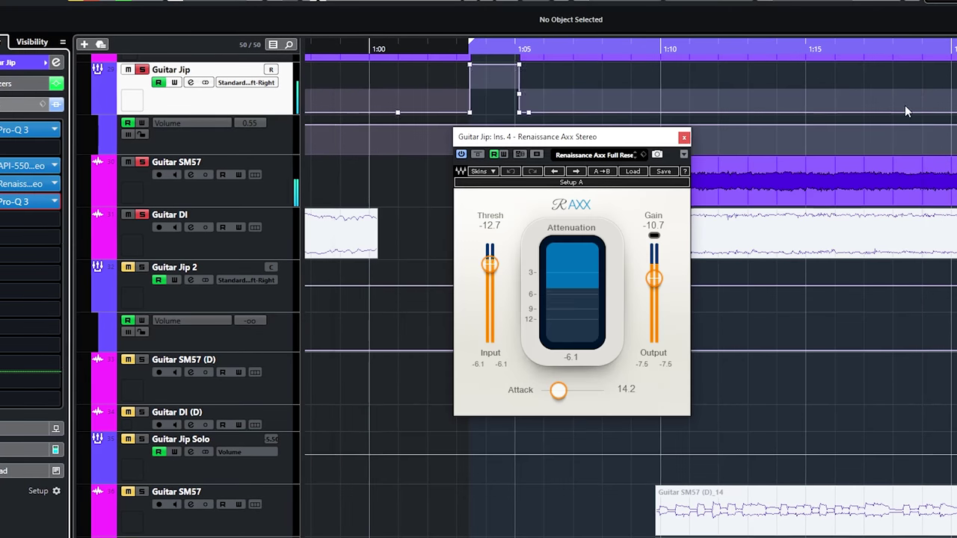
pyautogui.click(683, 135)
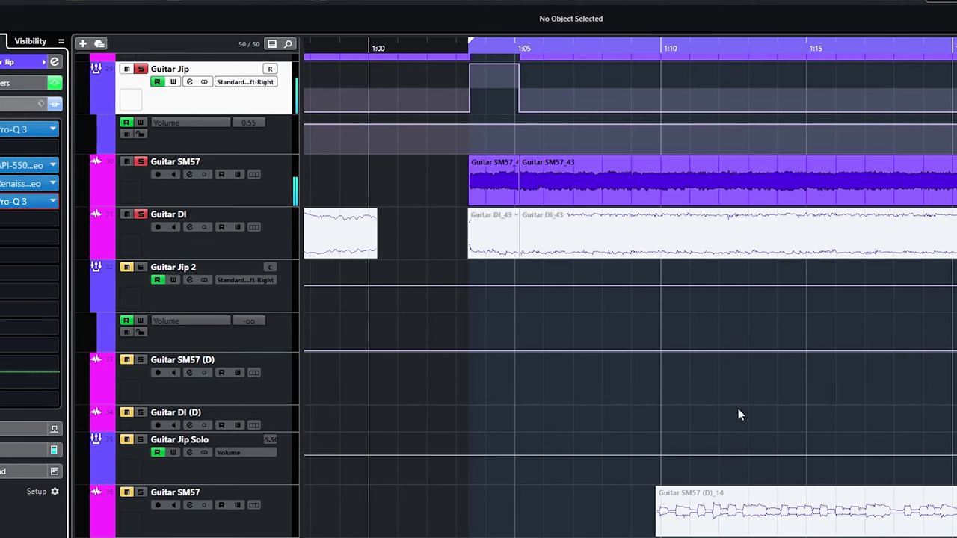
# Zoom the timeline out and solo the Guitar SM57 track
pyautogui.press('g')
pyautogui.press('g')
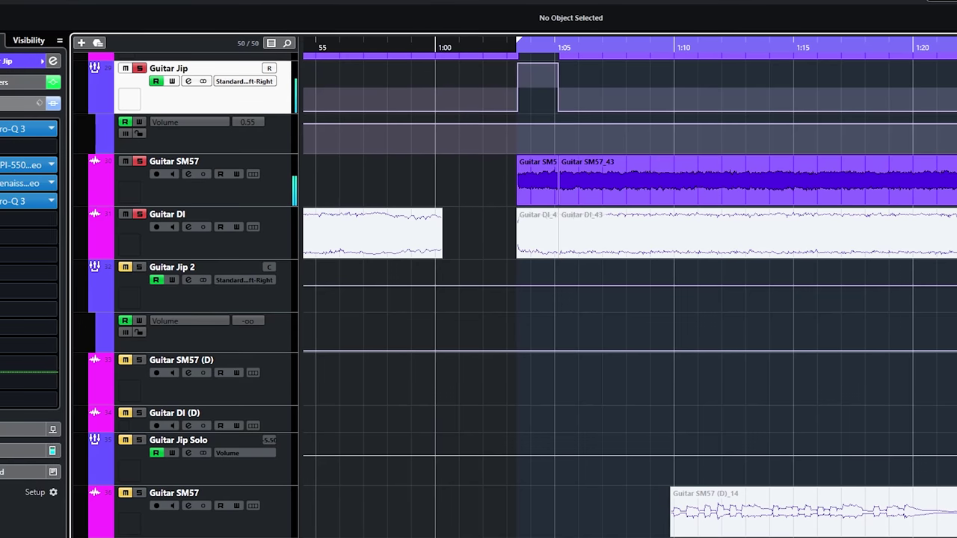
pyautogui.press('g')
pyautogui.press('g')
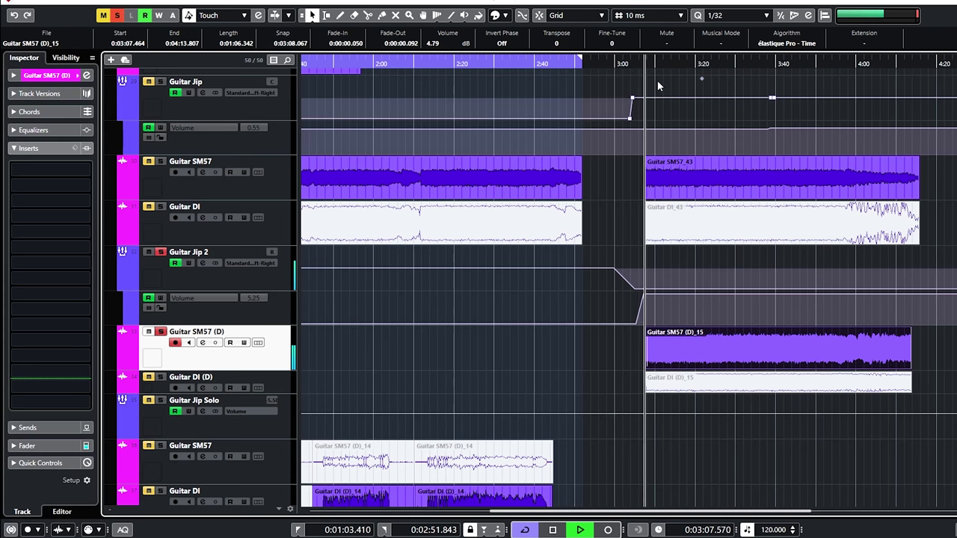
pyautogui.click(731, 346)
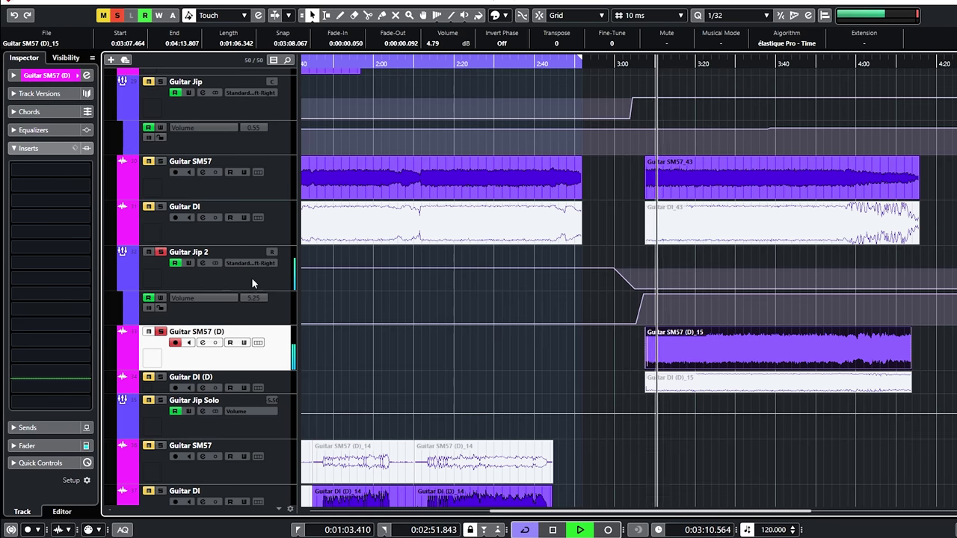
pyautogui.click(289, 275)
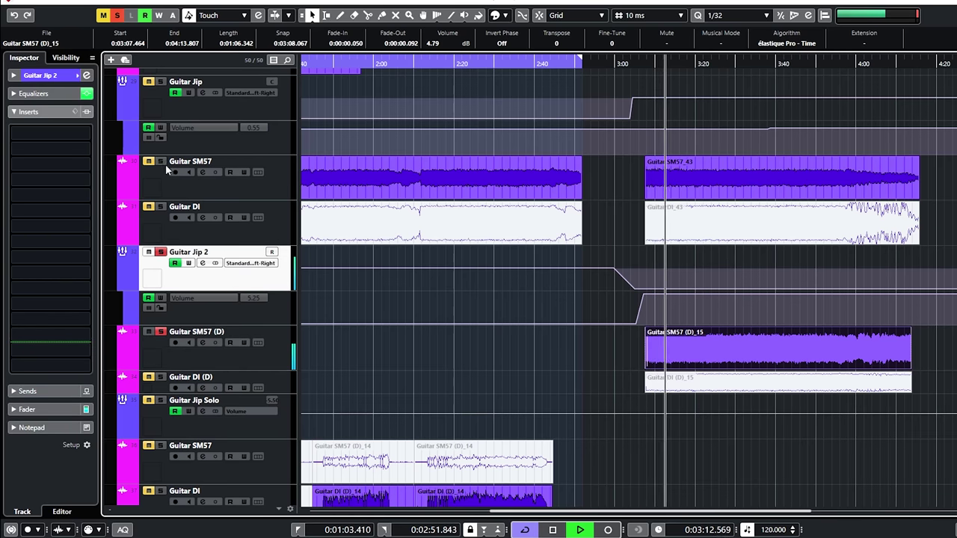
pyautogui.click(161, 162)
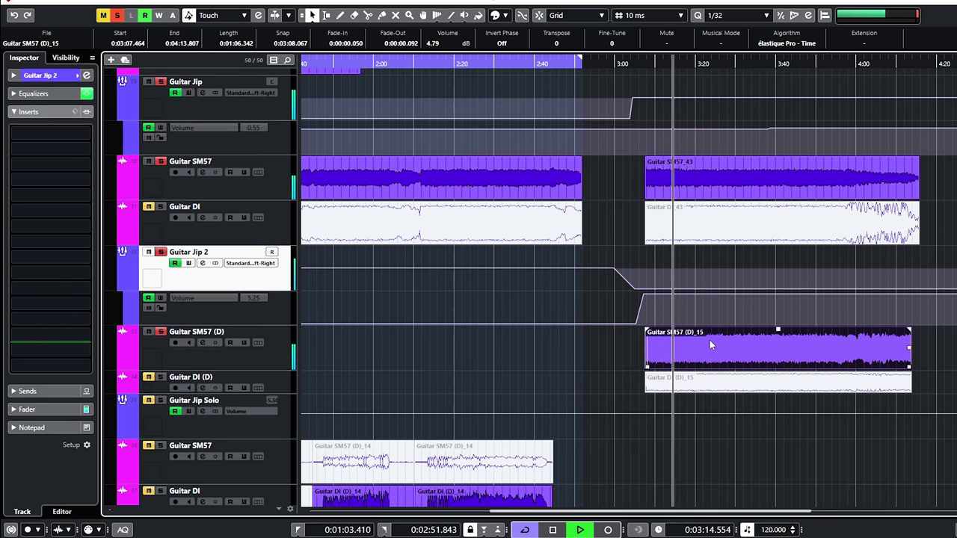
pyautogui.click(588, 366)
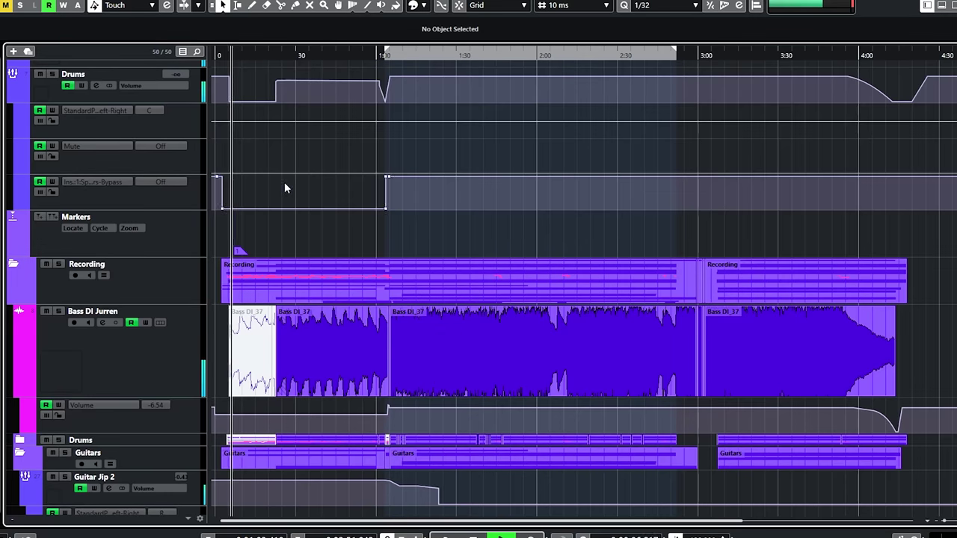
# Move the playhead through the song, first to about 0:50 and then to 1:25
pyautogui.scroll(-10, 283, 186)
pyautogui.scroll(8, 283, 187)
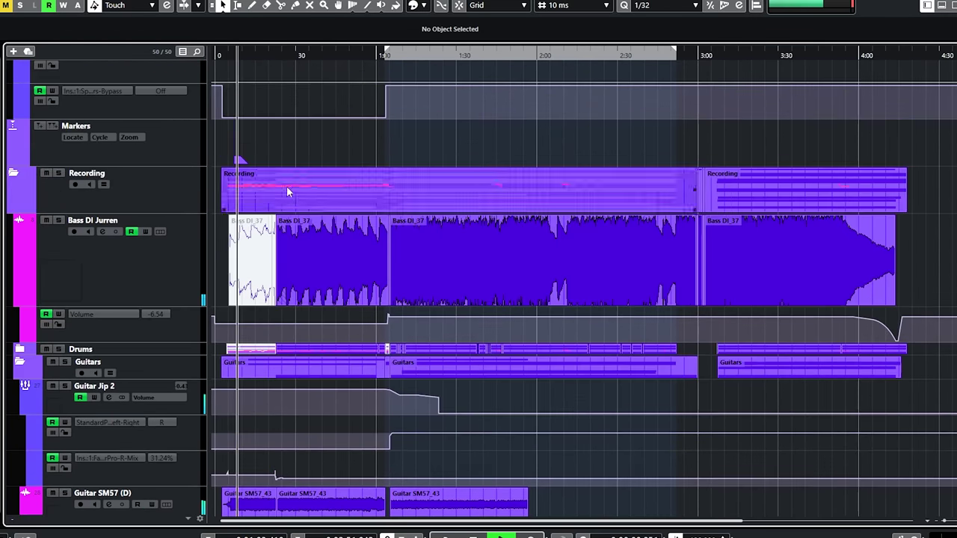
pyautogui.click(291, 55)
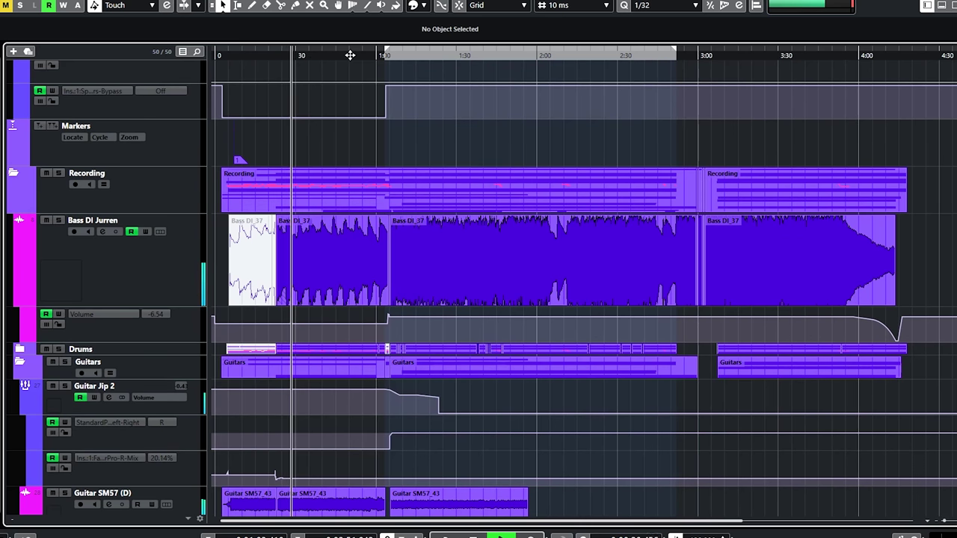
pyautogui.scroll(-9, 335, 158)
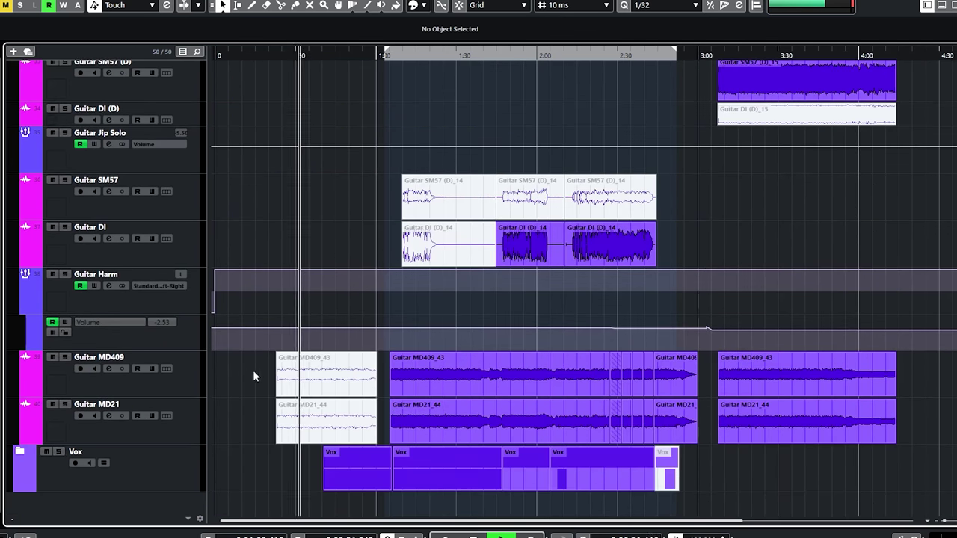
pyautogui.moveTo(253, 370); pyautogui.dragTo(329, 418)
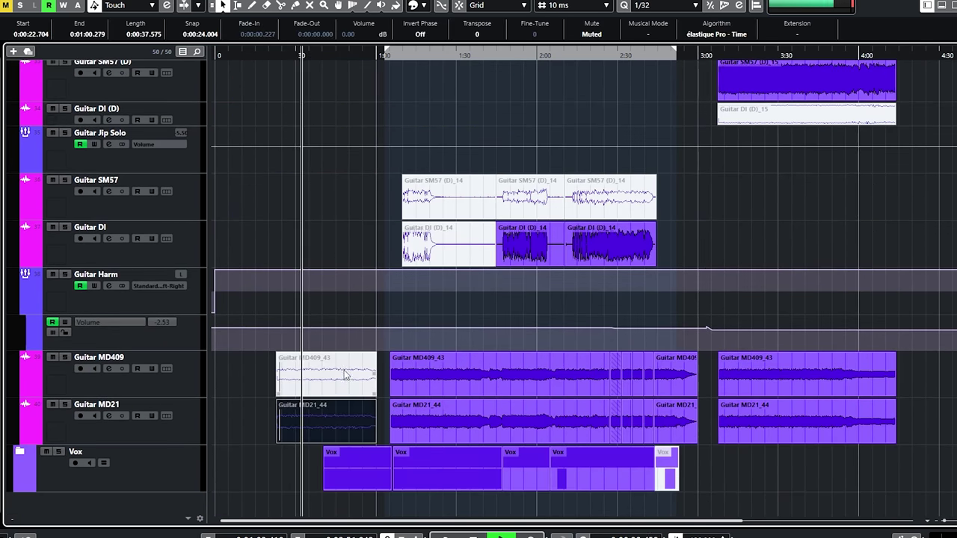
pyautogui.scroll(8, 352, 242)
pyautogui.scroll(8, 334, 336)
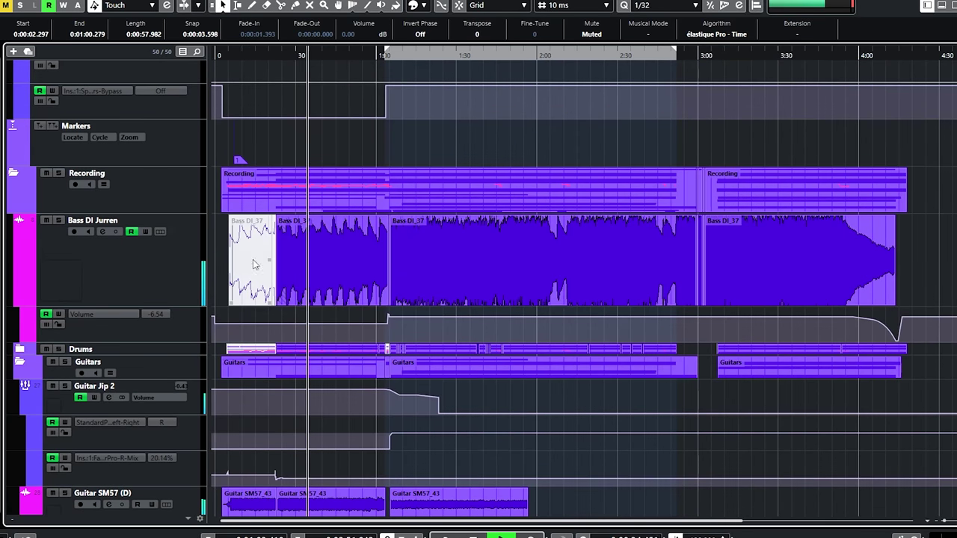
pyautogui.click(366, 62)
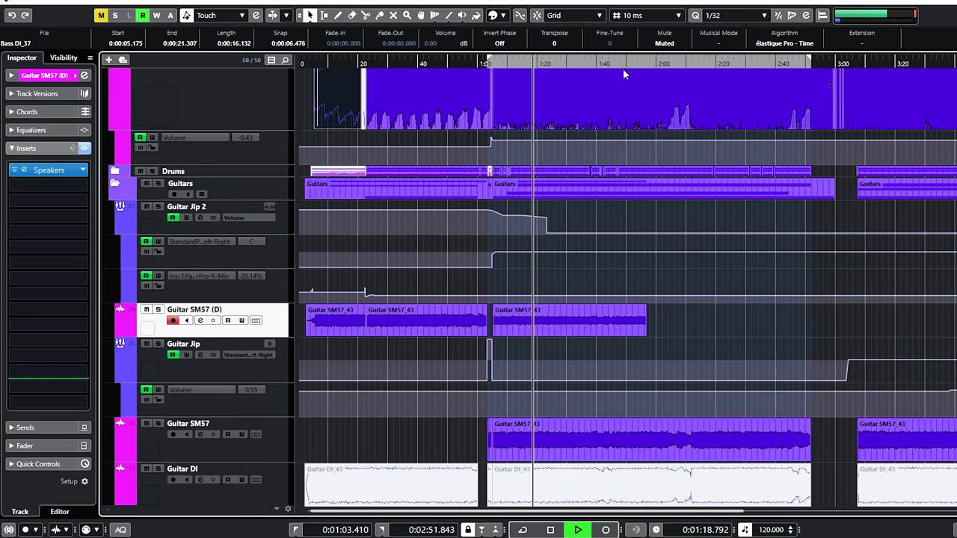
# Restart playback near 0:40 and enlarge and reposition the Speakers effect window
pyautogui.click(420, 64)
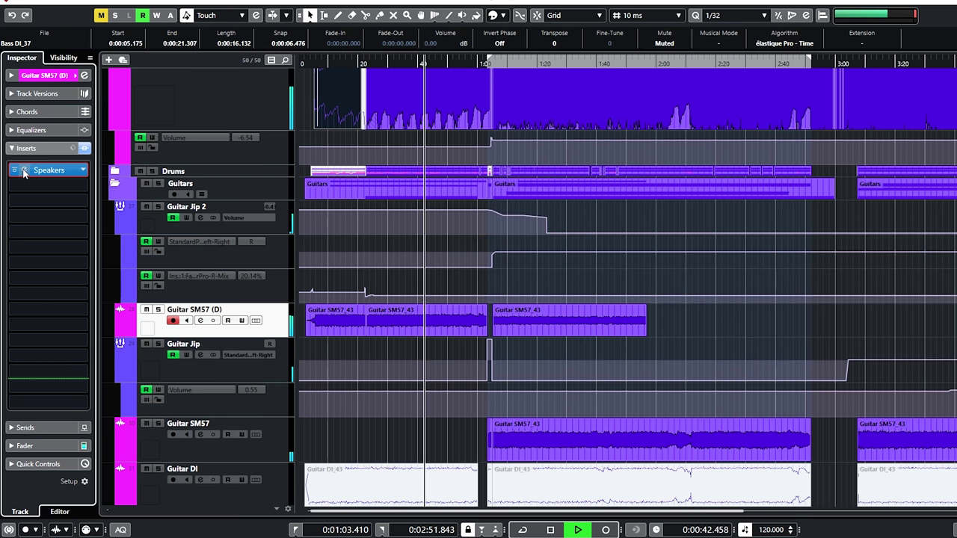
pyautogui.moveTo(572, 94); pyautogui.dragTo(598, 107)
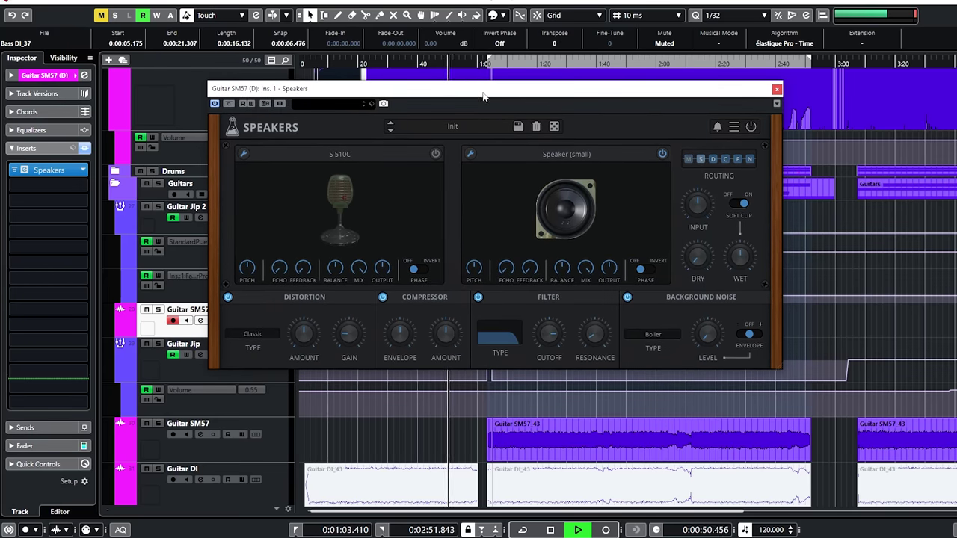
pyautogui.moveTo(779, 368); pyautogui.dragTo(953, 479)
pyautogui.moveTo(632, 94); pyautogui.dragTo(538, 65)
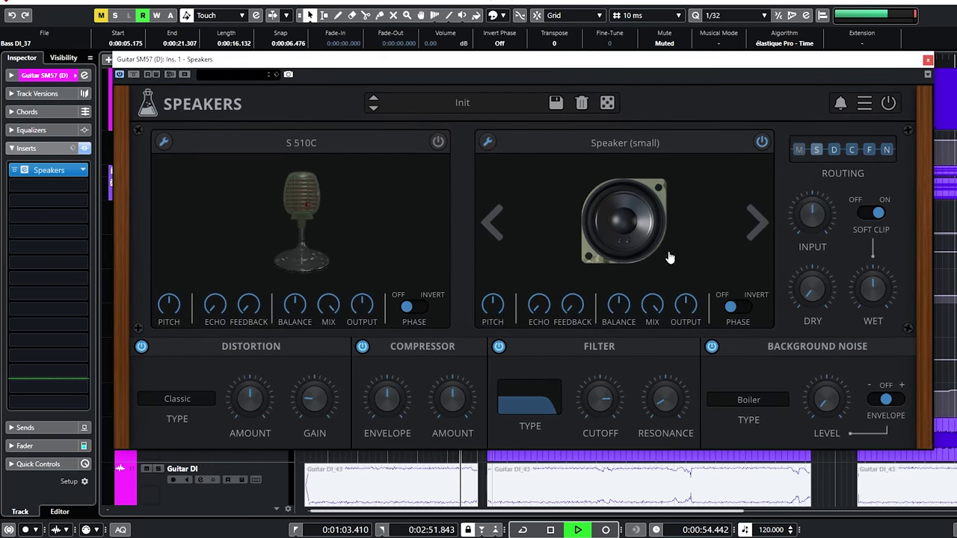
pyautogui.moveTo(421, 60); pyautogui.dragTo(441, 96)
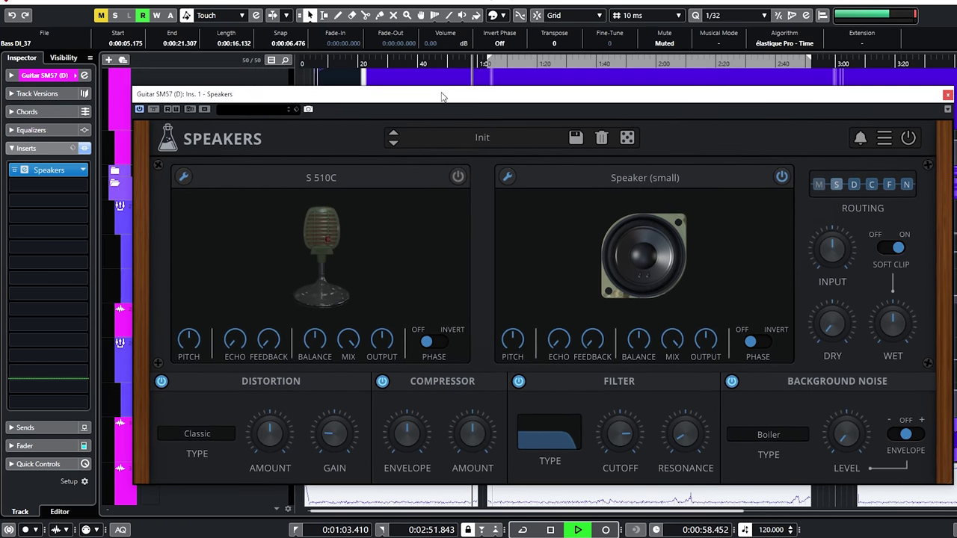
pyautogui.click(420, 64)
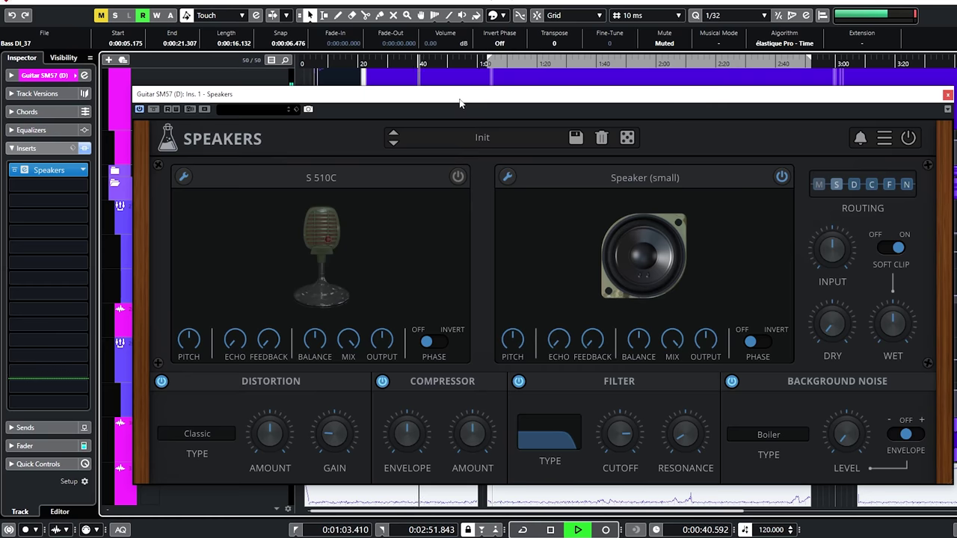
pyautogui.moveTo(460, 104); pyautogui.dragTo(511, 82)
# Solo the guitar, A/B the Speakers effect with Bypass, close its window, and solo Guitar Jip 2
pyautogui.click(158, 310)
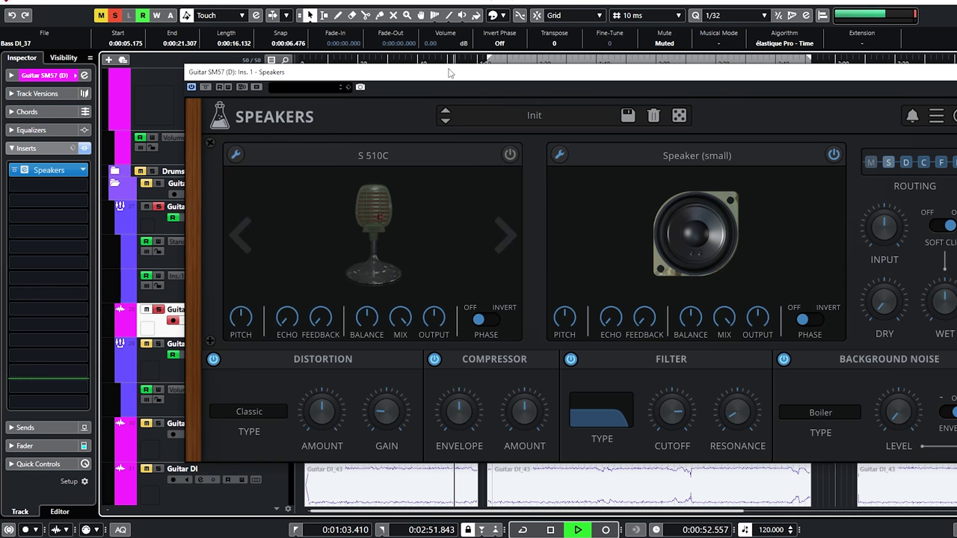
pyautogui.click(206, 87)
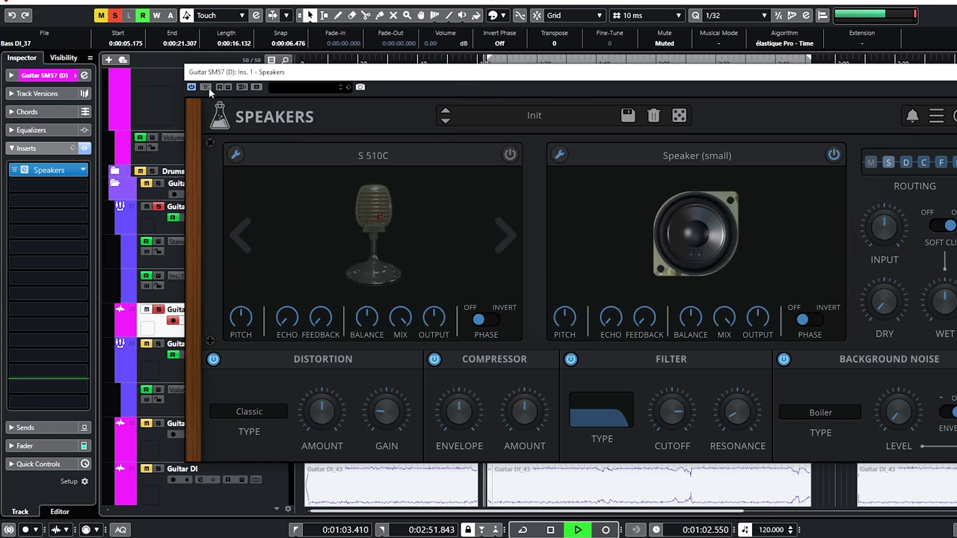
pyautogui.press('Escape')
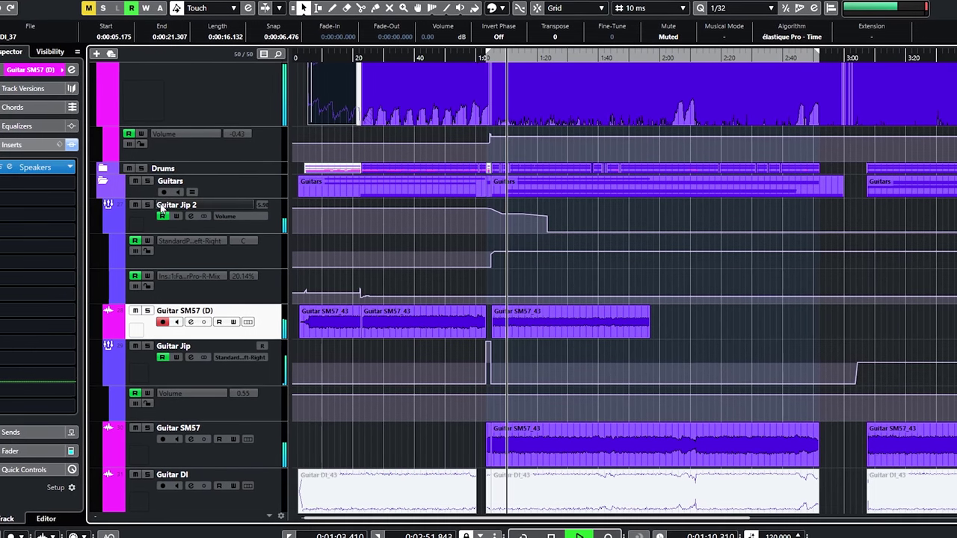
pyautogui.click(147, 204)
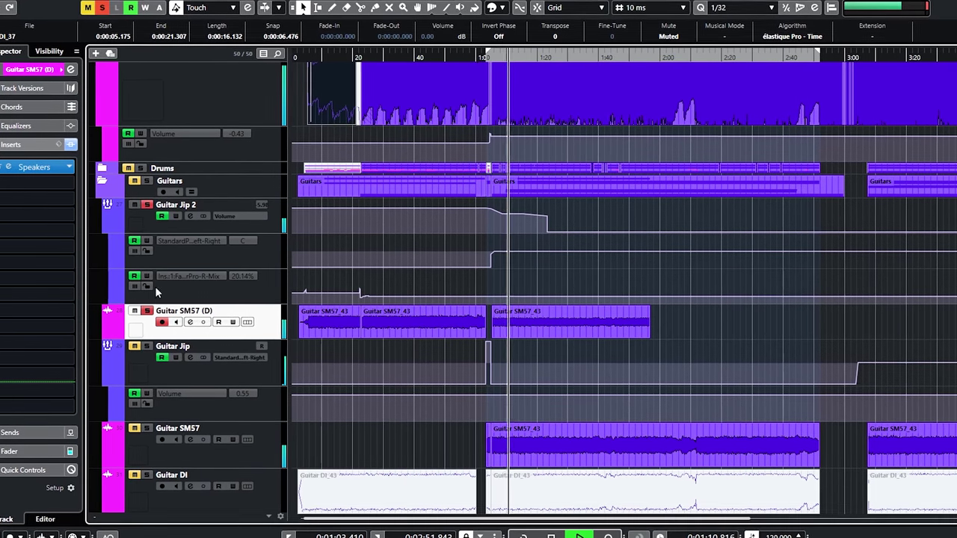
# Solo Guitar SM57, unsolo Guitar Jip 2, and show the Drums track's Speakers insert
pyautogui.click(146, 429)
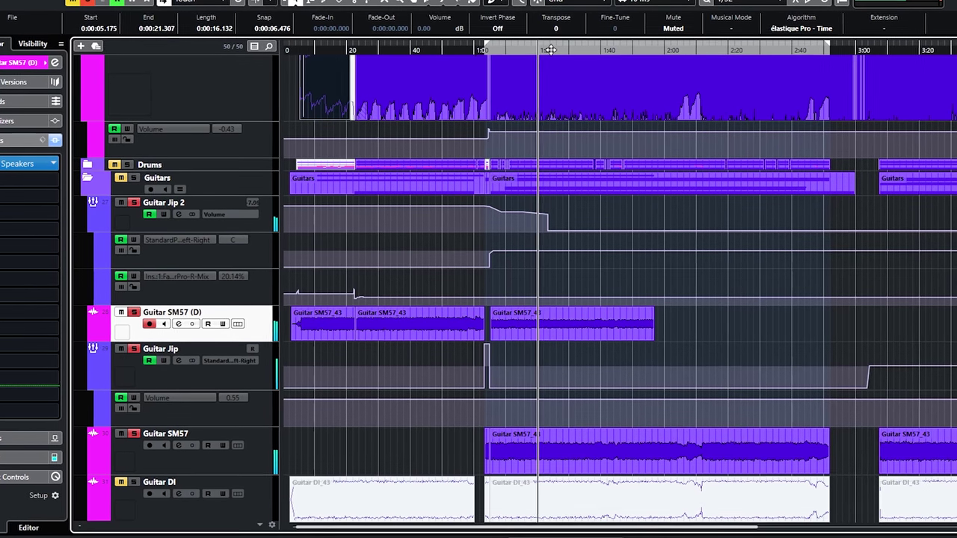
pyautogui.click(131, 203)
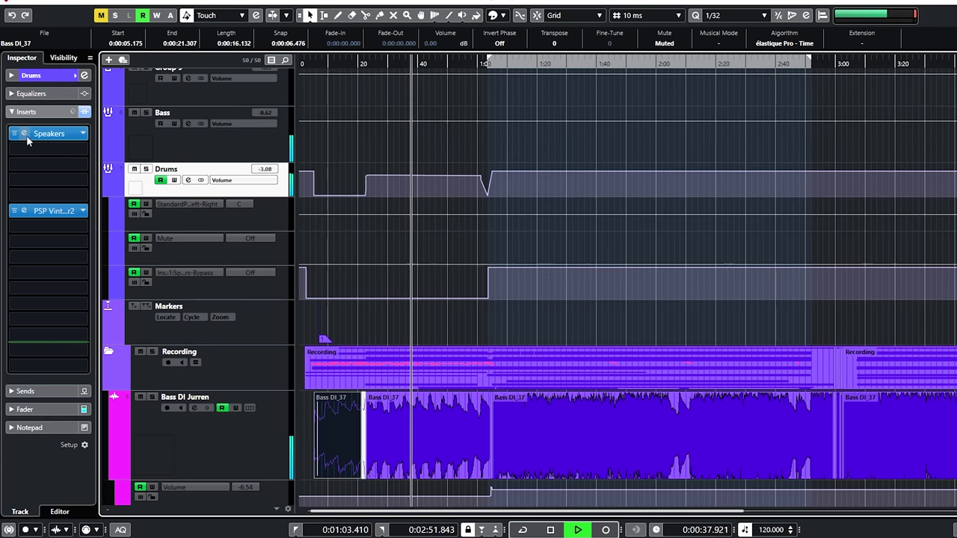
pyautogui.click(25, 134)
# Move the Drums Speakers window aside and jump playback between about 1:25 and 0:38 to hear its automation
pyautogui.moveTo(476, 94); pyautogui.dragTo(580, 138)
pyautogui.click(551, 67)
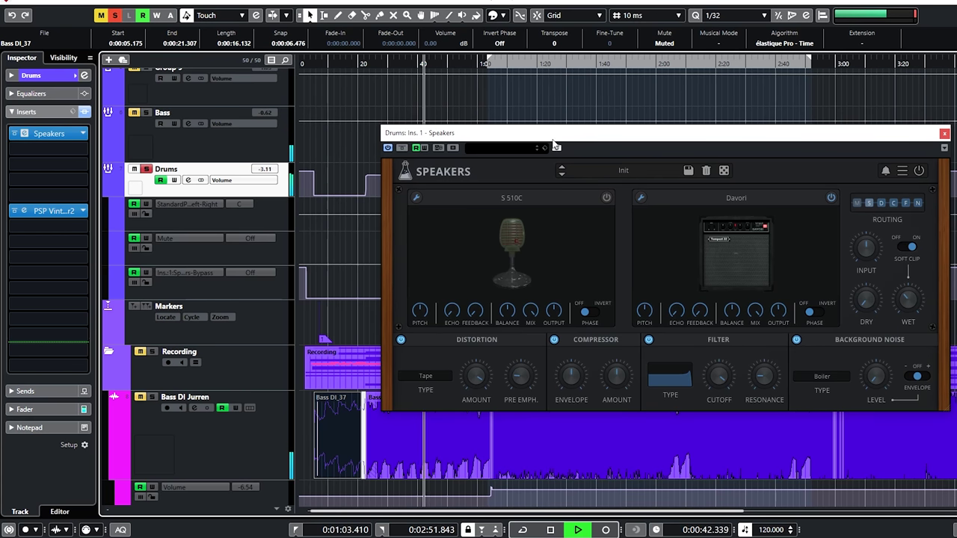
pyautogui.click(554, 66)
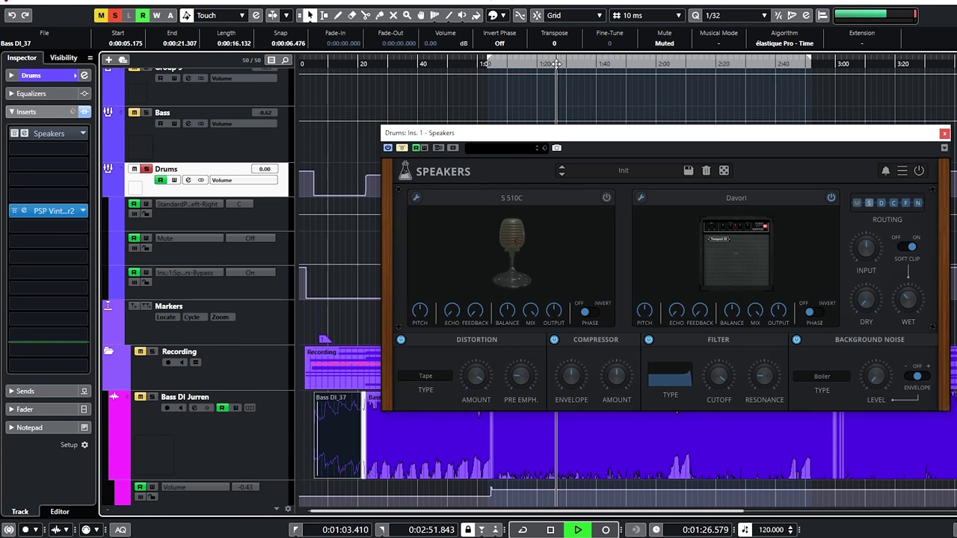
pyautogui.click(409, 63)
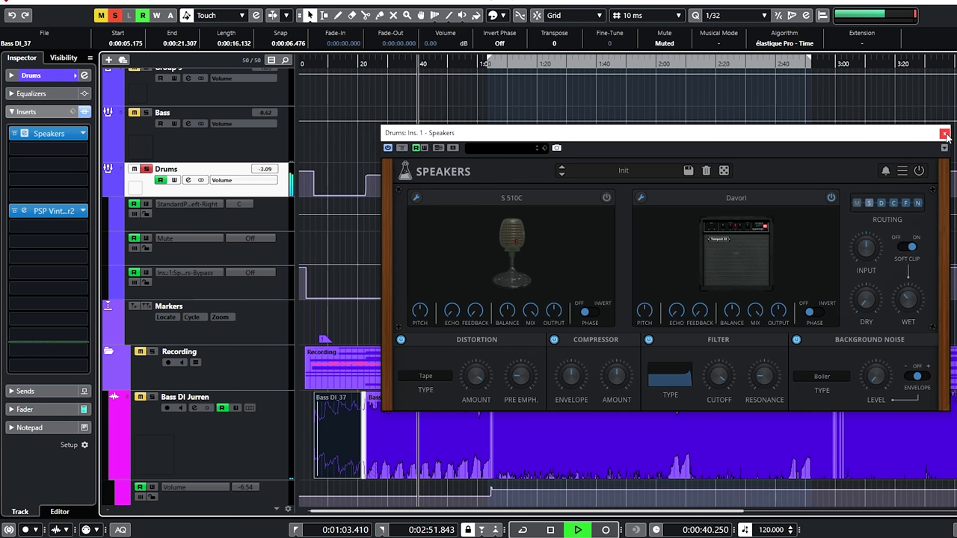
pyautogui.click(559, 63)
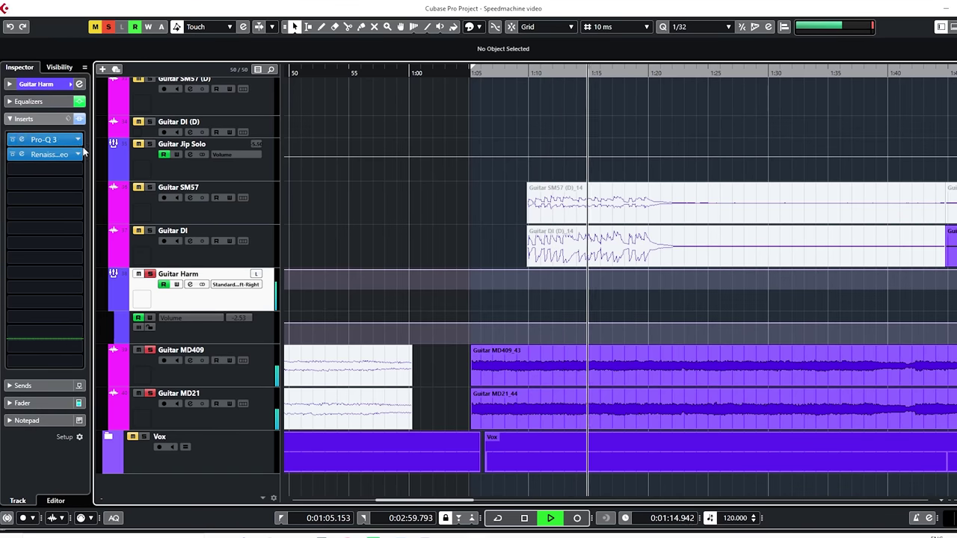
# Toggle the Guitar Harm inserts bypass on, off and on again, then return to its inserts view
pyautogui.click(79, 119)
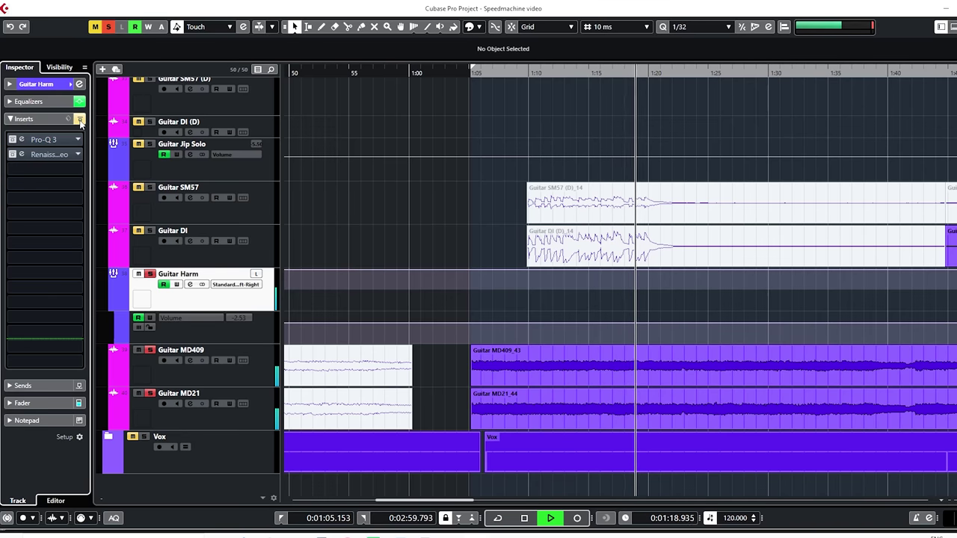
pyautogui.click(79, 120)
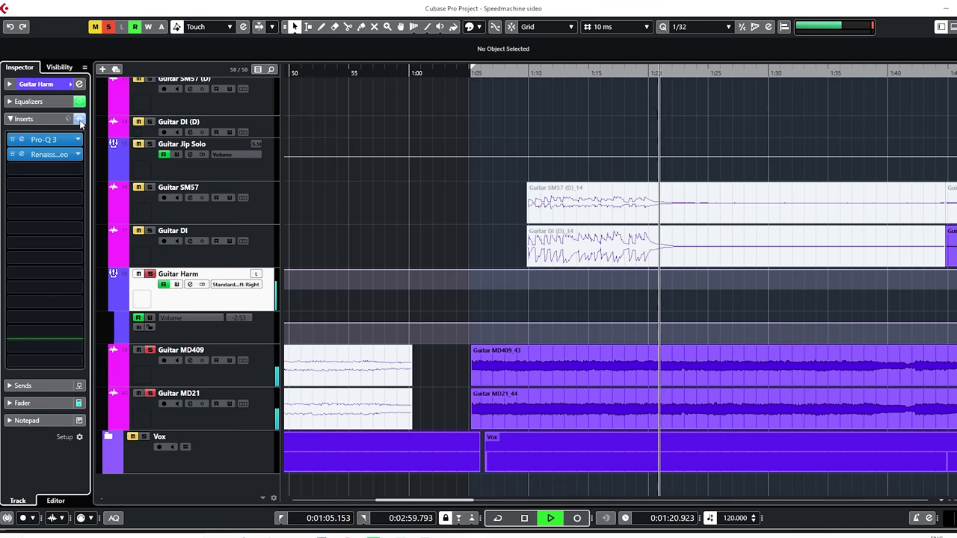
pyautogui.click(79, 119)
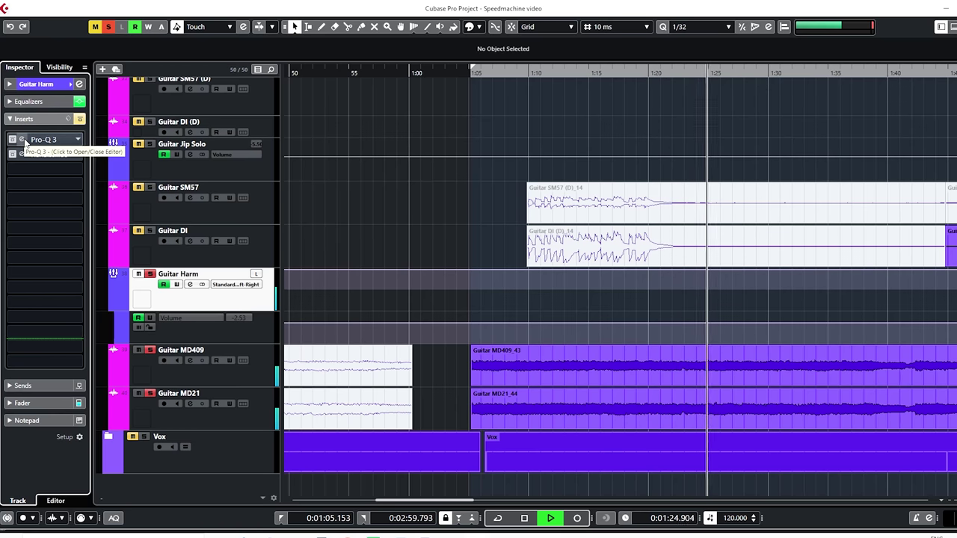
pyautogui.click(32, 400)
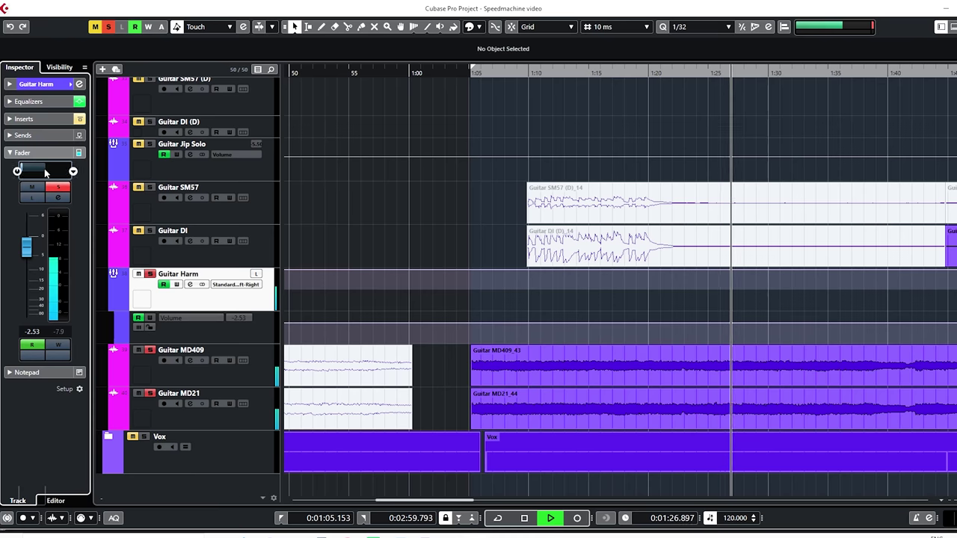
pyautogui.click(24, 119)
# Open Pro-Q 3, solo its 194 Hz band, open Renaissance Axx, and close the EQ window
pyautogui.click(22, 140)
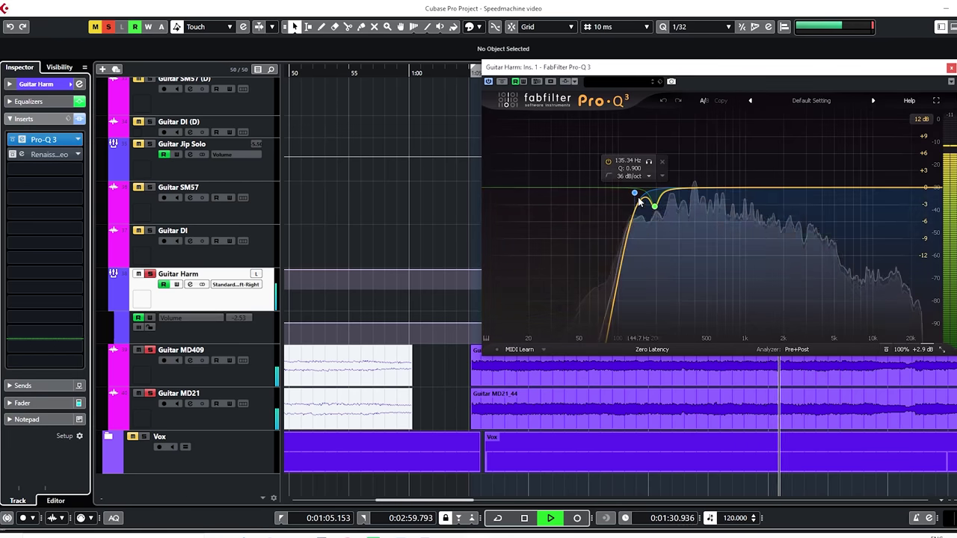
pyautogui.click(669, 225)
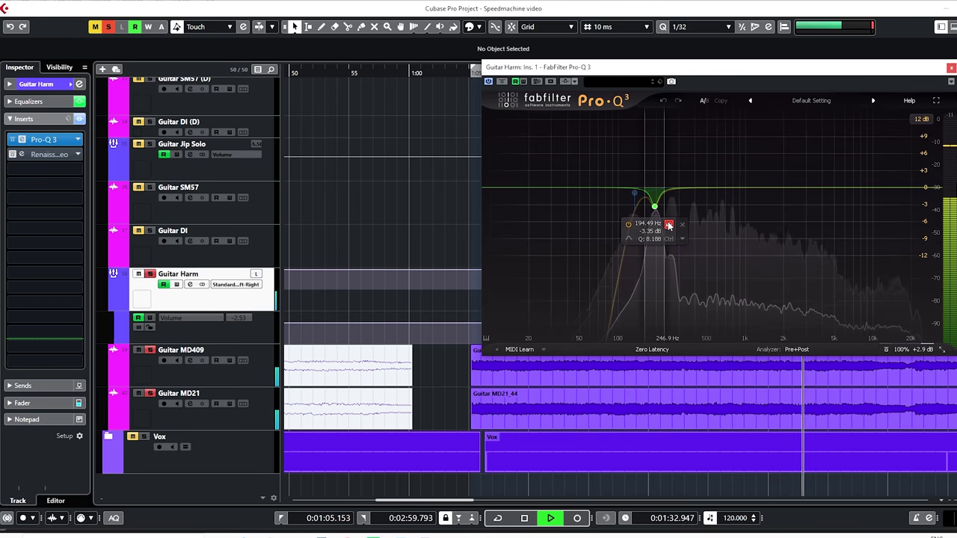
pyautogui.click(635, 196)
pyautogui.click(23, 155)
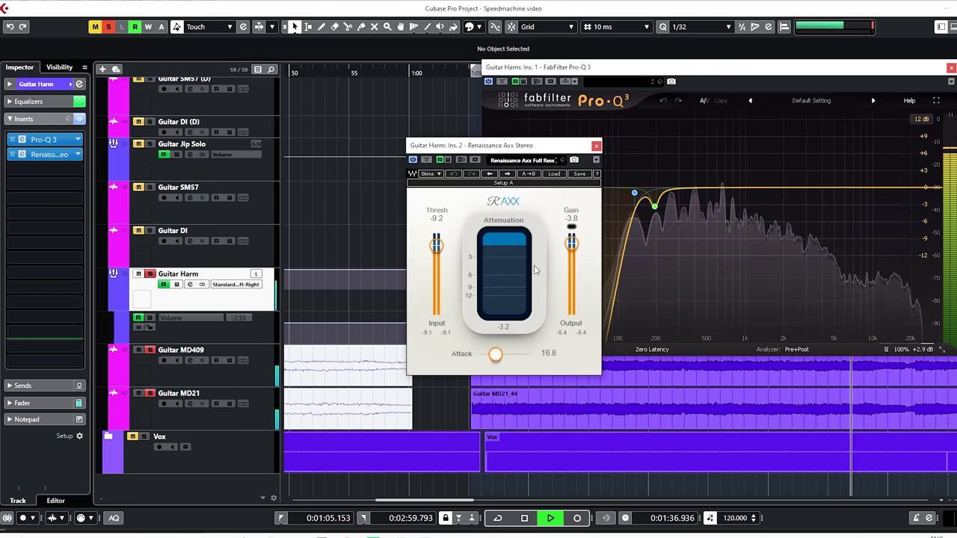
pyautogui.press('Escape')
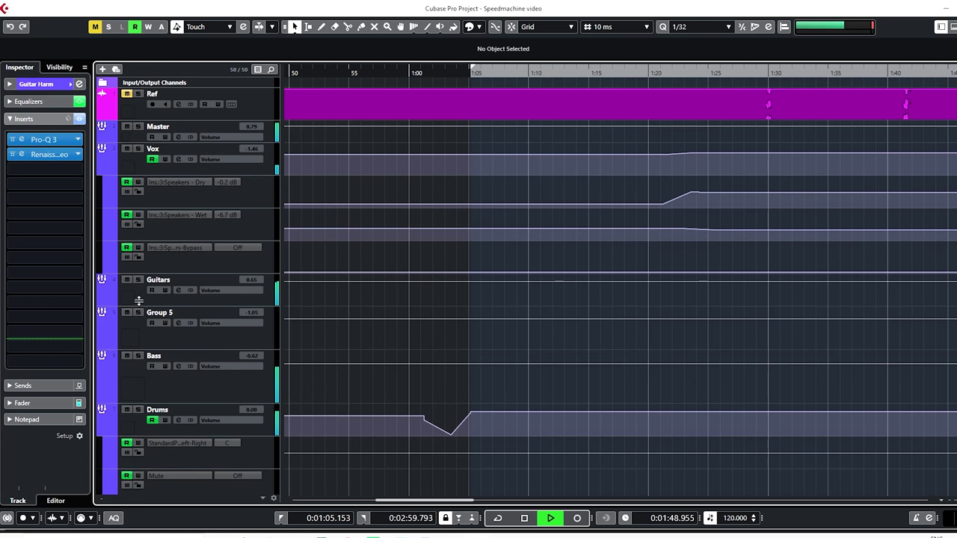
pyautogui.click(180, 305)
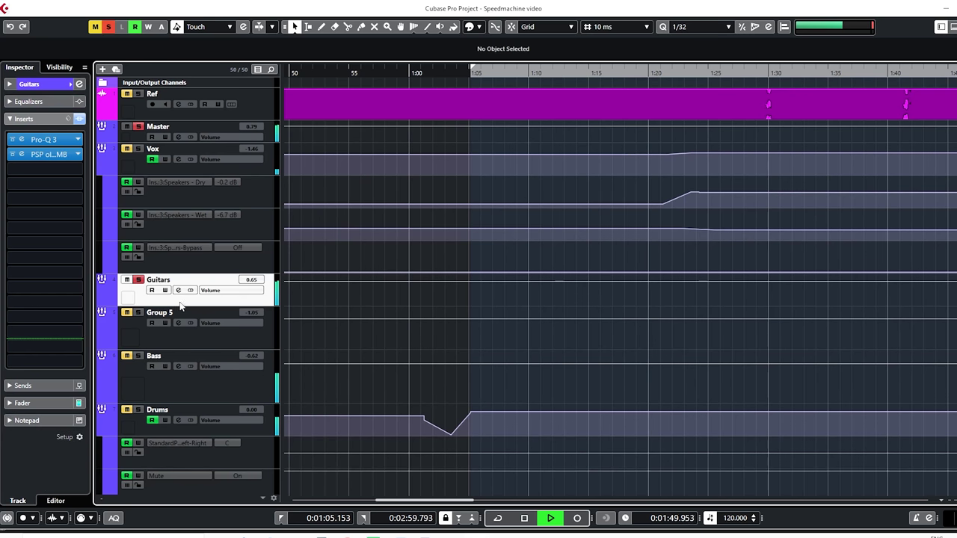
pyautogui.click(22, 141)
pyautogui.click(52, 154)
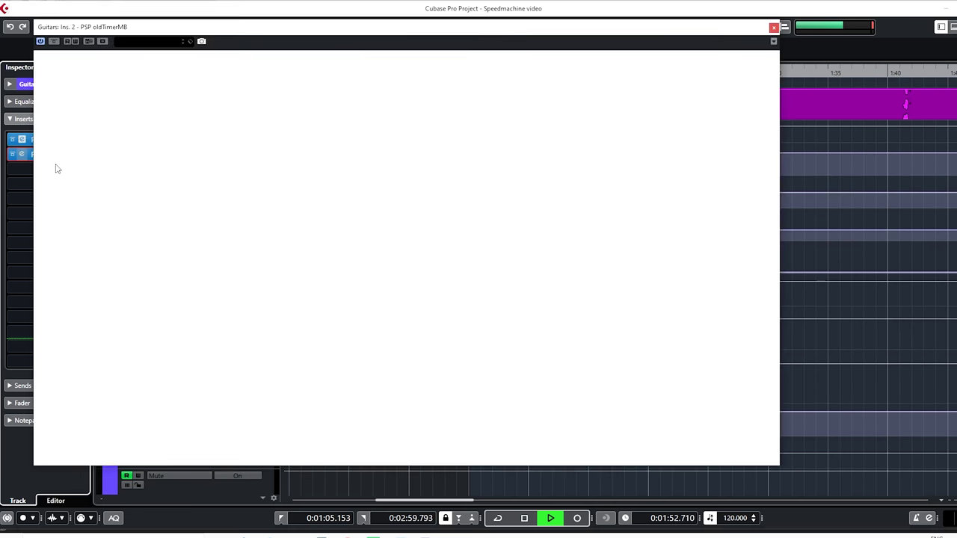
pyautogui.click(774, 28)
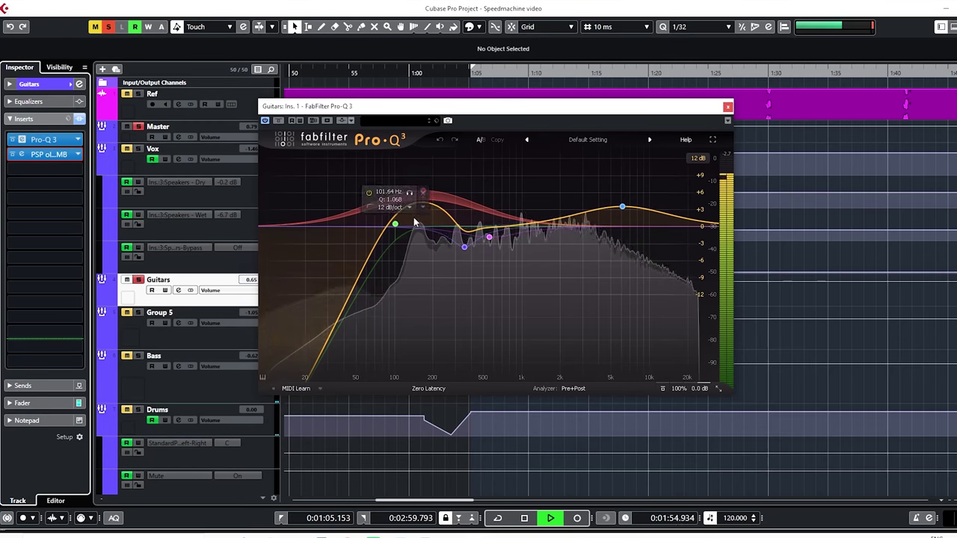
pyautogui.moveTo(478, 106); pyautogui.dragTo(526, 113)
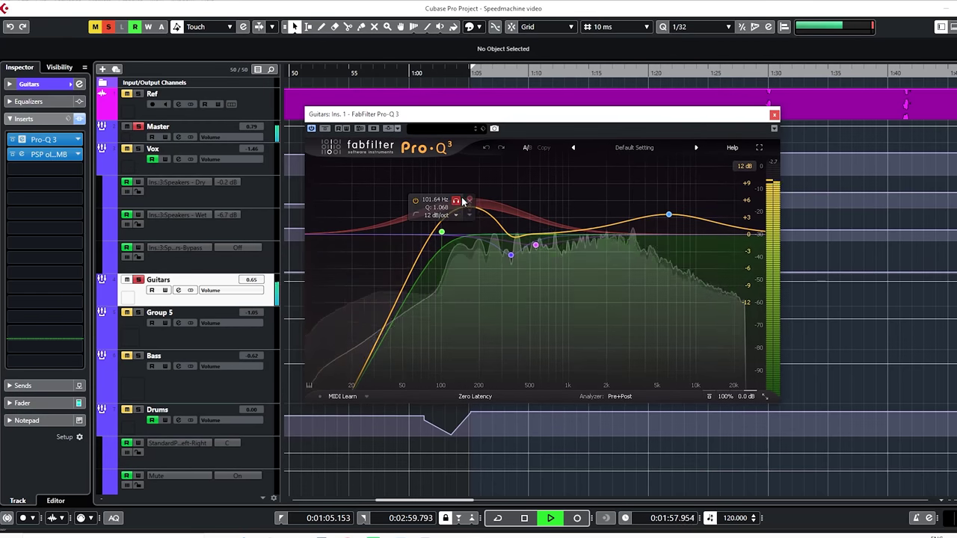
pyautogui.click(456, 201)
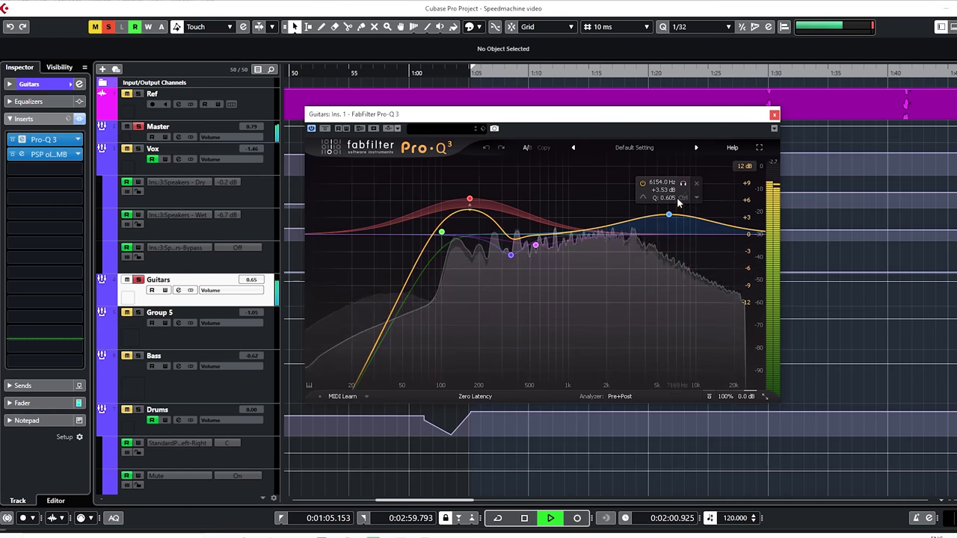
pyautogui.click(682, 184)
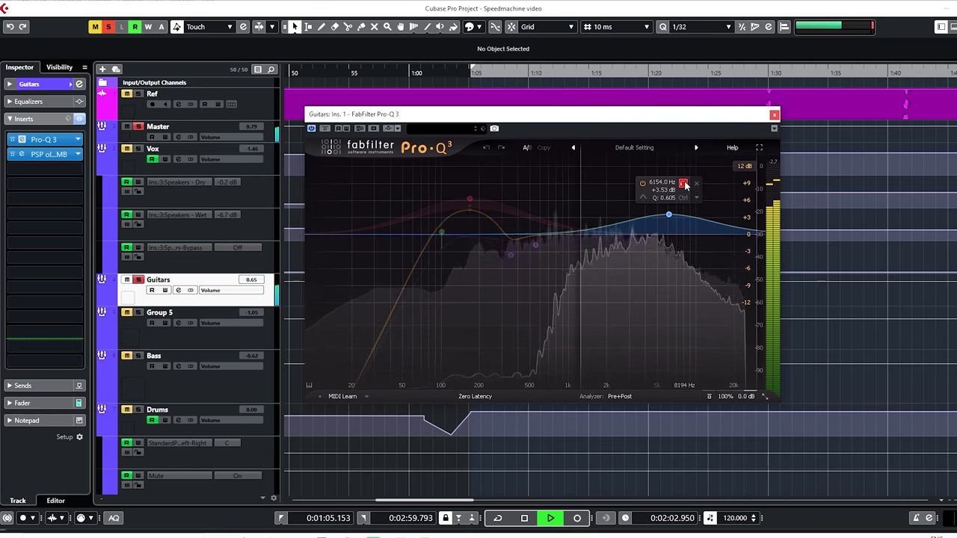
pyautogui.click(682, 184)
pyautogui.click(36, 155)
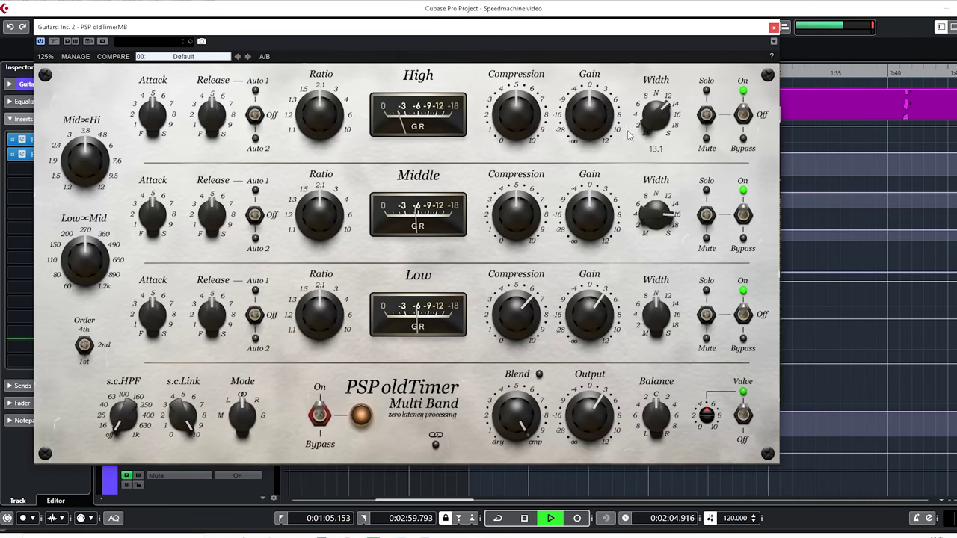
pyautogui.moveTo(544, 37); pyautogui.dragTo(662, 58)
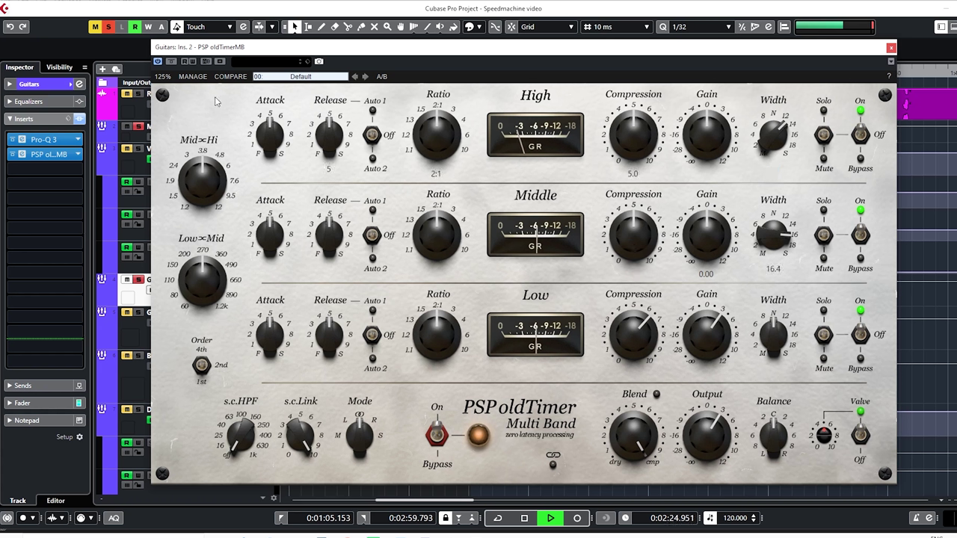
pyautogui.click(891, 47)
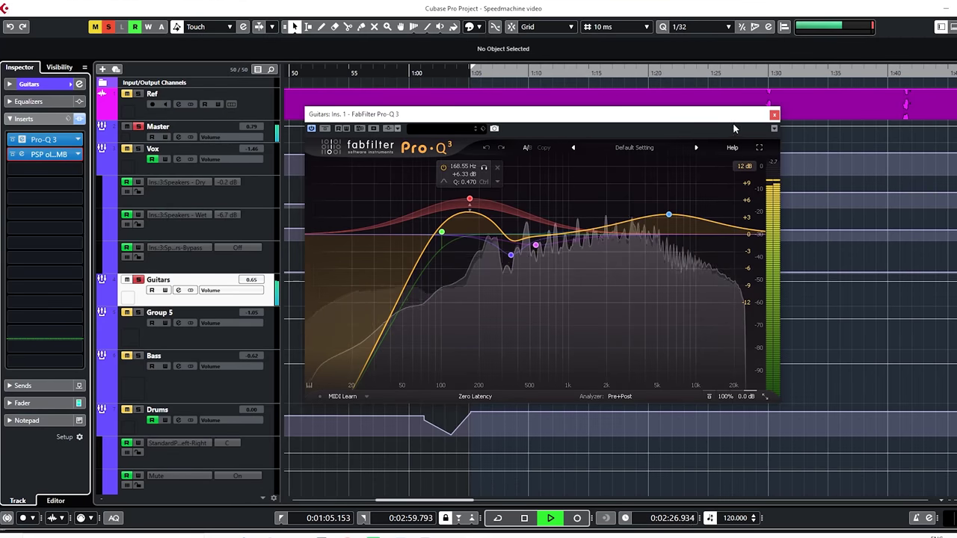
pyautogui.click(774, 115)
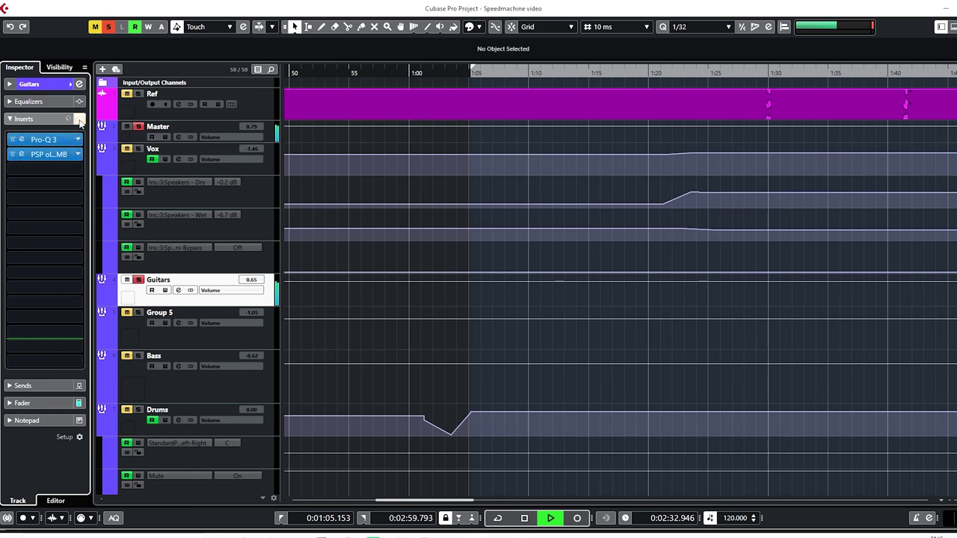
# Unsolo Master and Guitars, bypass the Guitars bus inserts, and select the Vox_34 and Vox Low_08 clips
pyautogui.click(139, 127)
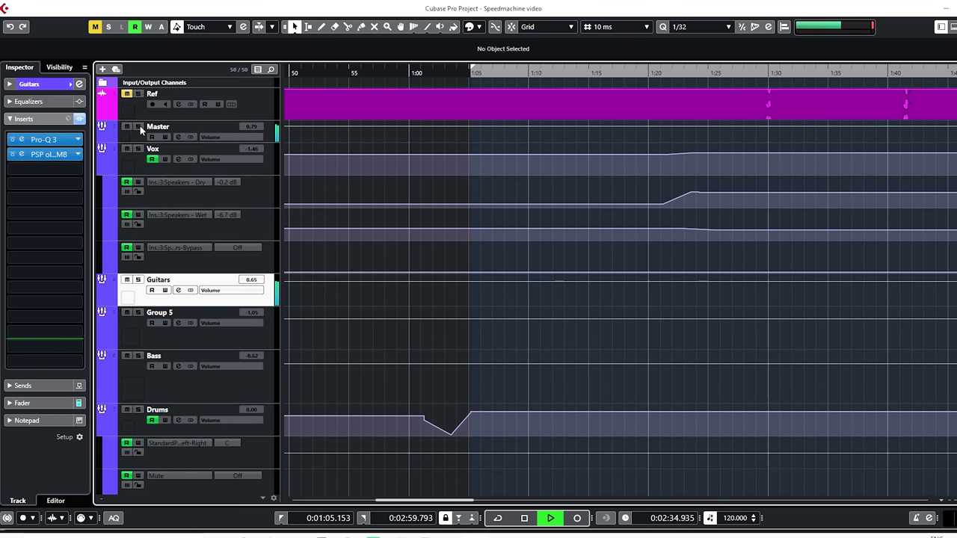
pyautogui.click(79, 120)
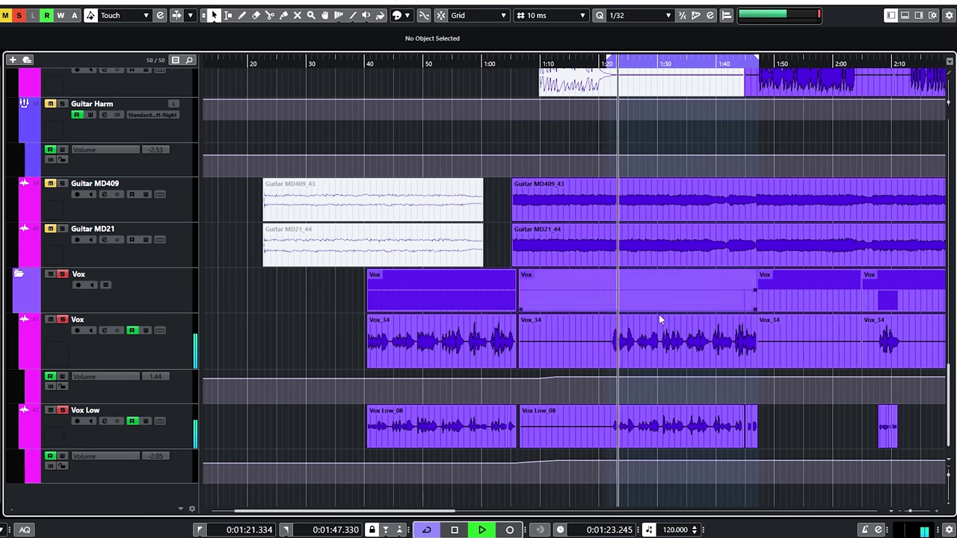
pyautogui.click(665, 361)
pyautogui.click(652, 416)
# Switch between the Vox_34 and Vox Low_08 clips to compare their settings, then mute Vox Low
pyautogui.press('Up')
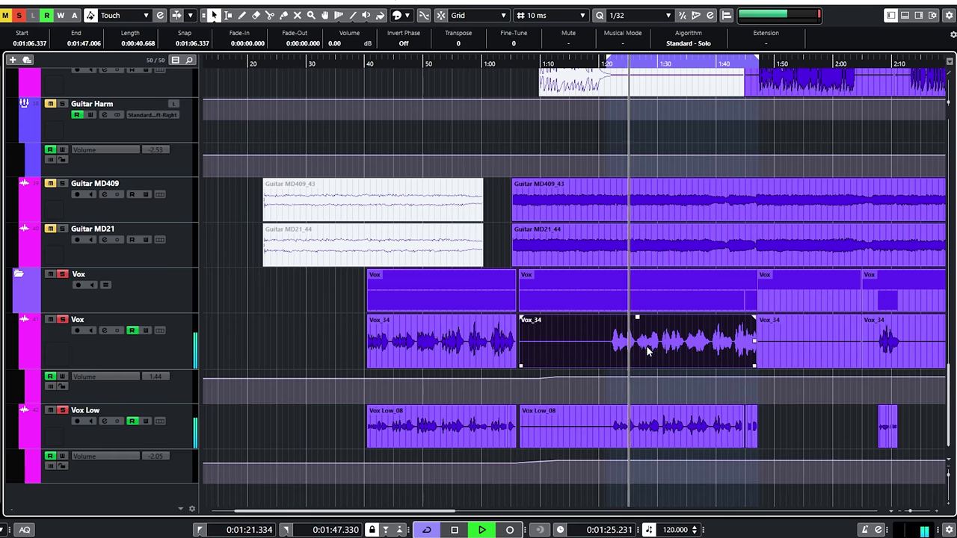
pyautogui.press('Down')
pyautogui.press('Up')
pyautogui.click(656, 353)
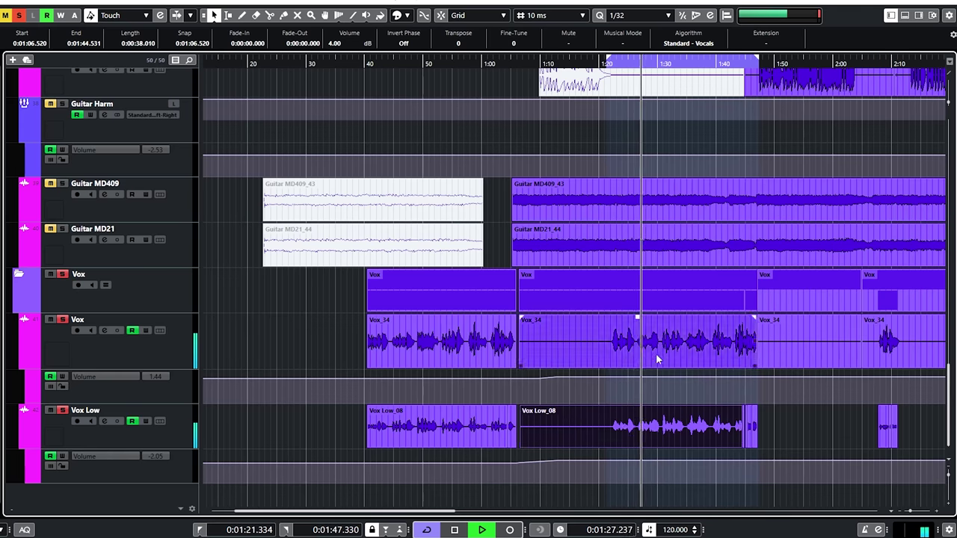
pyautogui.click(681, 439)
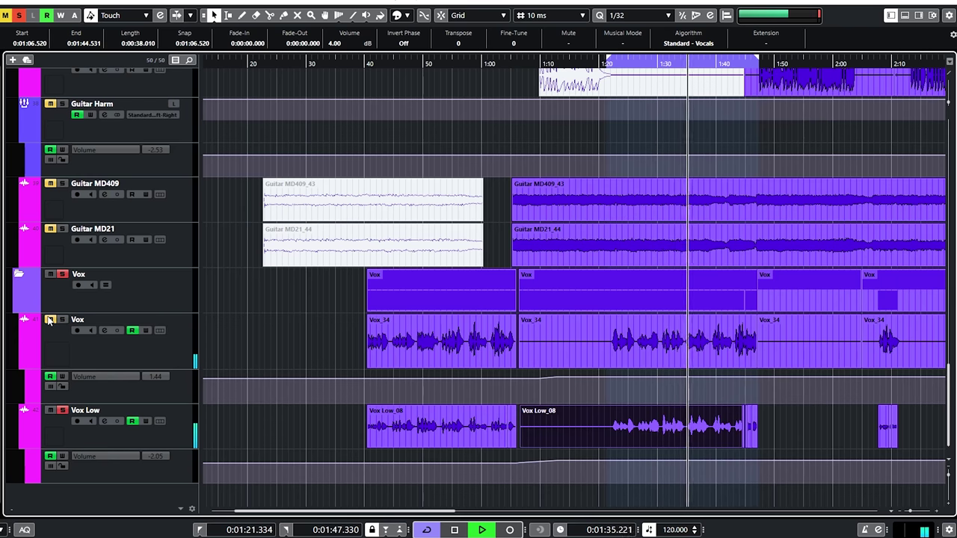
pyautogui.click(51, 413)
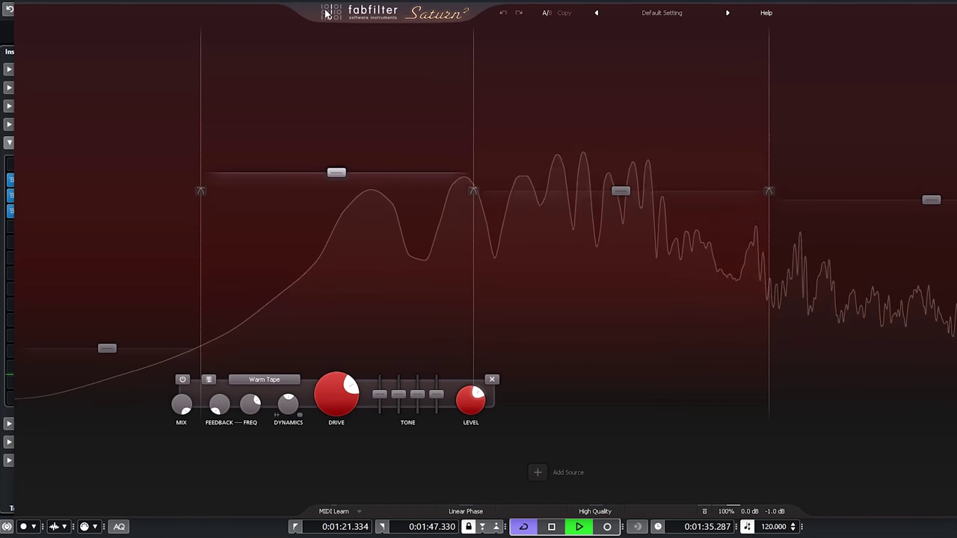
pyautogui.click(22, 179)
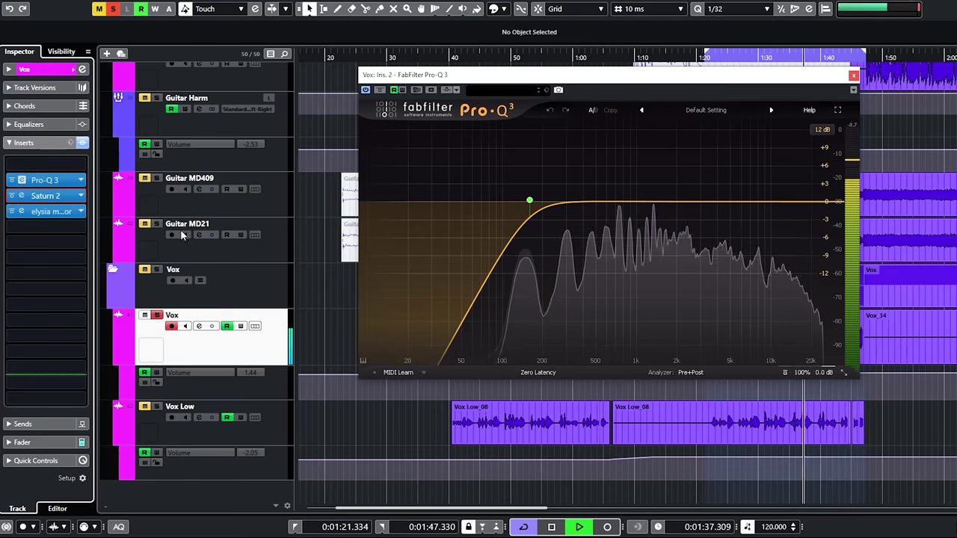
pyautogui.click(30, 212)
pyautogui.moveTo(598, 152); pyautogui.dragTo(580, 176)
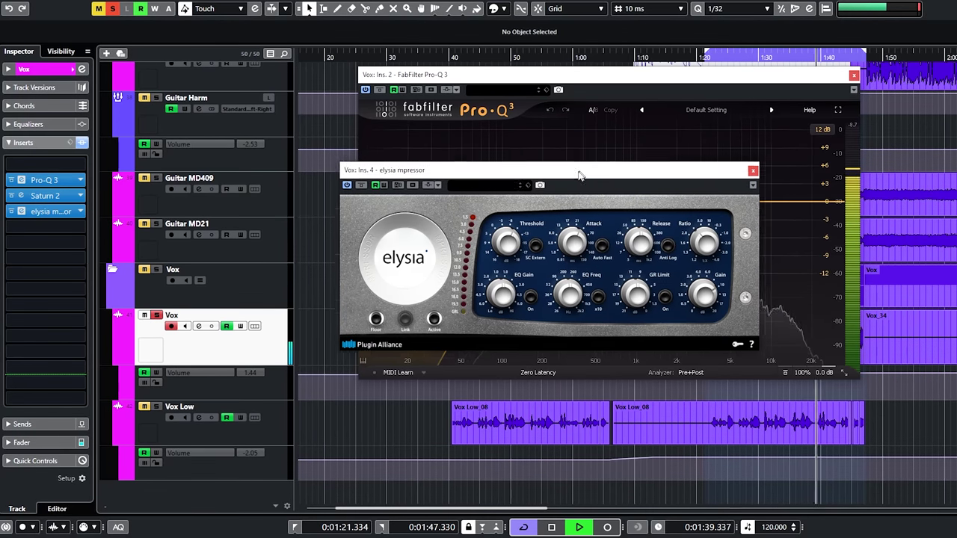
pyautogui.click(853, 75)
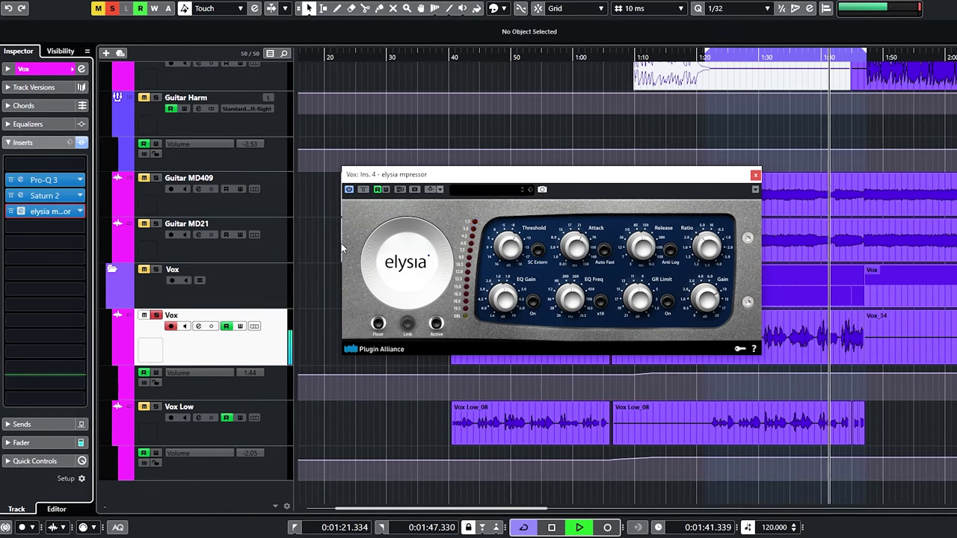
pyautogui.click(364, 190)
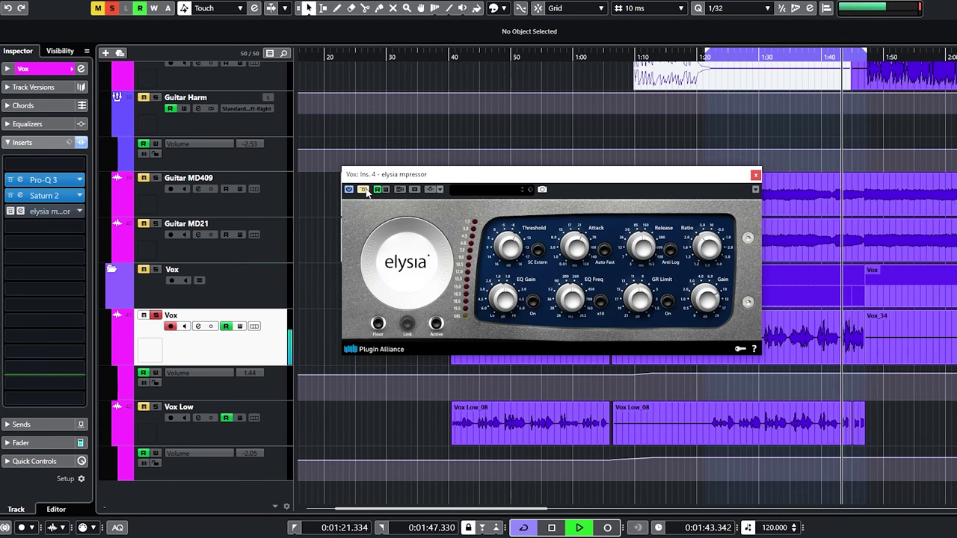
pyautogui.click(364, 191)
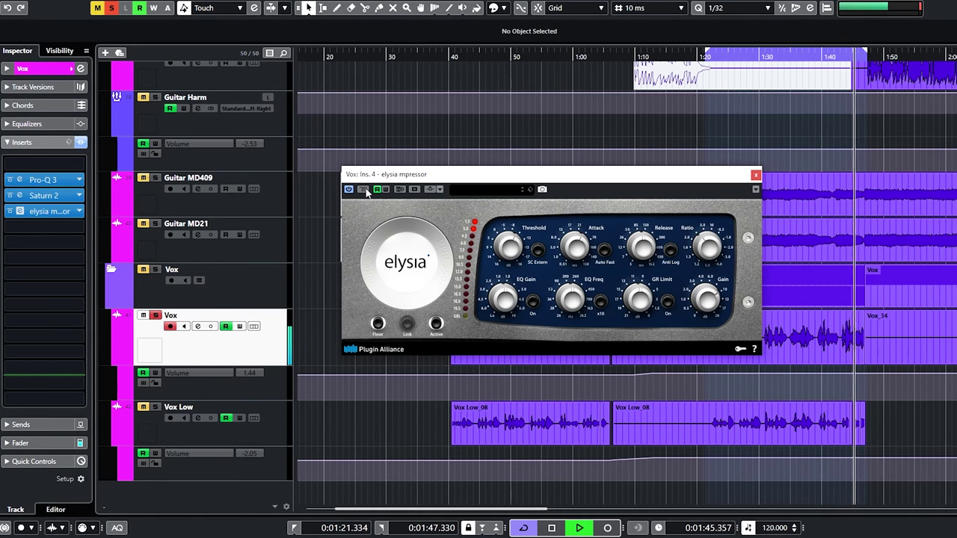
pyautogui.click(756, 175)
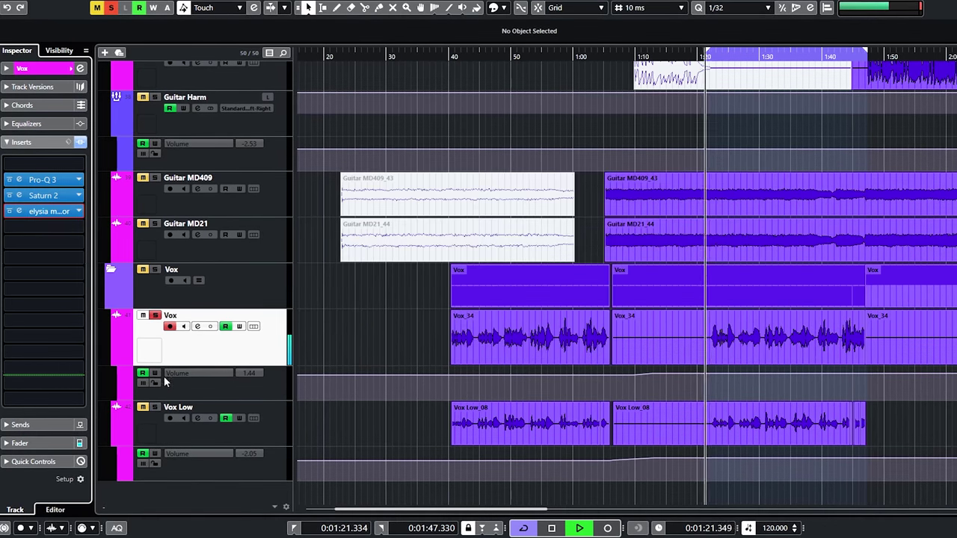
# Solo and select Vox Low, open its elysia mpressor, move the window, then close it
pyautogui.click(154, 407)
pyautogui.click(148, 429)
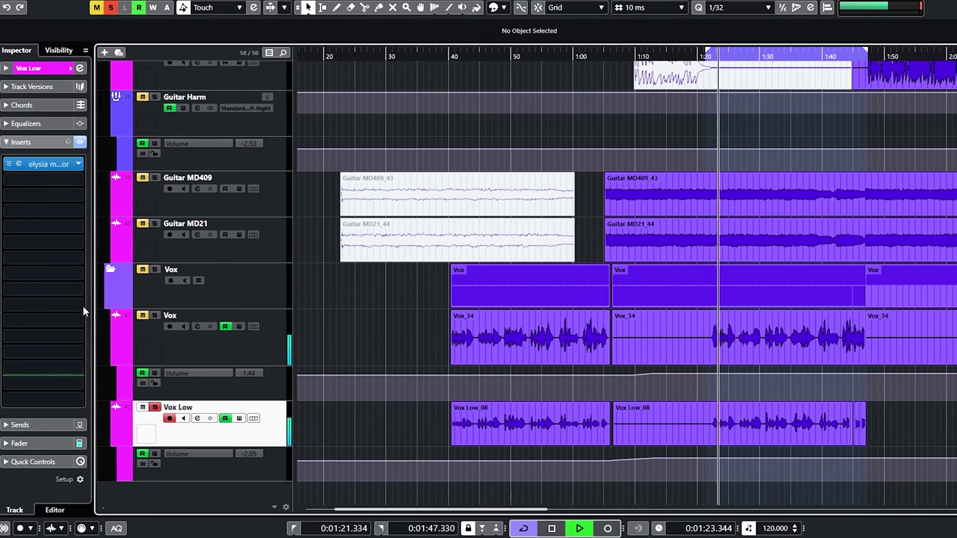
pyautogui.click(20, 164)
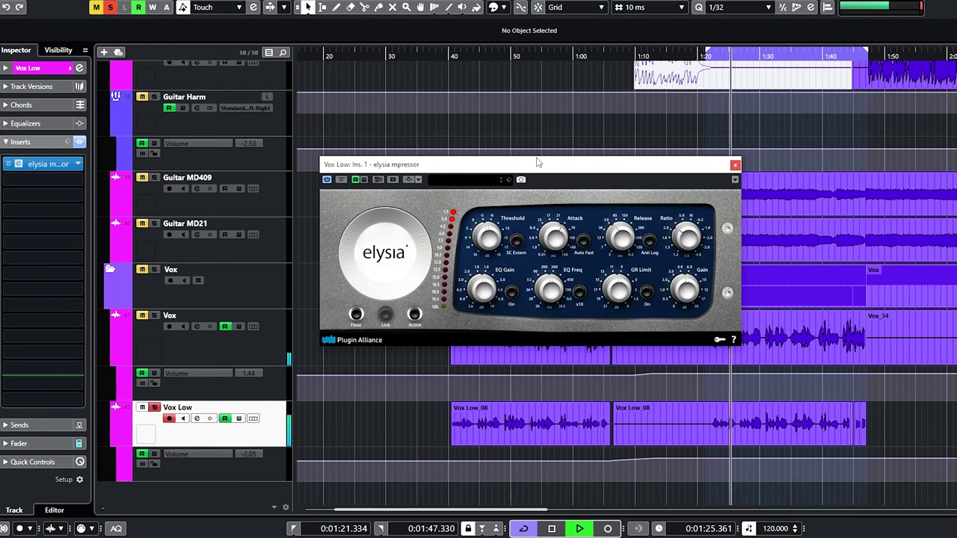
pyautogui.moveTo(536, 162); pyautogui.dragTo(631, 176)
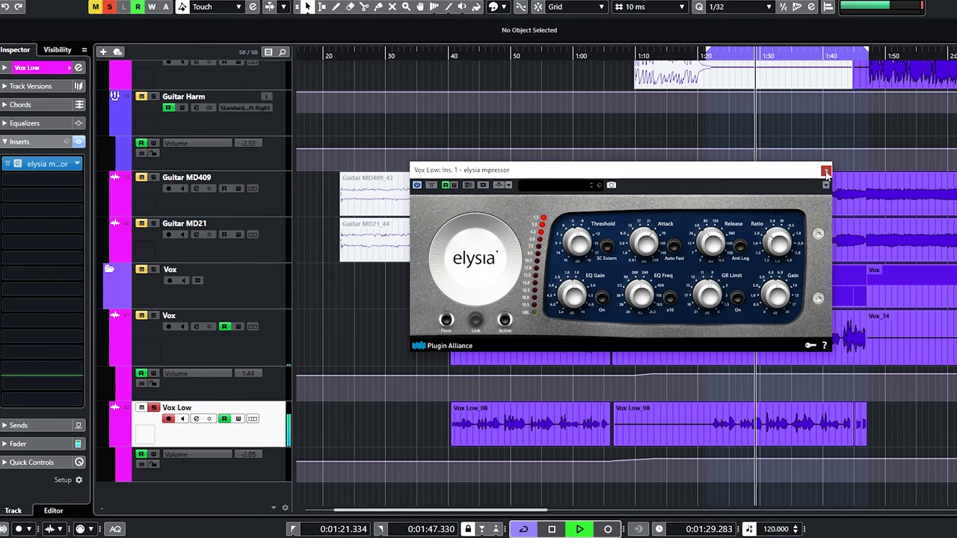
pyautogui.click(826, 173)
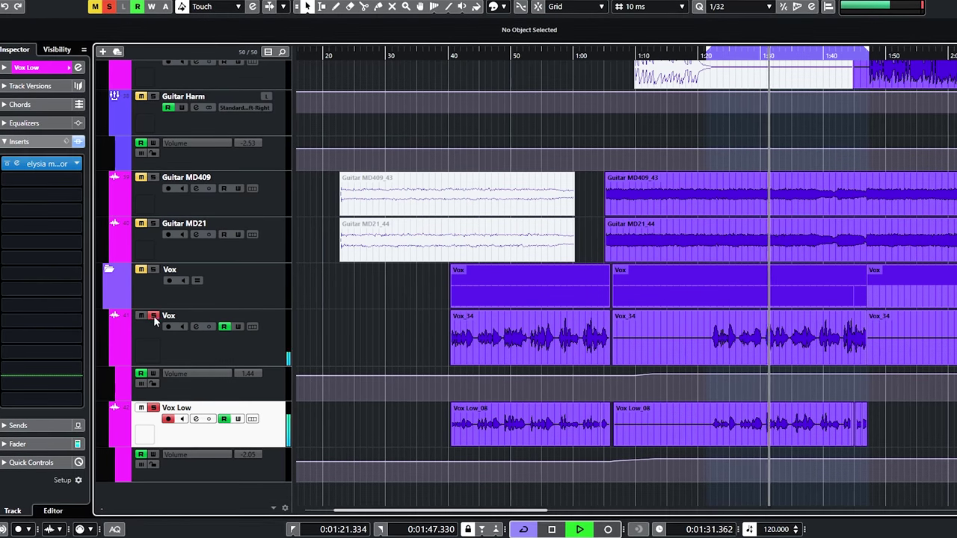
# Select the Vox bus, open its API-560 EQ, and A/B it with Bypass, leaving it enabled
pyautogui.scroll(10, 240, 324)
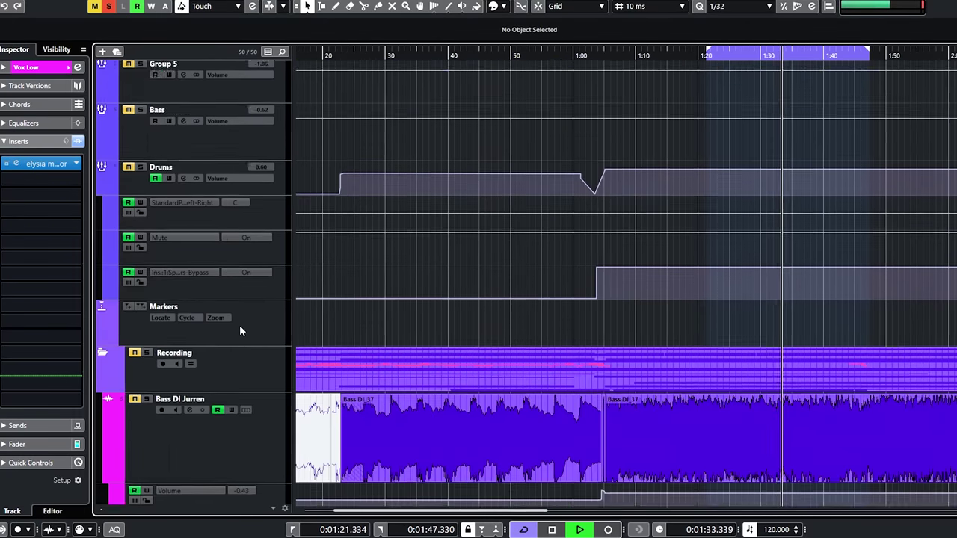
pyautogui.scroll(5, 239, 331)
pyautogui.click(225, 153)
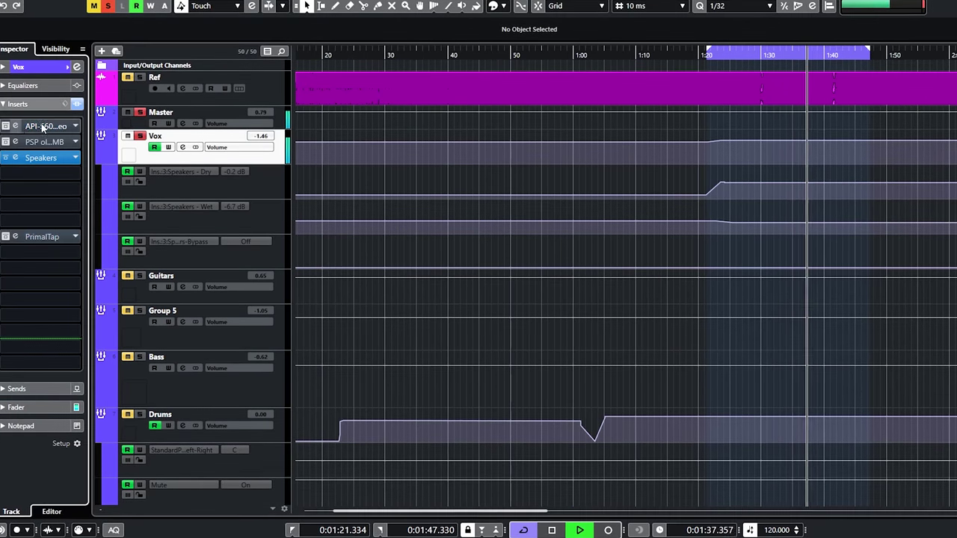
pyautogui.click(43, 128)
pyautogui.moveTo(656, 93); pyautogui.dragTo(680, 101)
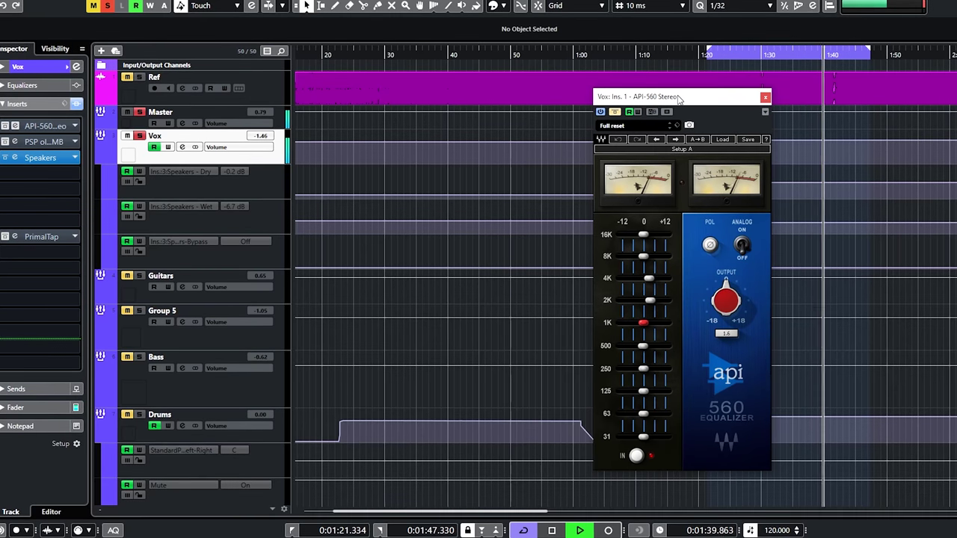
pyautogui.click(614, 112)
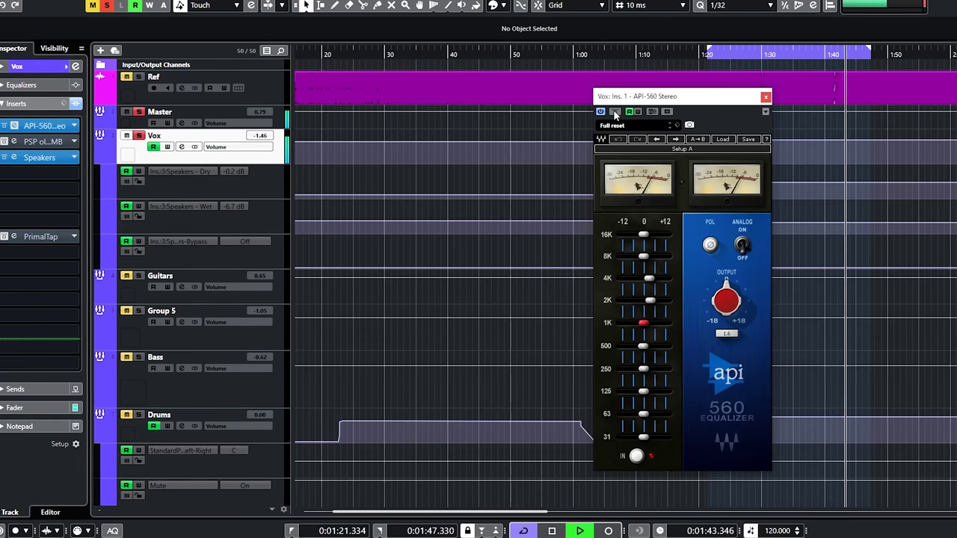
pyautogui.click(614, 112)
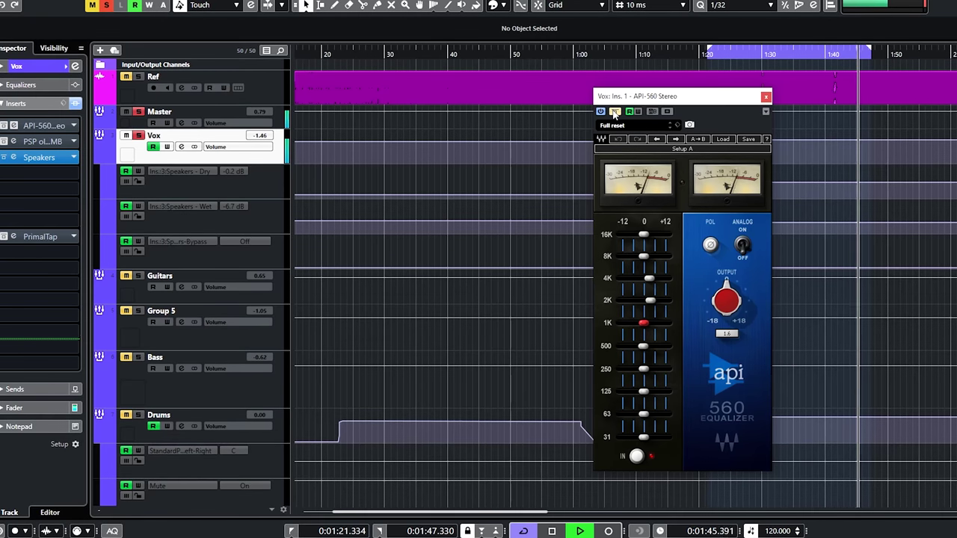
pyautogui.click(614, 113)
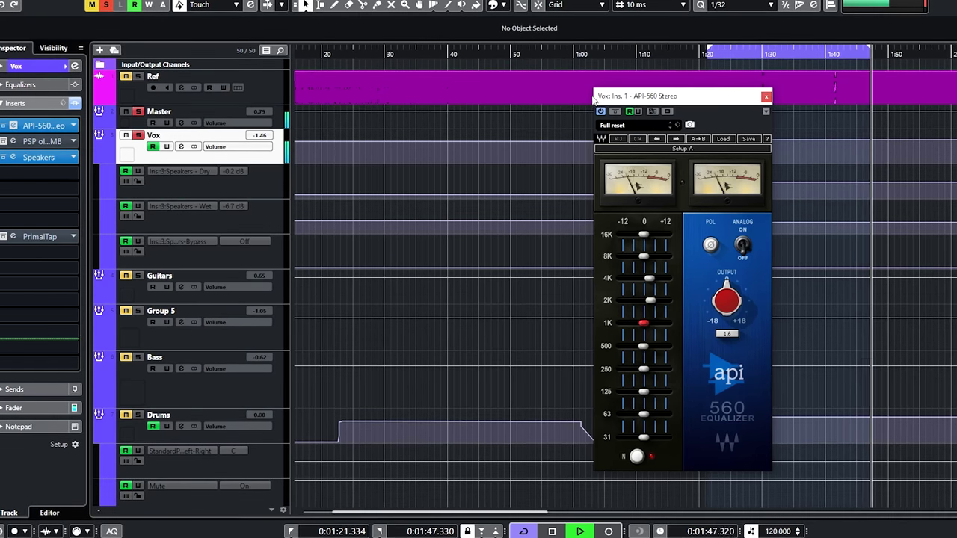
pyautogui.click(3, 142)
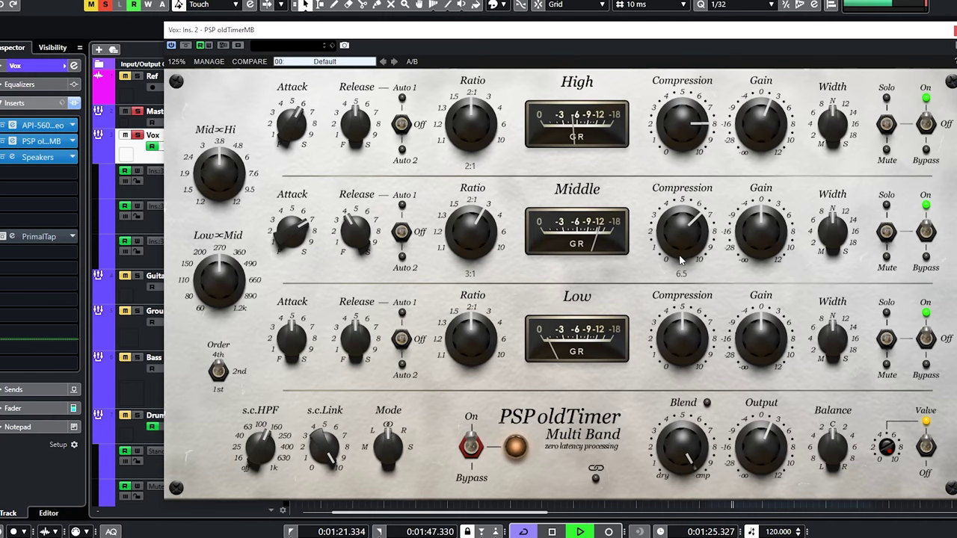
# Move the PSP oldTimerMB window into place and switch the multiband compressor back on
pyautogui.moveTo(667, 44); pyautogui.dragTo(683, 31)
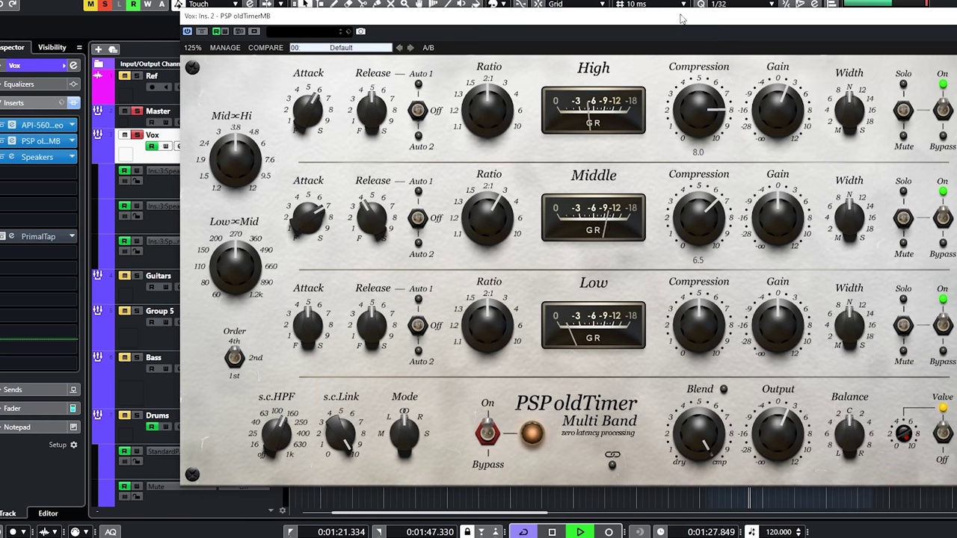
pyautogui.click(202, 31)
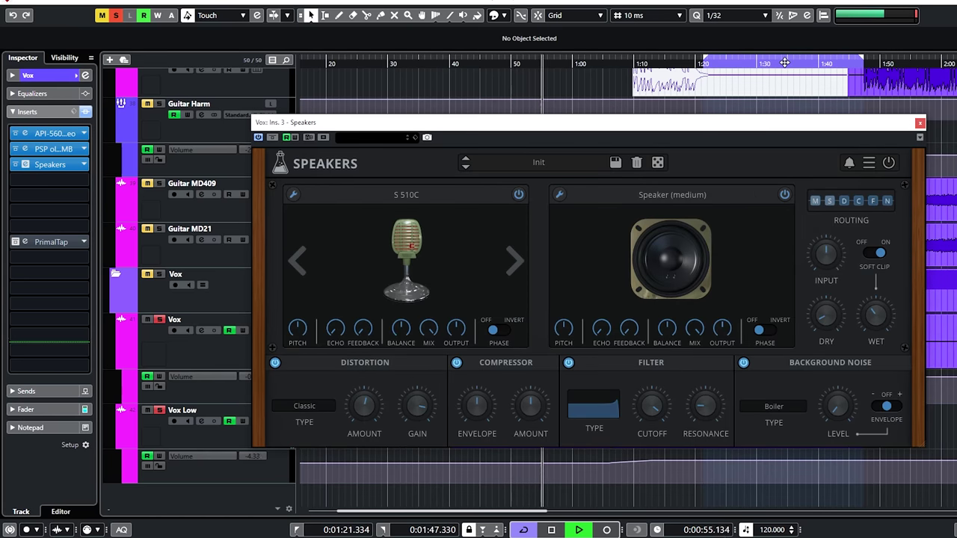
# Jump playback to about 1:34, close Speakers, and A/B the PrimalTap delay, leaving it on
pyautogui.click(784, 63)
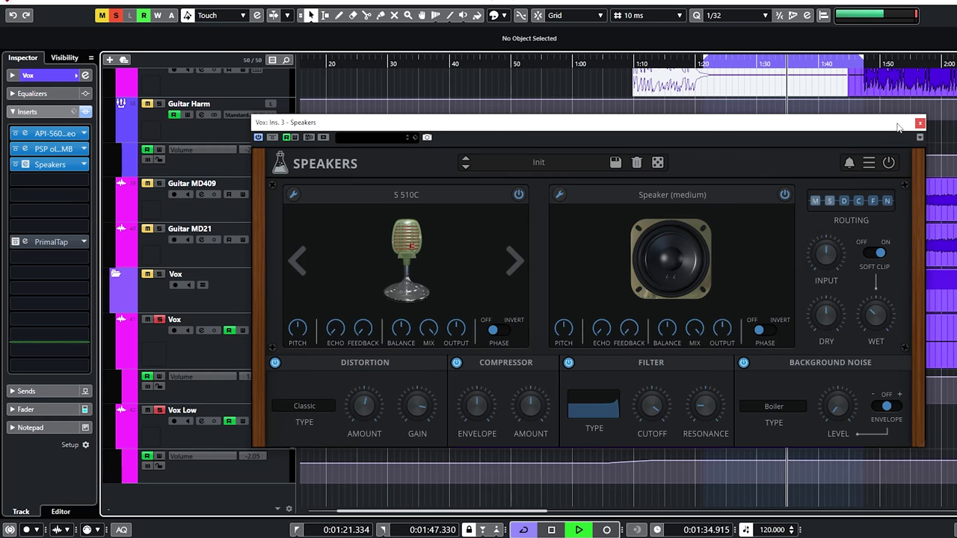
pyautogui.click(919, 123)
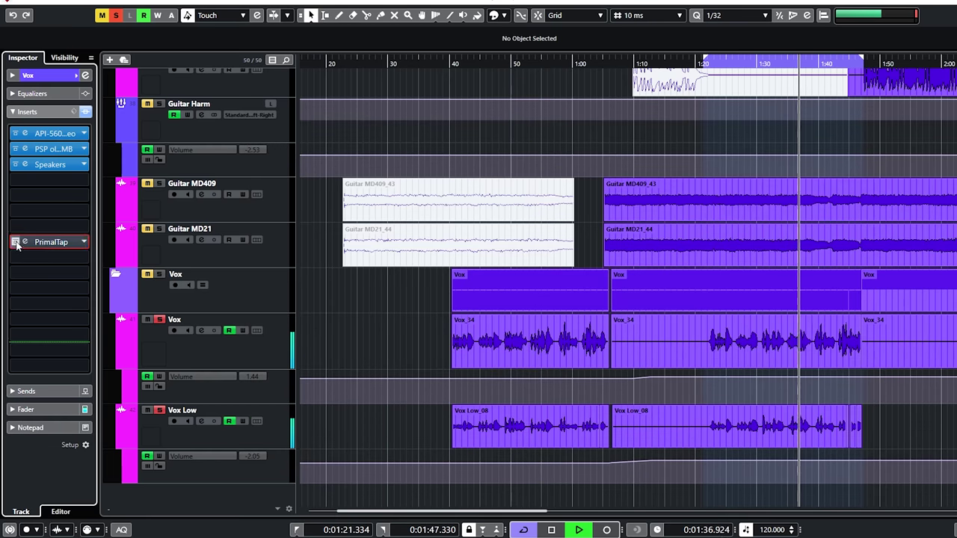
pyautogui.click(16, 245)
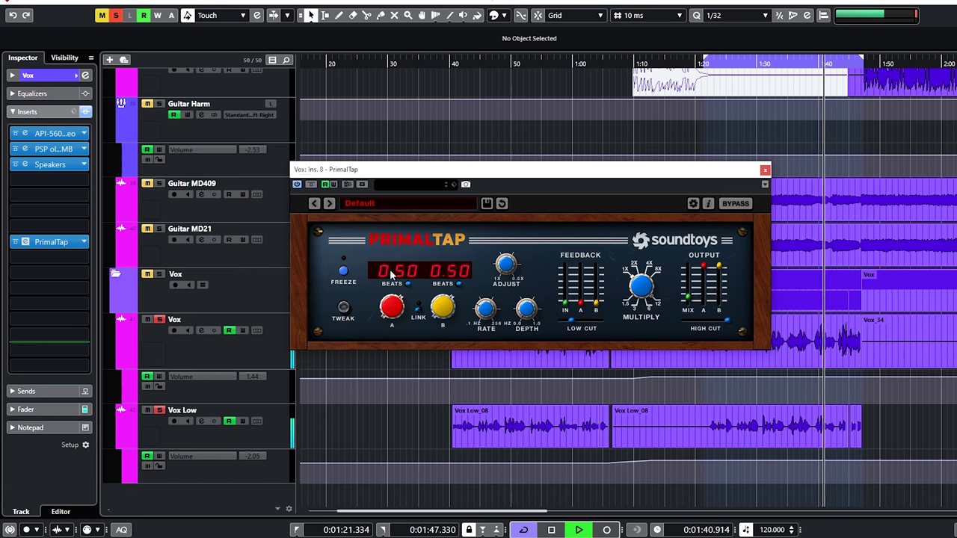
pyautogui.click(311, 184)
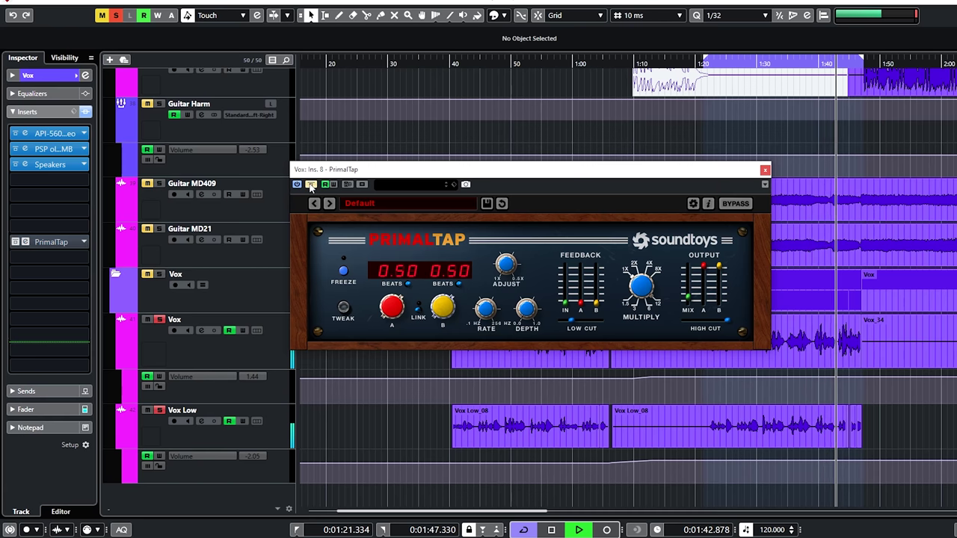
pyautogui.click(311, 185)
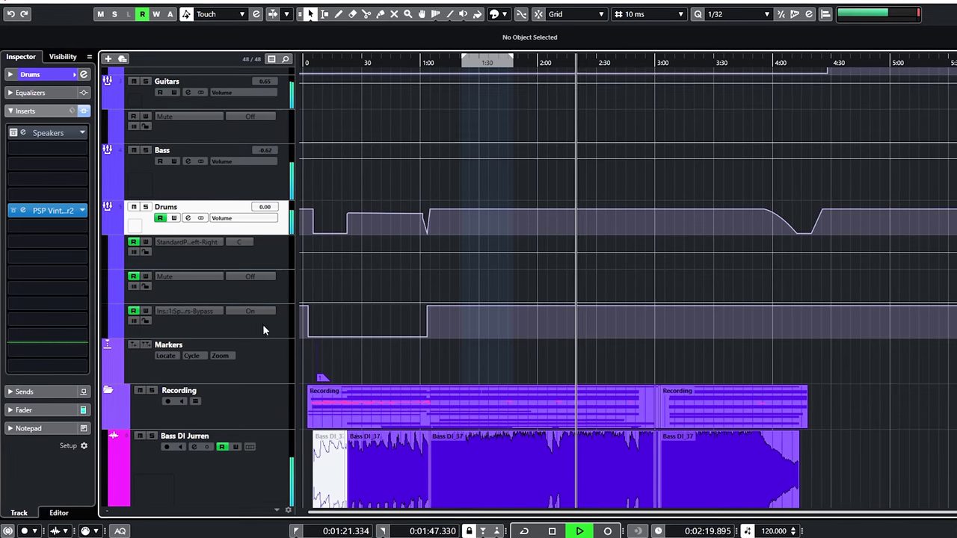
# Inspect the inserts on the Bass, Guitars and Vox group buses
pyautogui.click(207, 175)
pyautogui.click(179, 101)
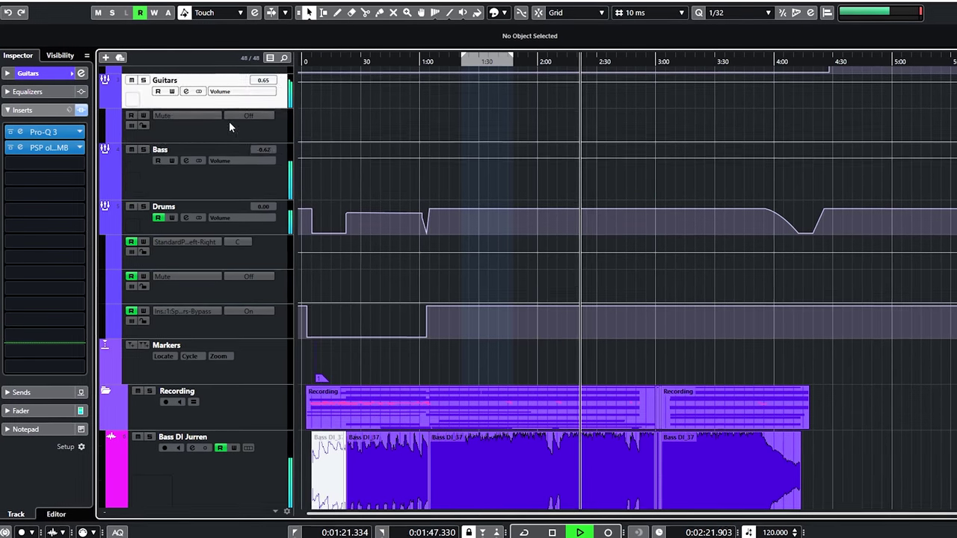
pyautogui.scroll(5, 210, 131)
pyautogui.click(173, 136)
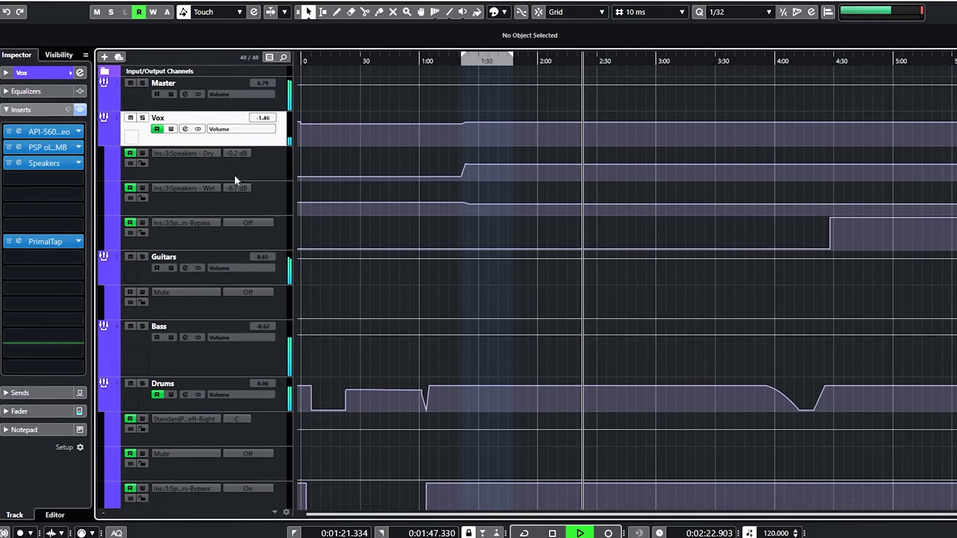
pyautogui.click(180, 275)
pyautogui.scroll(-5, 252, 279)
pyautogui.scroll(2, 327, 281)
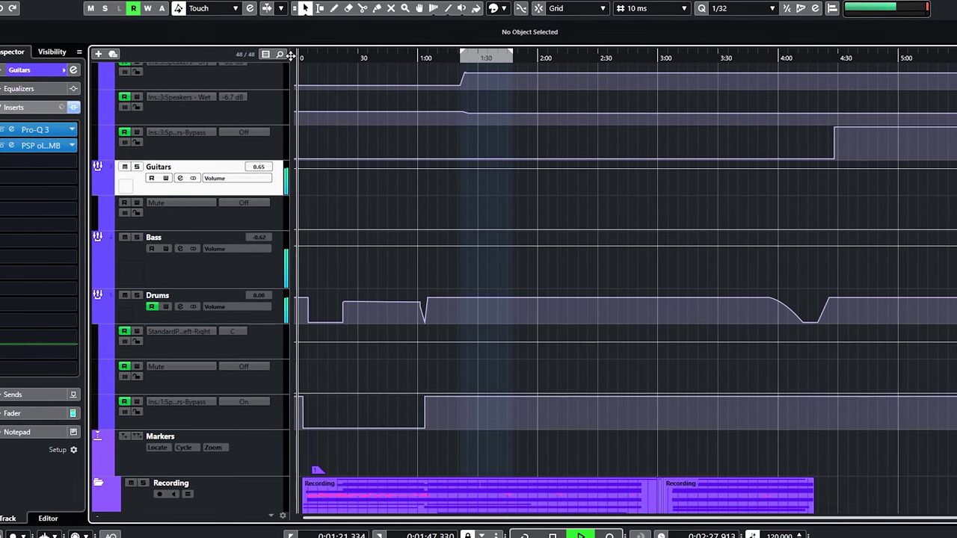
pyautogui.scroll(4, 317, 63)
pyautogui.scroll(-2, 387, 63)
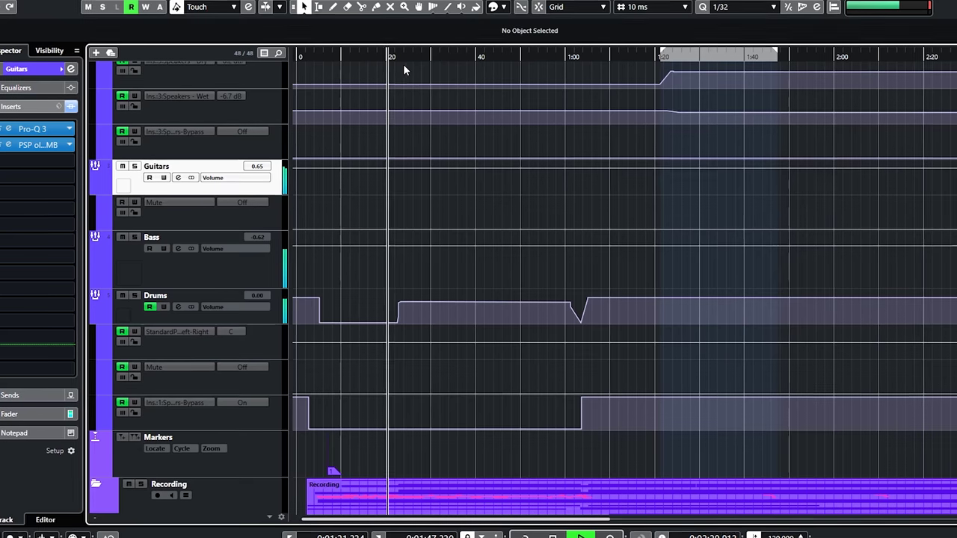
# Audition the automated buses from about 0:47, 1:18 and 1:37
pyautogui.click(512, 57)
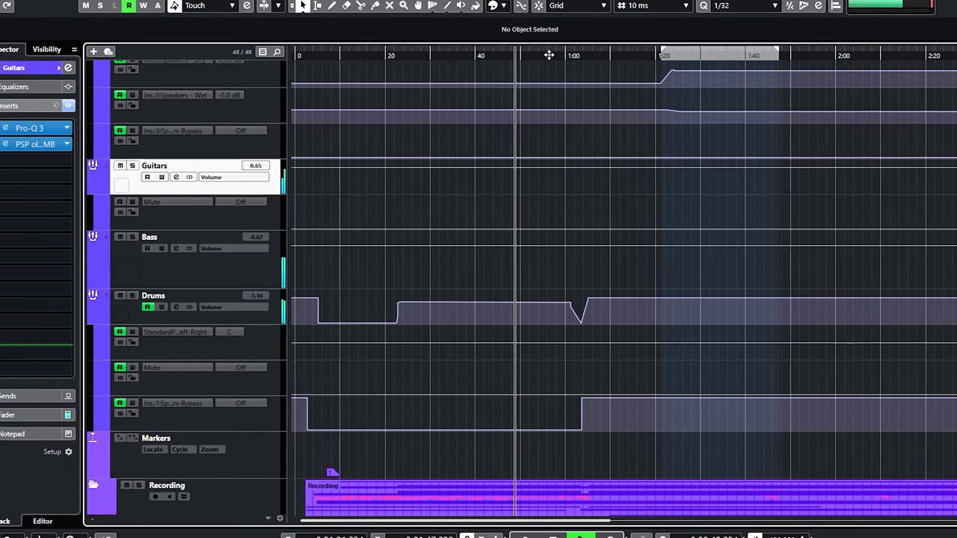
pyautogui.click(649, 59)
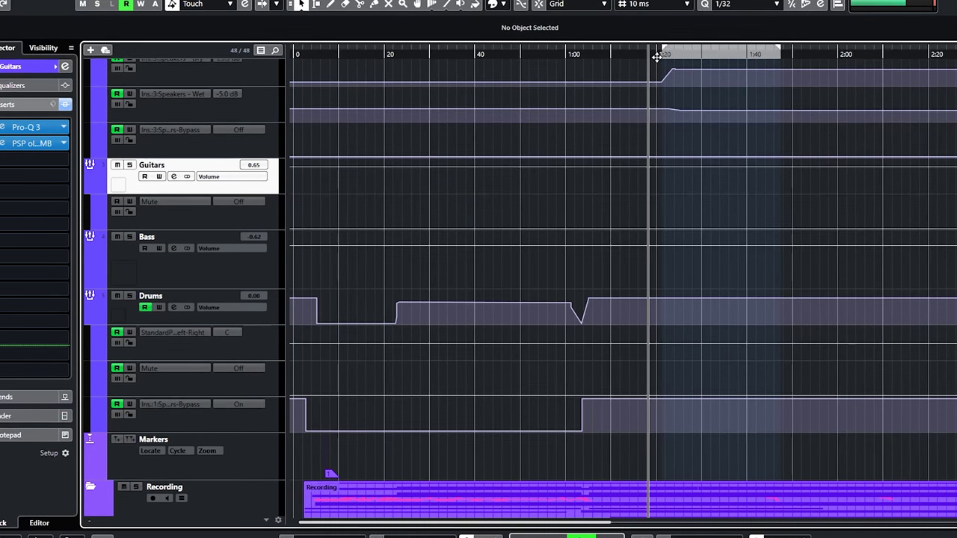
pyautogui.click(733, 59)
# Bring up the Master bus's PSP oldTimerMB compressor on insert 8
pyautogui.scroll(3, 765, 224)
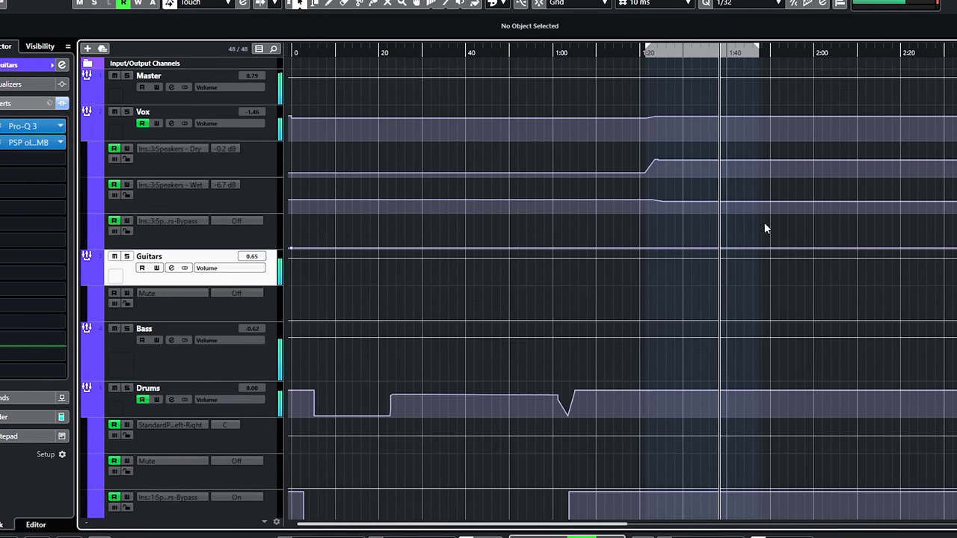
pyautogui.click(188, 98)
pyautogui.click(30, 240)
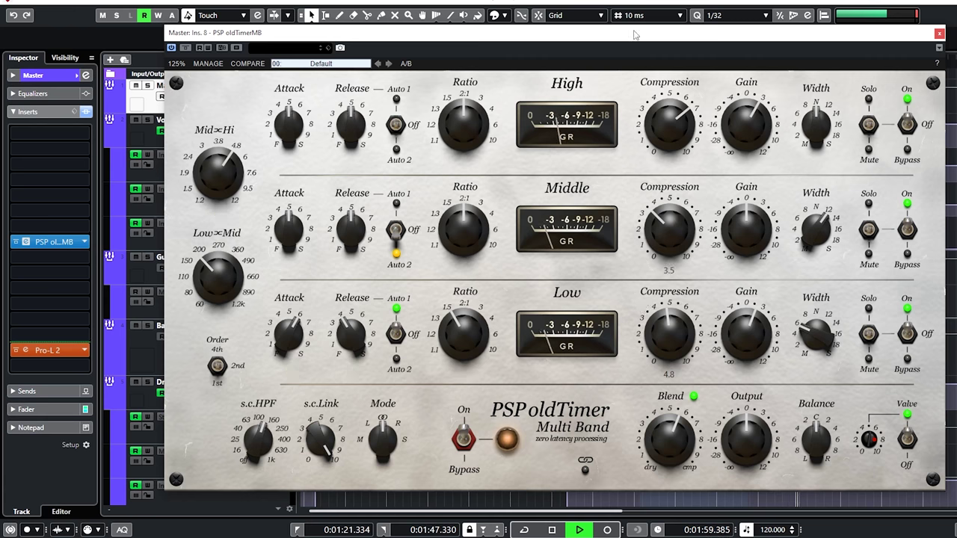
# Reposition the oldTimerMB window and take its middle band out of solo
pyautogui.moveTo(629, 37); pyautogui.dragTo(629, 34)
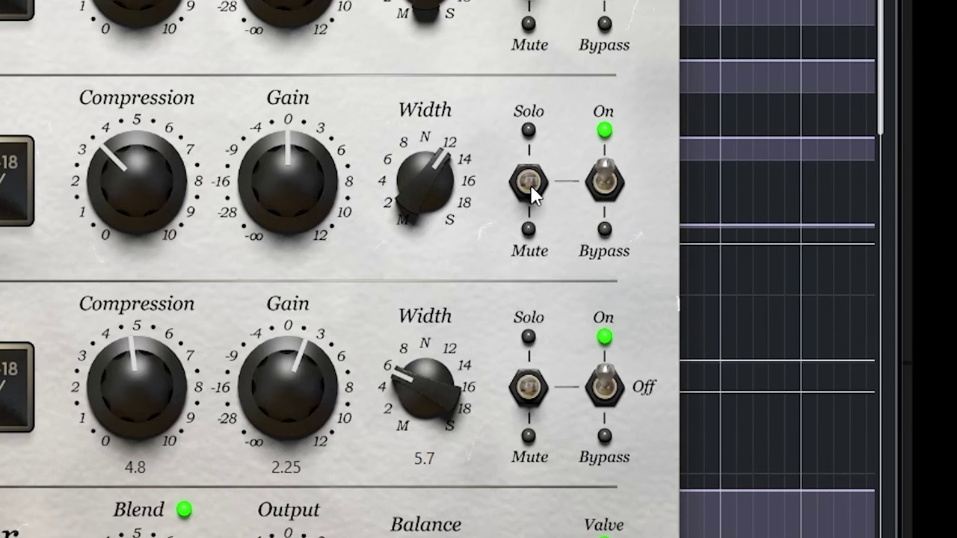
pyautogui.click(528, 183)
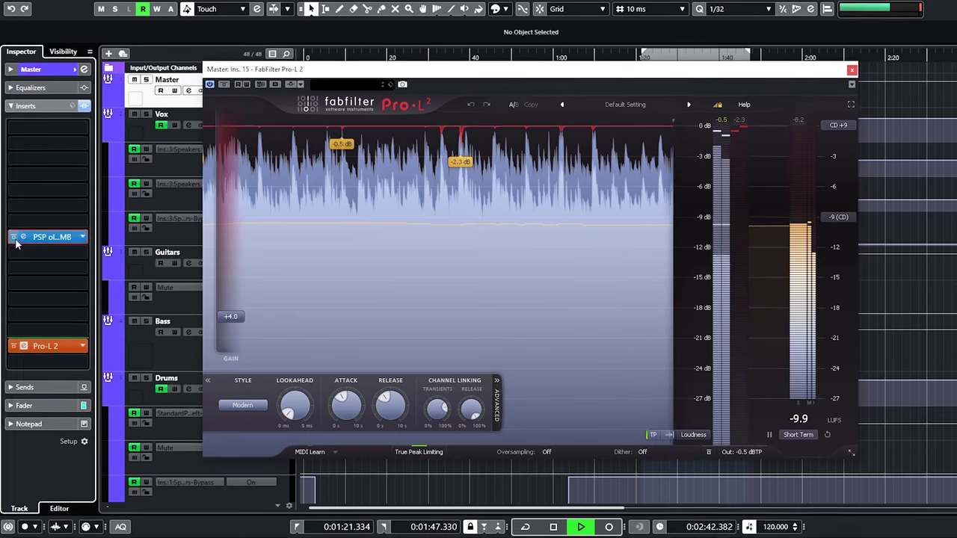
# Bypass and re-engage the master oldTimerMB to compare, then close the Pro-L 2 window
pyautogui.click(13, 237)
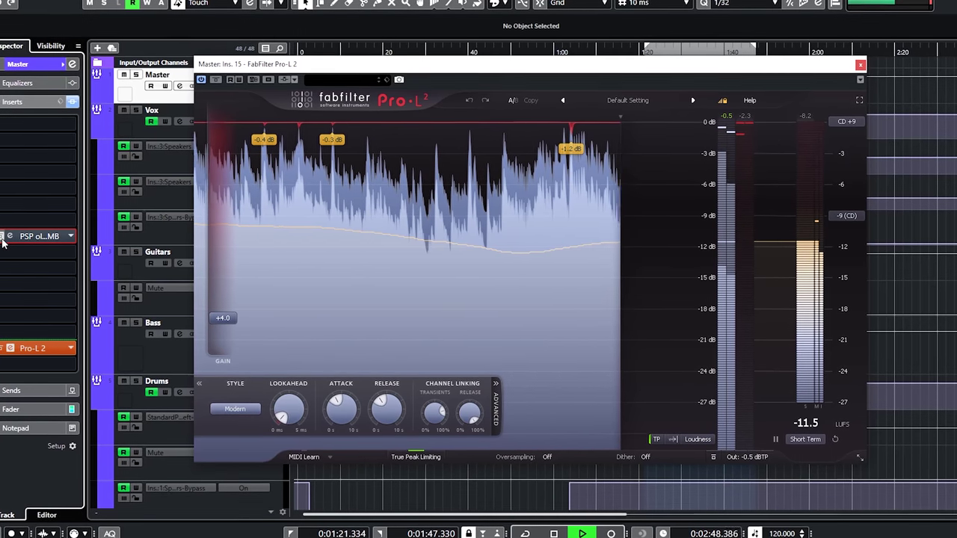
pyautogui.click(4, 237)
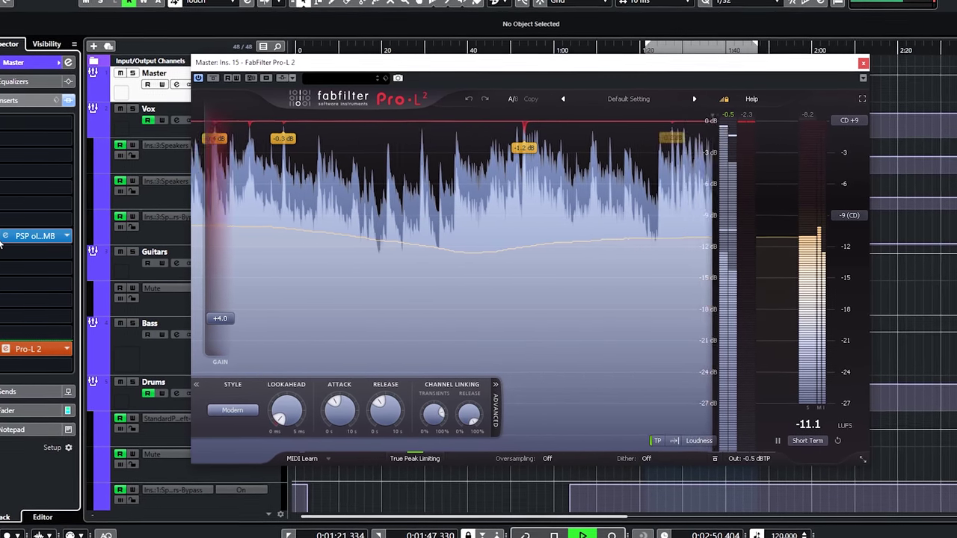
pyautogui.click(863, 63)
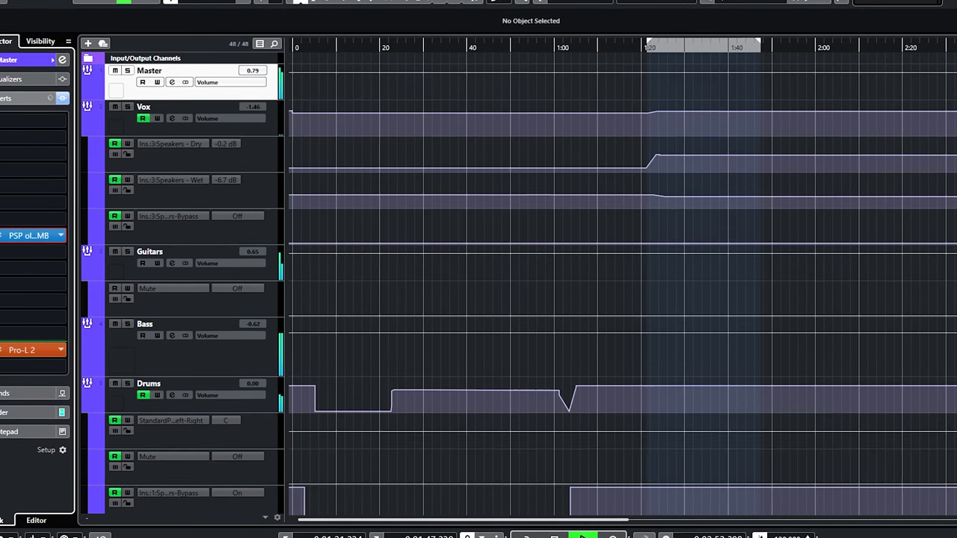